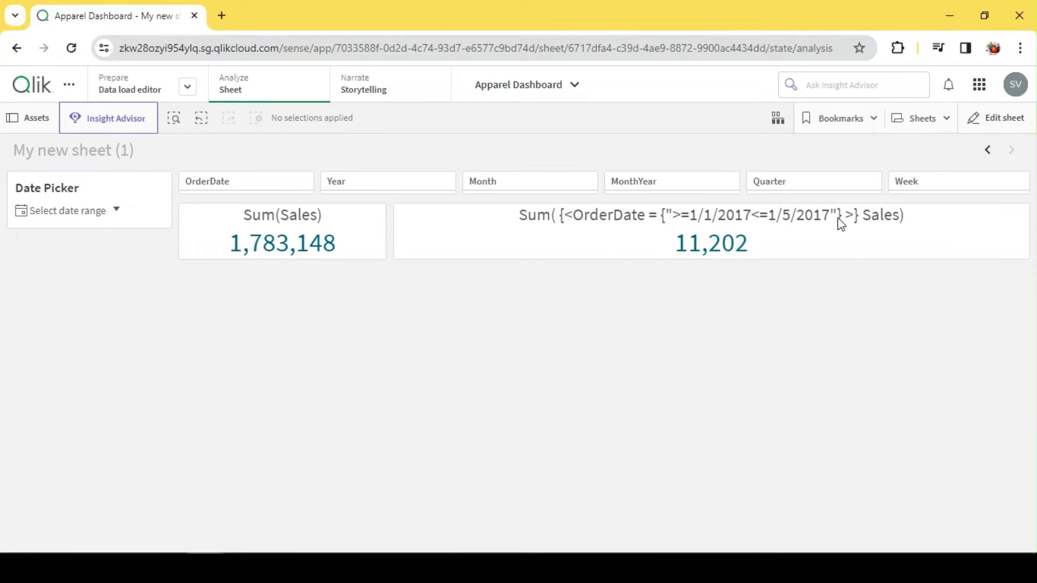
Filter the sheet to the year 2017 and confirm the selection.
{"action": "left_click", "coordinate": [387, 192]}
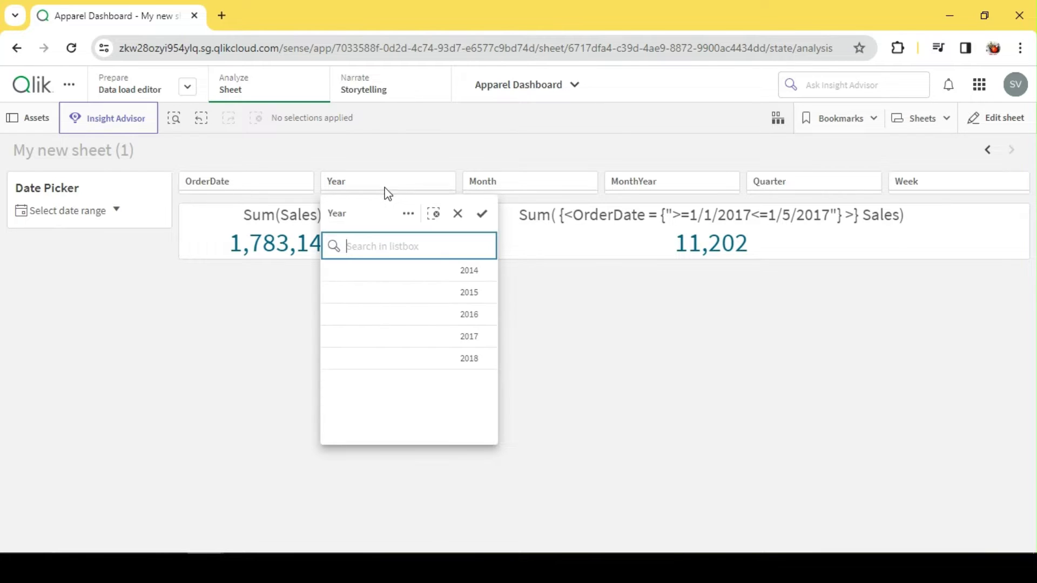
{"action": "left_click", "coordinate": [469, 340]}
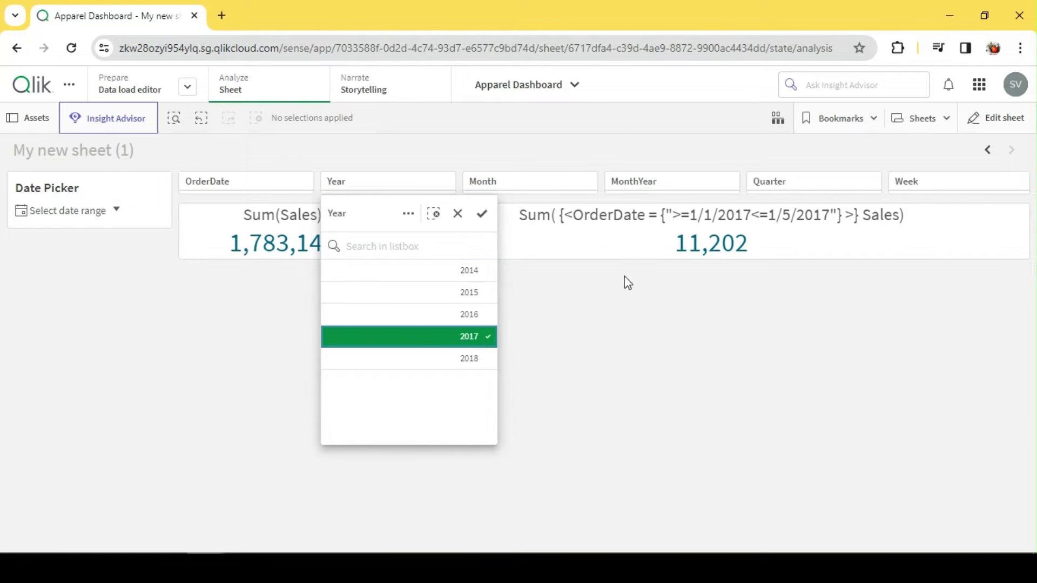
{"action": "left_click", "coordinate": [635, 153]}
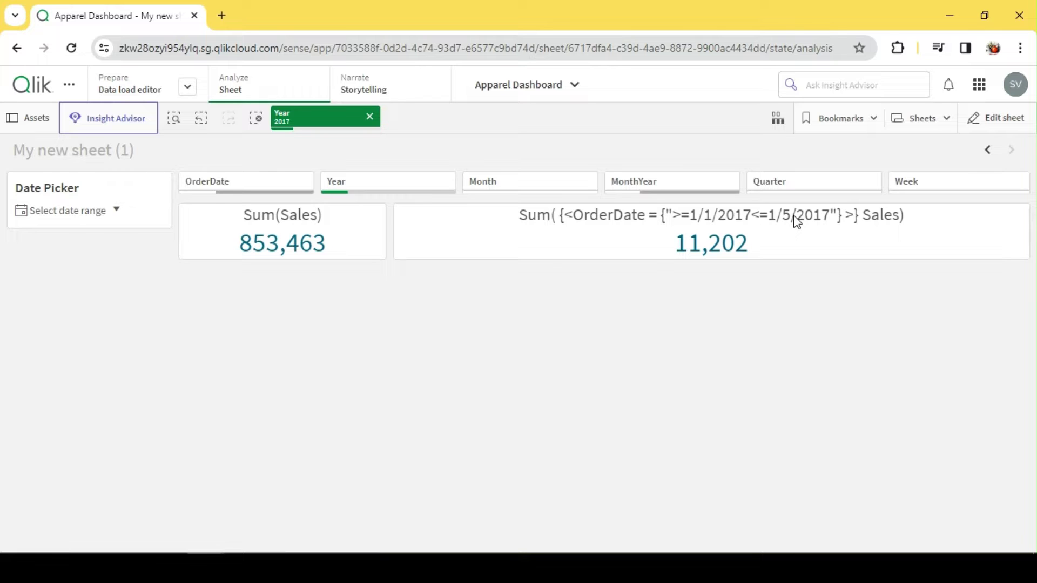
Set the date picker range from 2017-01-01 to 2017-01-05.
{"action": "left_click", "coordinate": [86, 216]}
{"action": "left_click", "coordinate": [42, 315]}
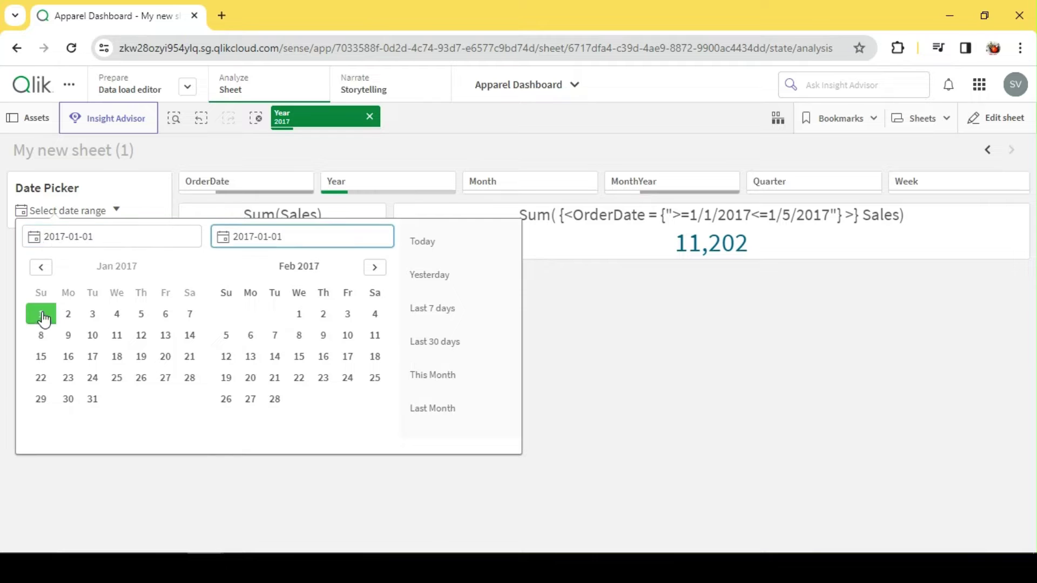
{"action": "left_click", "coordinate": [140, 316]}
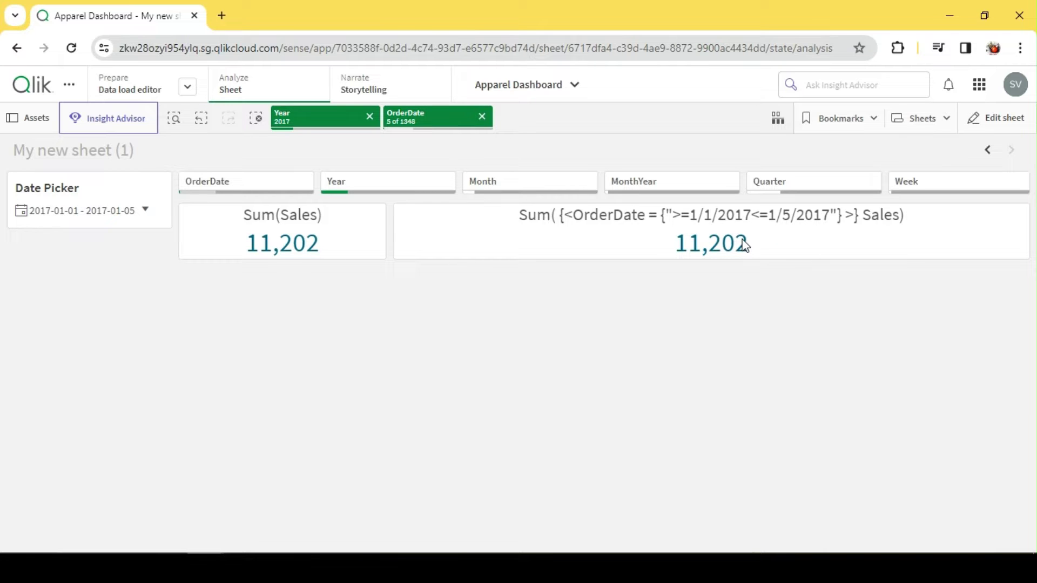
Duplicate the set-expression KPI in edit mode, resize the copy into a full-width strip below the originals, and return to analysis mode.
{"action": "left_click", "coordinate": [998, 119]}
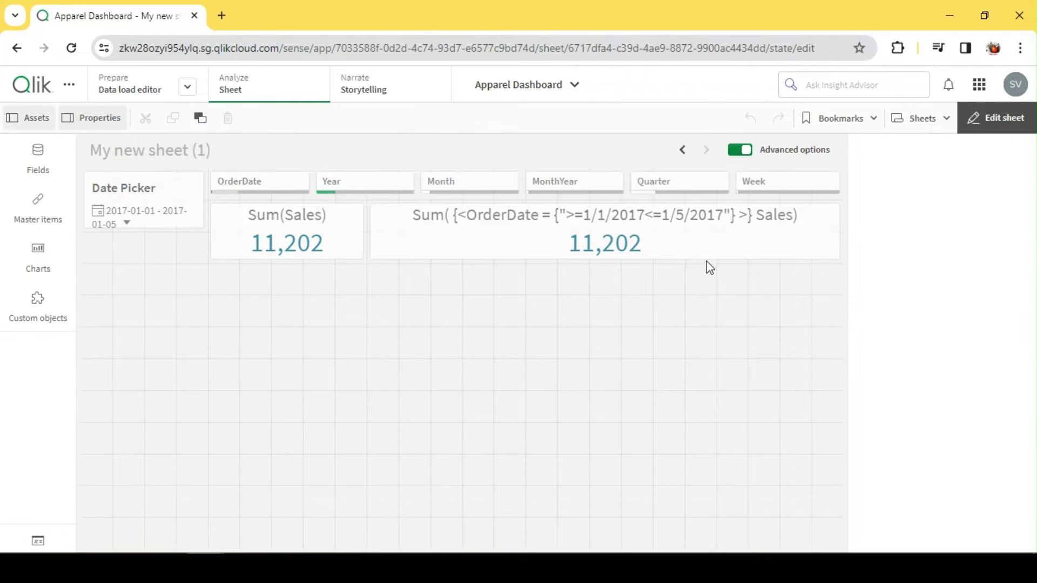
{"action": "left_click", "coordinate": [670, 251]}
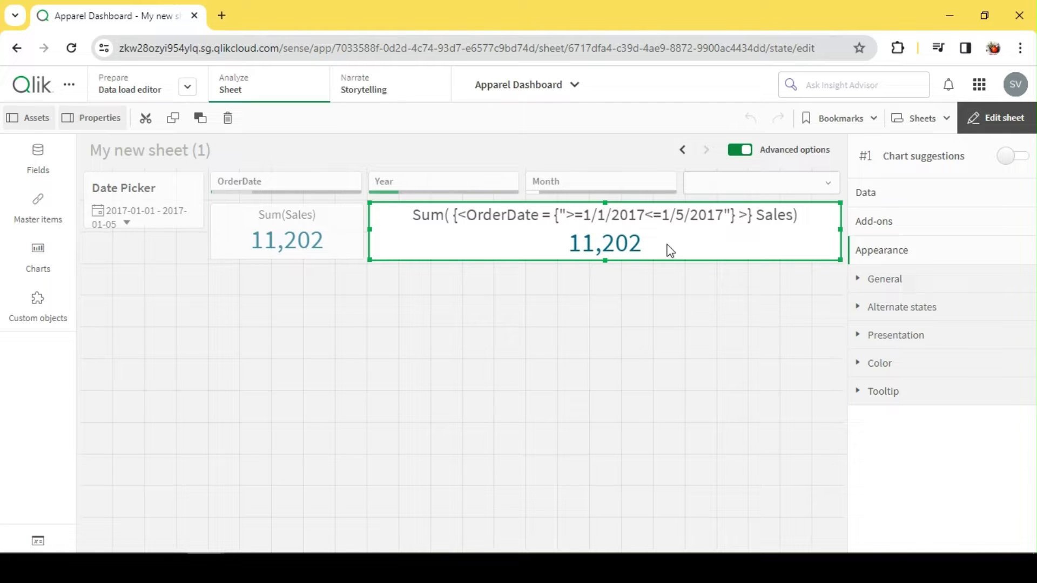
{"action": "left_click", "coordinate": [585, 295]}
{"action": "key", "text": "ctrl+v"}
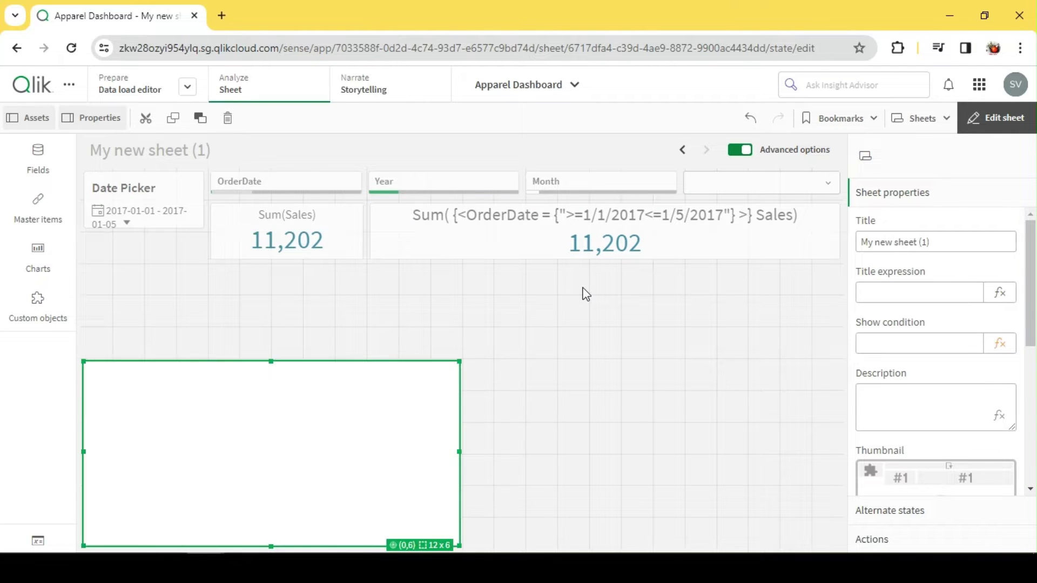
{"action": "left_click_drag", "start_coordinate": [463, 361], "coordinate": [843, 270]}
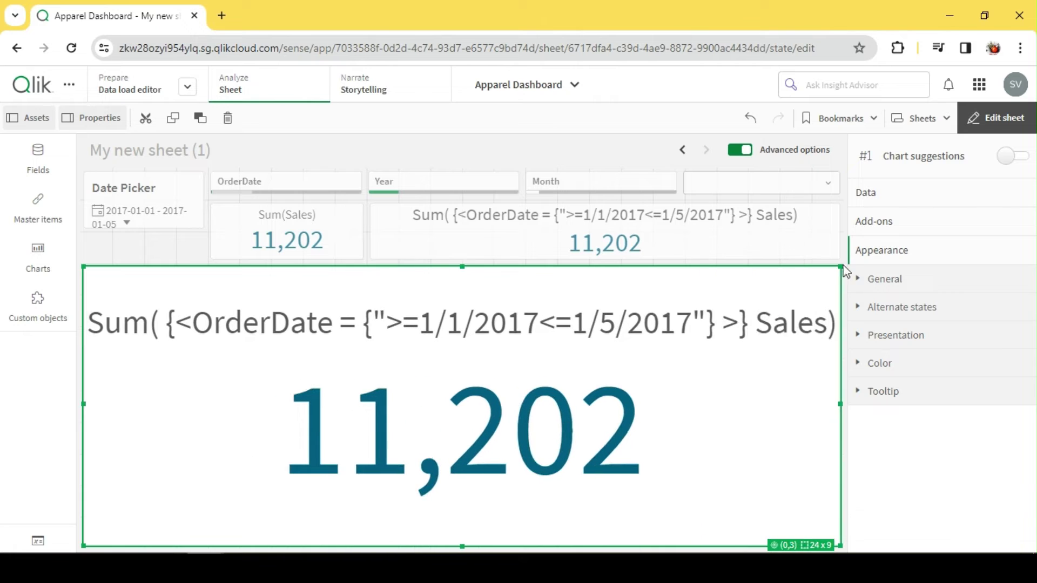
{"action": "left_click_drag", "start_coordinate": [461, 546], "coordinate": [535, 326]}
{"action": "key", "text": "ctrl+e"}
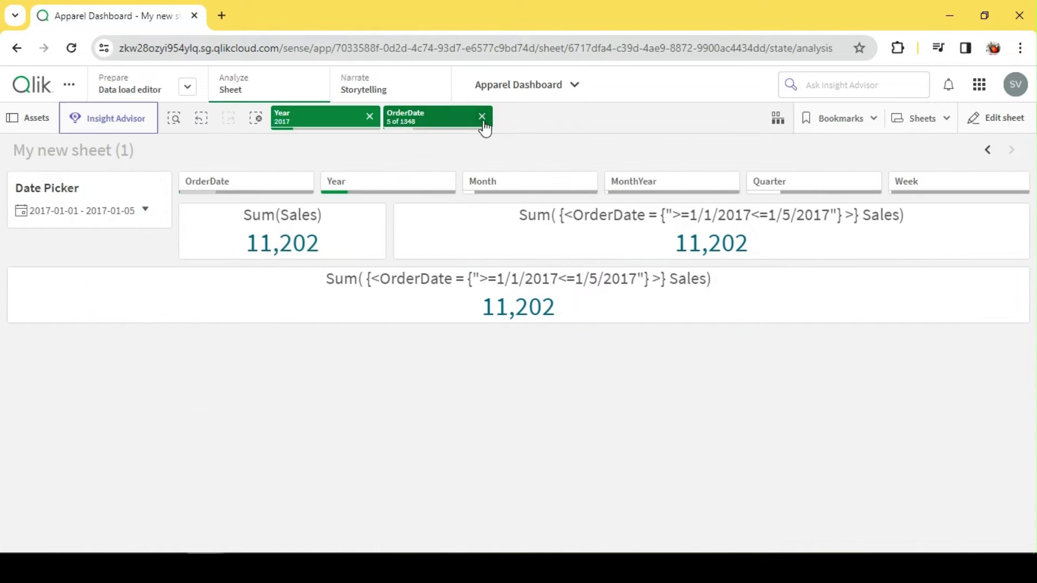
Clear the OrderDate selection and filter the date picker to the single date 2017-01-05.
{"action": "left_click", "coordinate": [482, 118]}
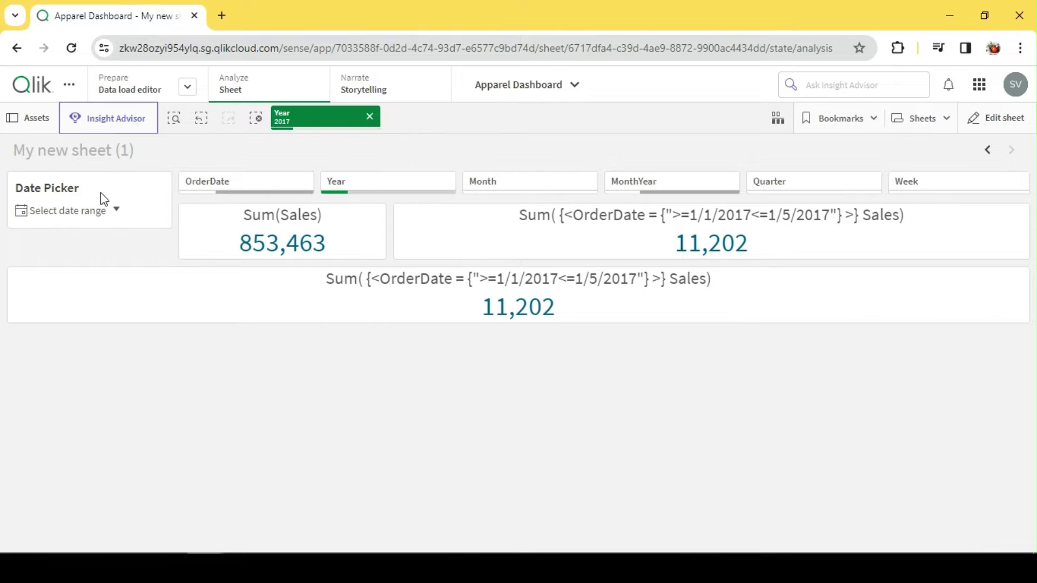
{"action": "left_click", "coordinate": [107, 212]}
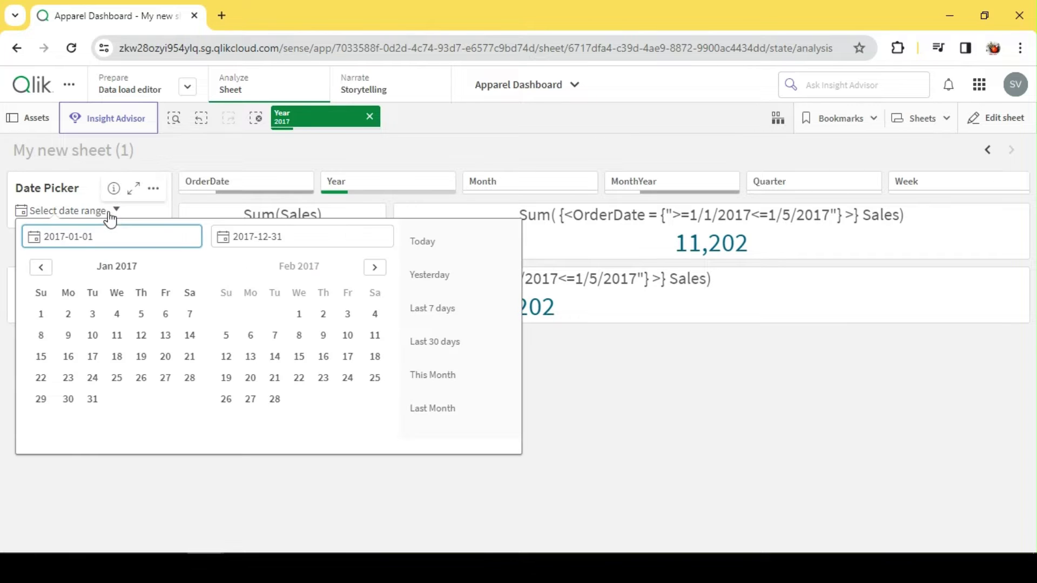
{"action": "left_click", "coordinate": [141, 318]}
{"action": "left_click", "coordinate": [458, 134]}
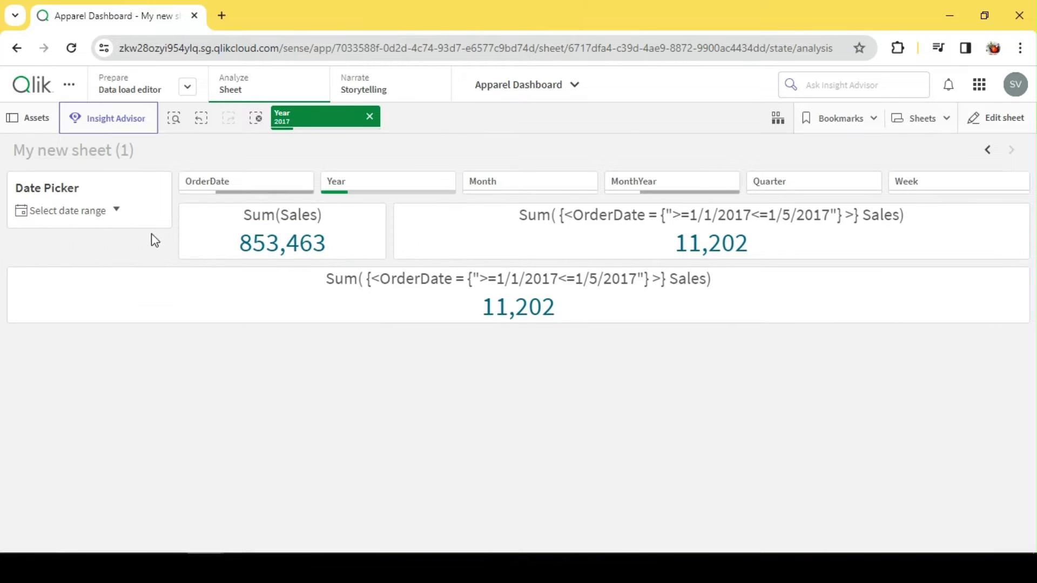
{"action": "left_click", "coordinate": [116, 211]}
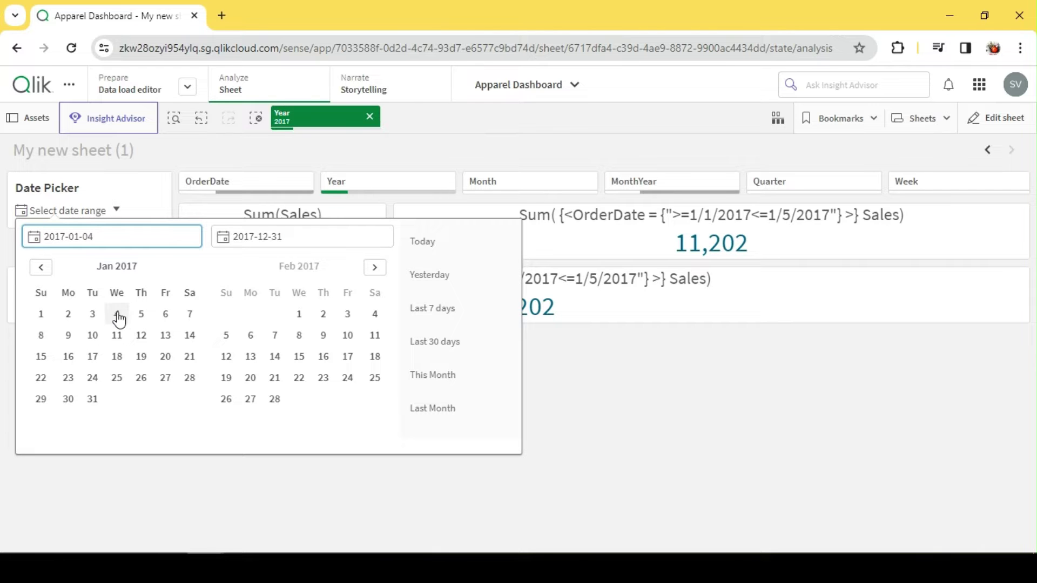
{"action": "double_click", "coordinate": [142, 322]}
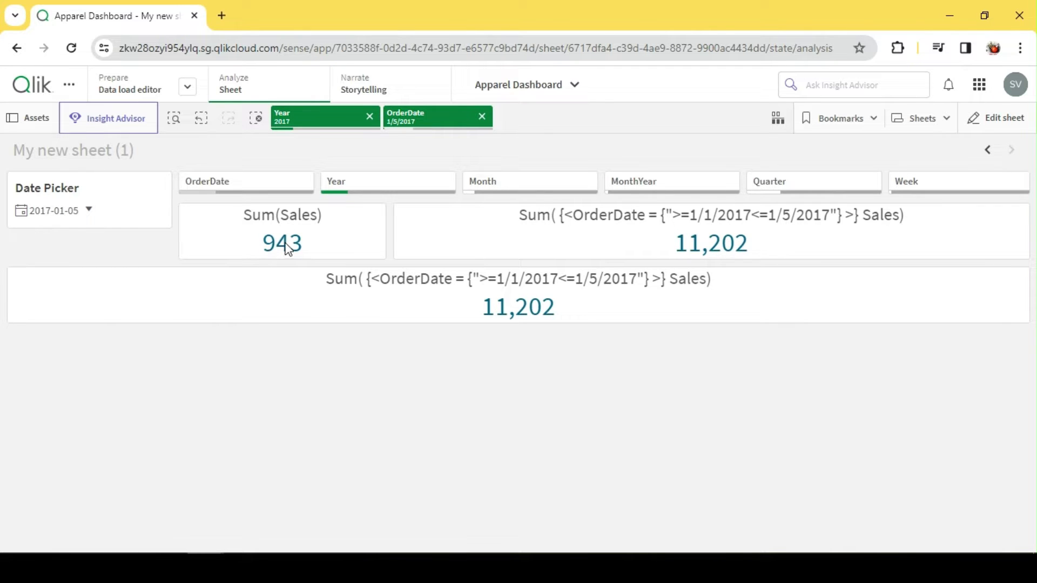
Open the copied full-width KPI's measure expression for editing and comment out the existing formula with //, leaving two empty lines above it.
{"action": "left_click", "coordinate": [1005, 117]}
{"action": "left_click", "coordinate": [658, 308]}
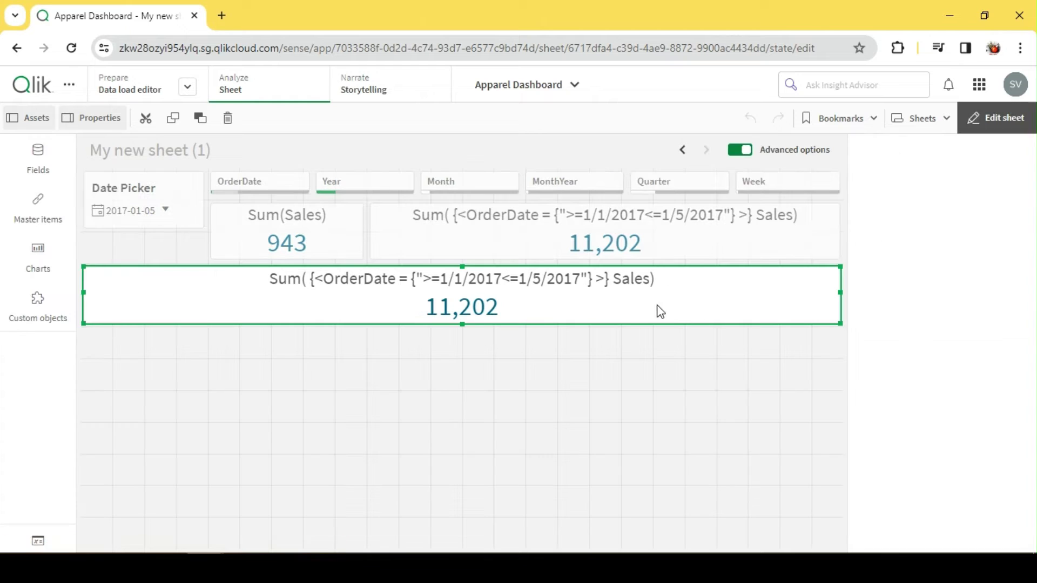
{"action": "left_click", "coordinate": [916, 203]}
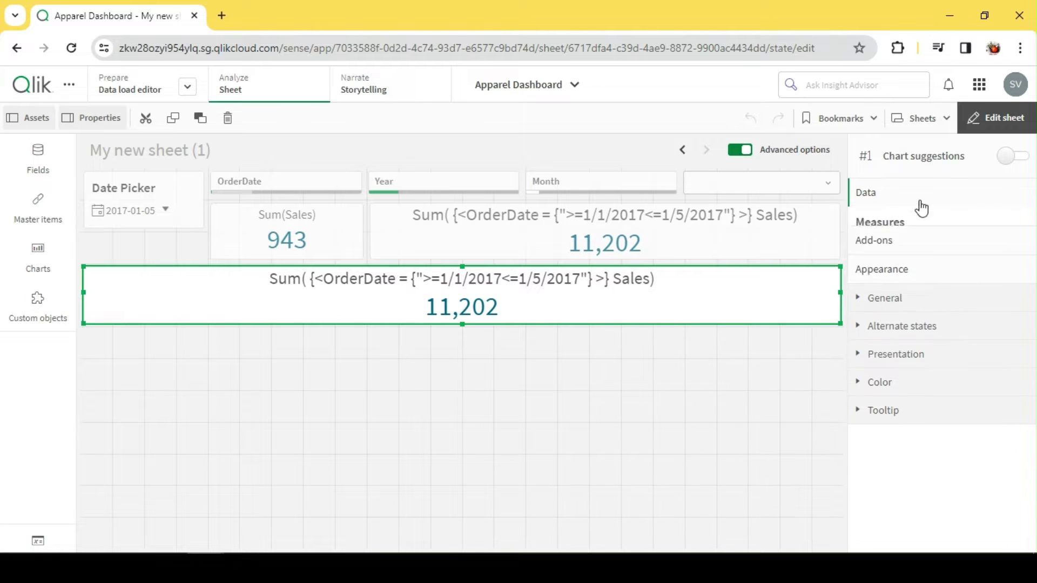
{"action": "left_click", "coordinate": [992, 268]}
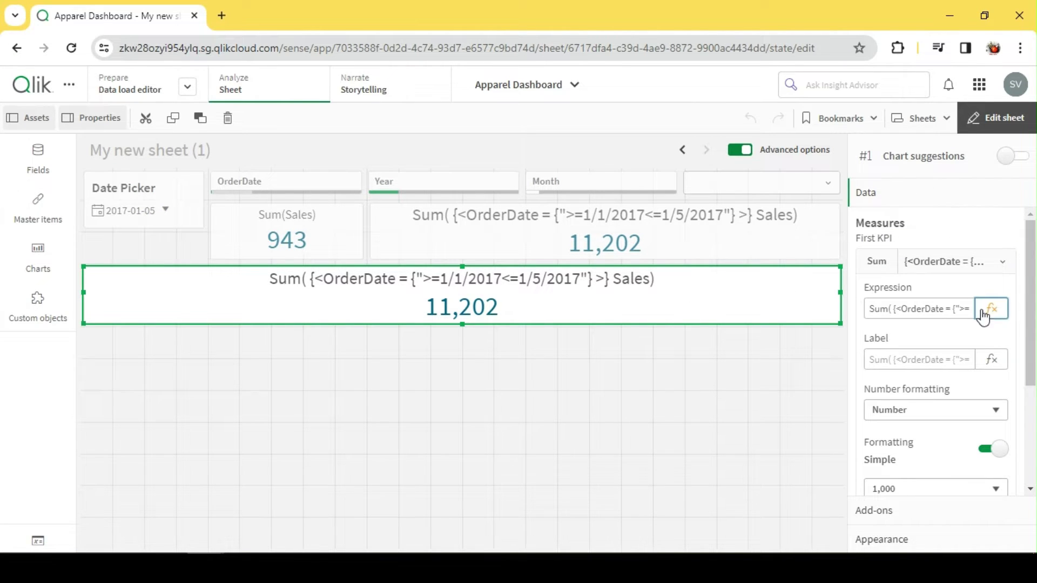
{"action": "left_click", "coordinate": [991, 305]}
{"action": "left_click", "coordinate": [53, 128]}
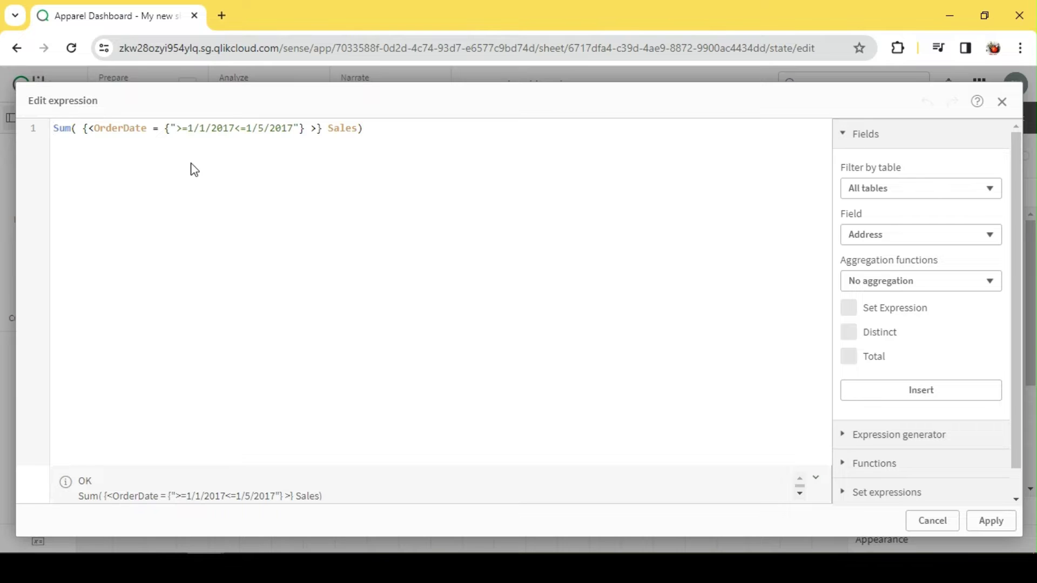
{"action": "key", "text": "Return"}
{"action": "key", "text": "Return"}
{"action": "type", "text": "//"}
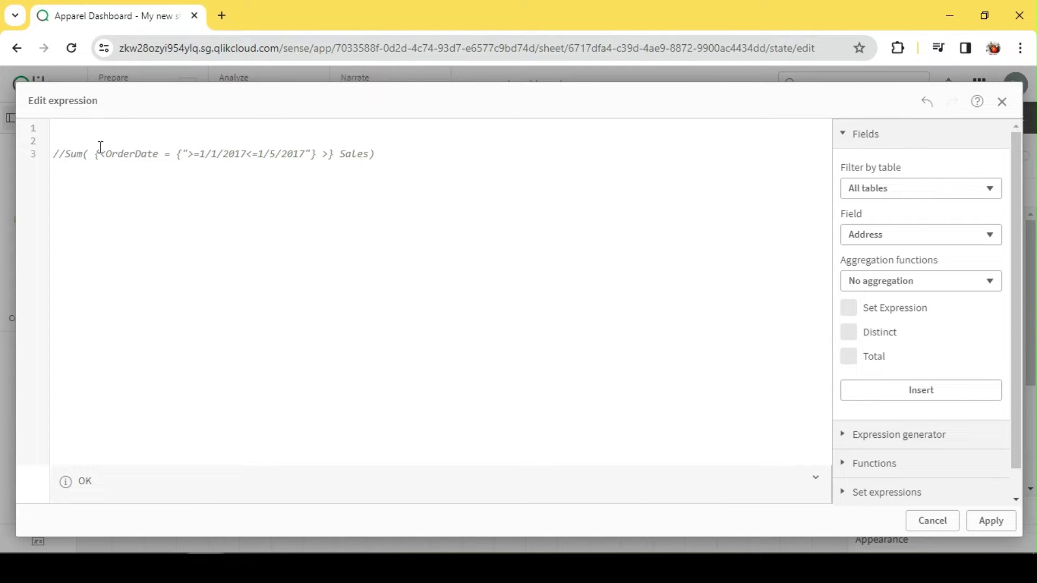
{"action": "key", "text": "BackSpace"}
{"action": "key", "text": "BackSpace"}
{"action": "type", "text": "//"}
Write the new expression Sum( Sales) on the first line above the commented formula.
{"action": "left_click", "coordinate": [85, 133]}
{"action": "type", "text": "Sum( {"}
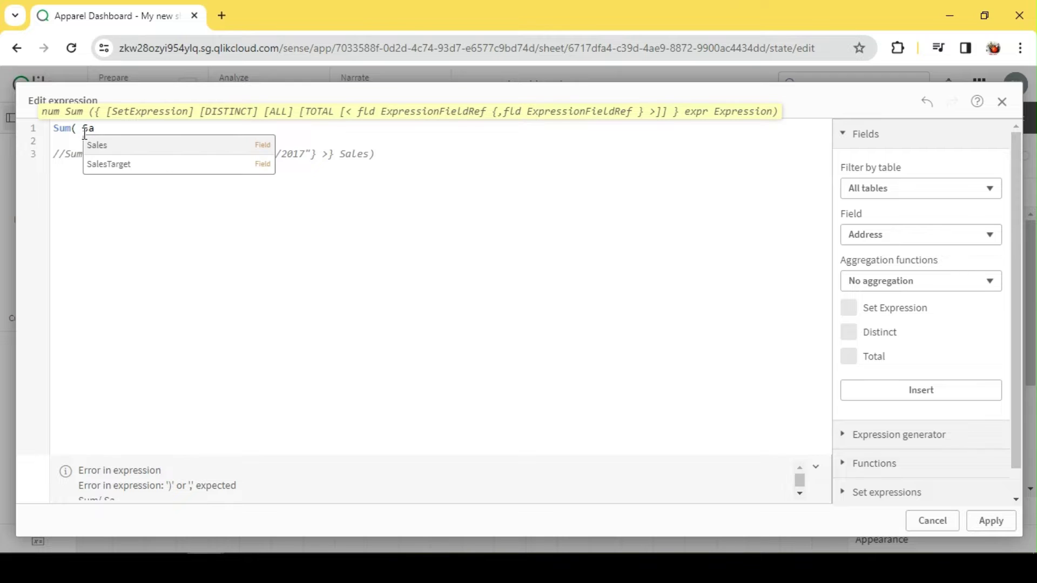
{"action": "type", "text": "l"}
{"action": "key", "text": "Return"}
{"action": "type", "text": ")"}
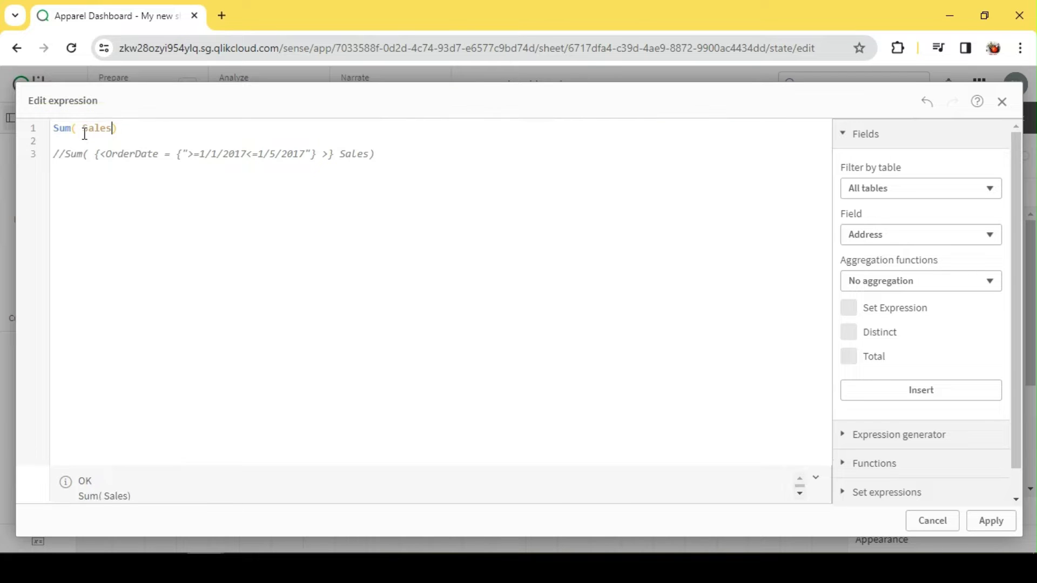
Insert an empty set expression {< >} before Sales inside the Sum function.
{"action": "left_click", "coordinate": [84, 133]}
{"action": "type", "text": "{ "}
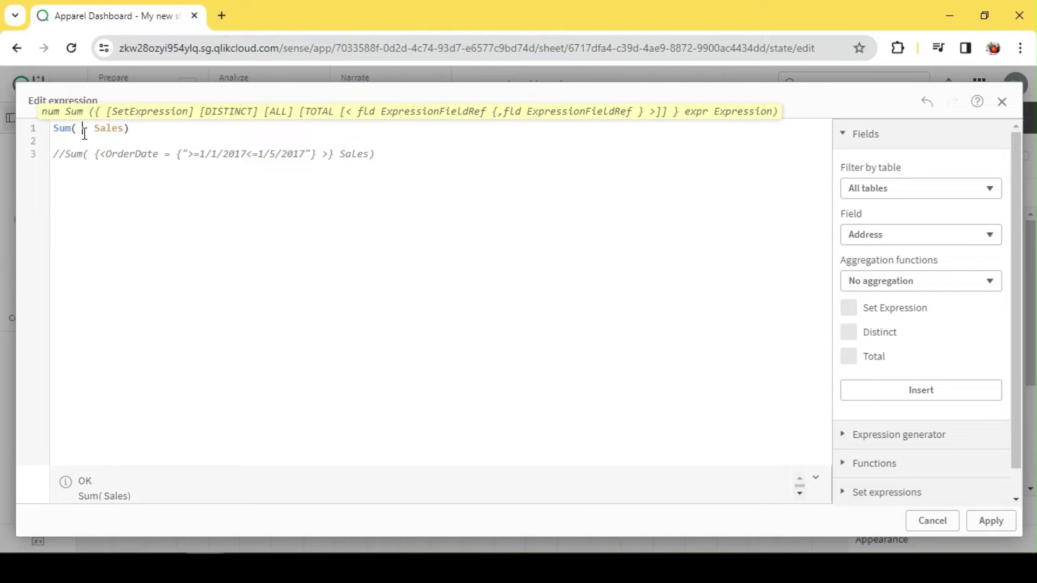
{"action": "type", "text": "}"}
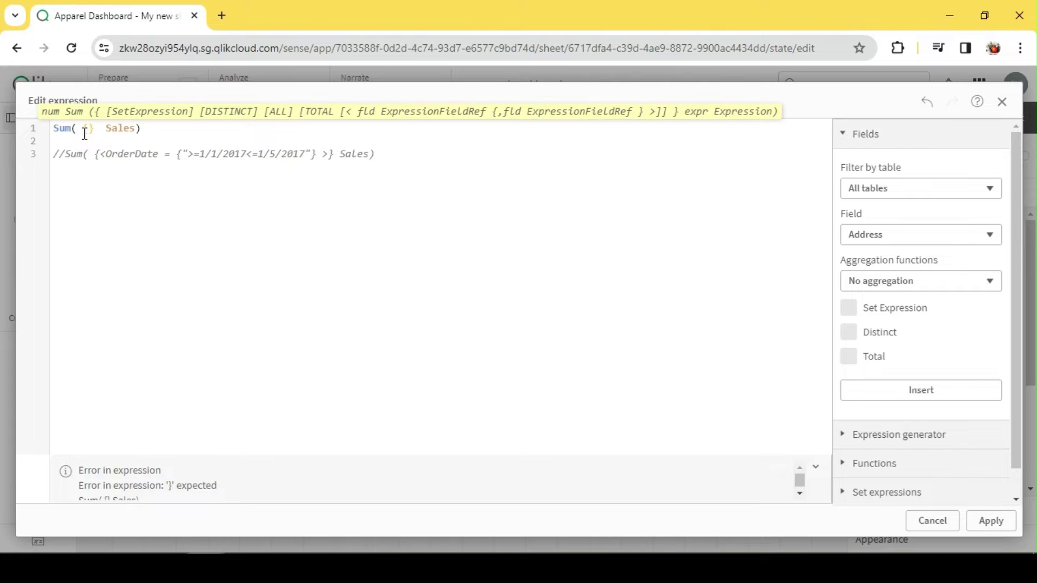
{"action": "type", "text": "<"}
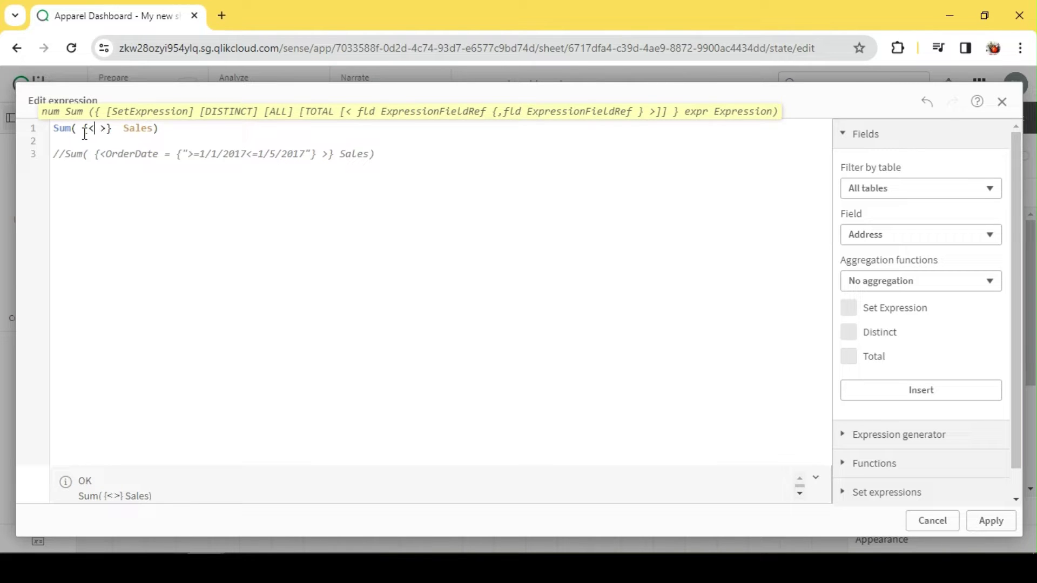
Fill the set expression with the modifier OrderDate = {" $( ) "}, leaving the dollar-sign expansion empty.
{"action": "type", "text": "  ORd"}
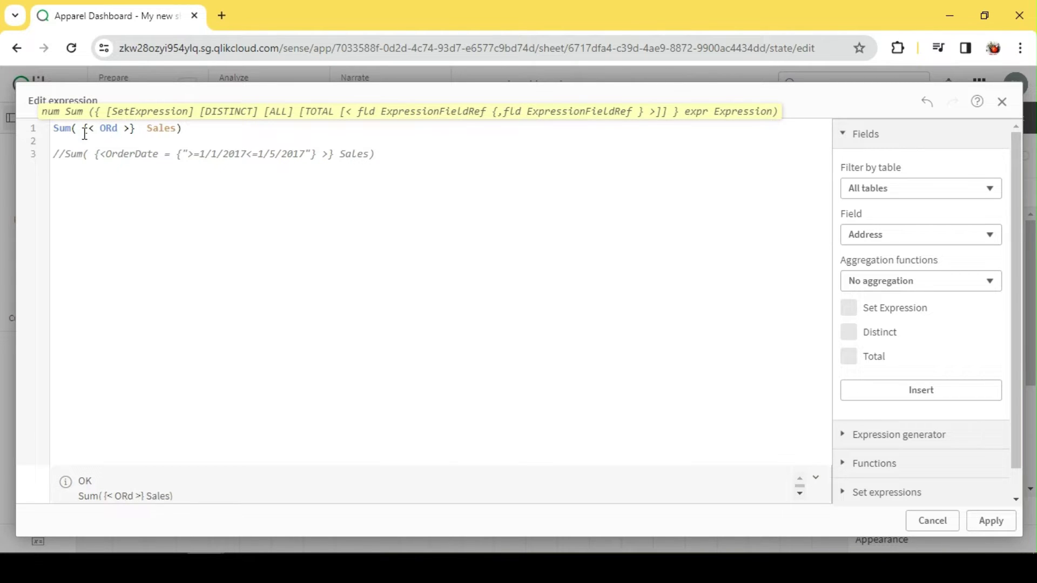
{"action": "type", "text": "er"}
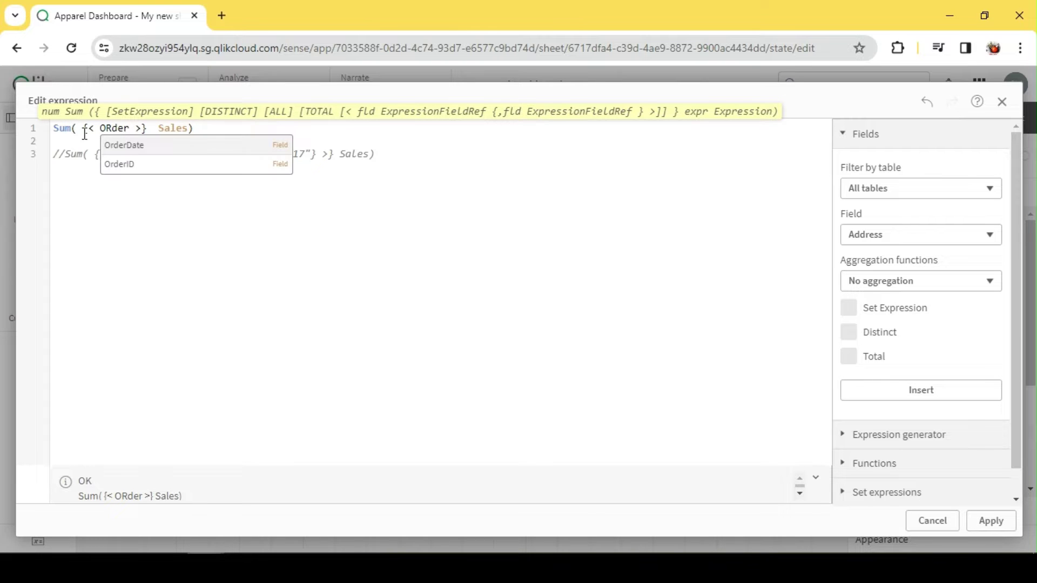
{"action": "key", "text": "Return"}
{"action": "type", "text": "= "}
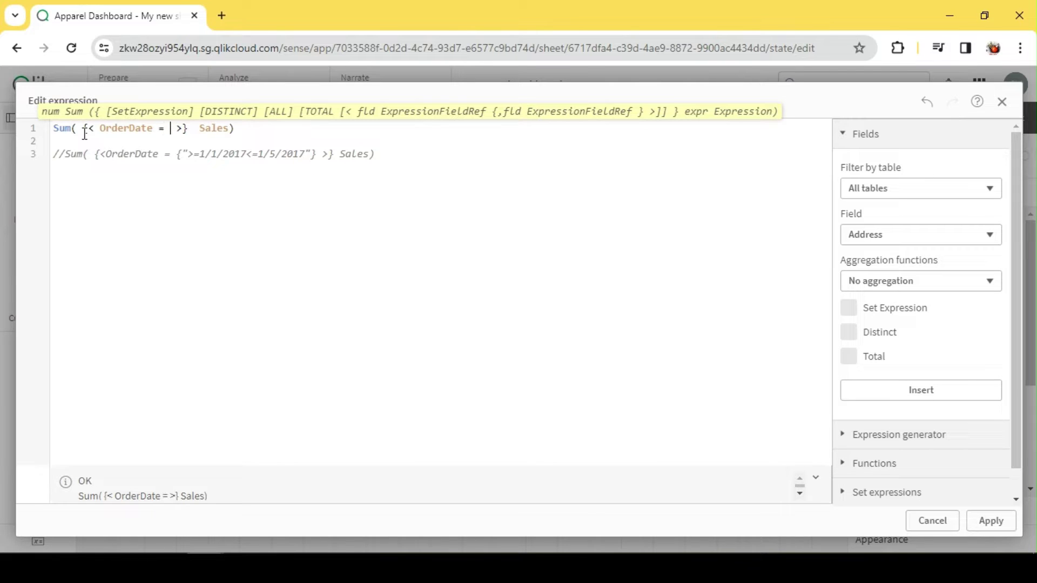
{"action": "type", "text": "{"}
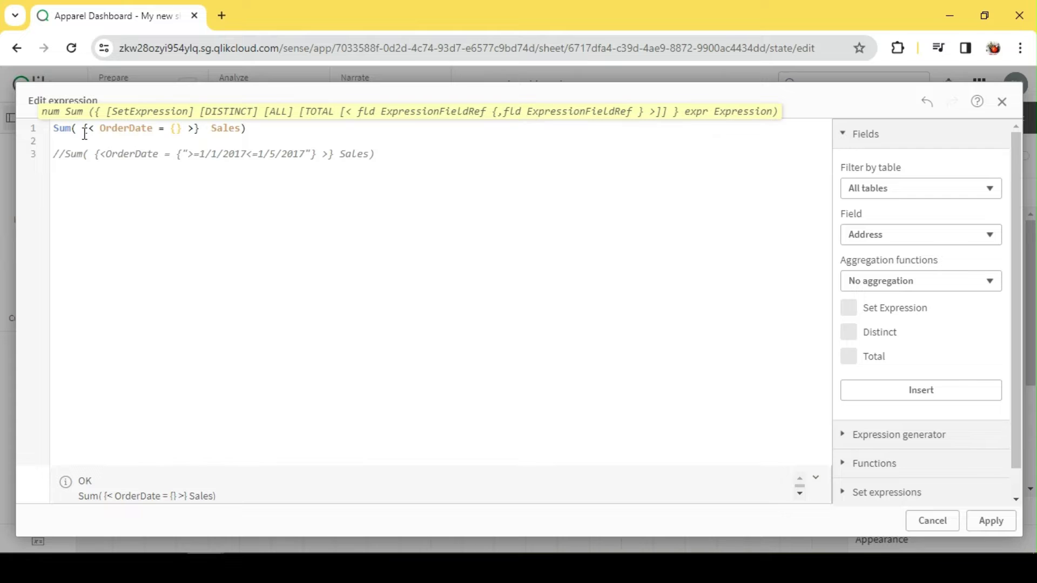
{"action": "type", "text": "\""}
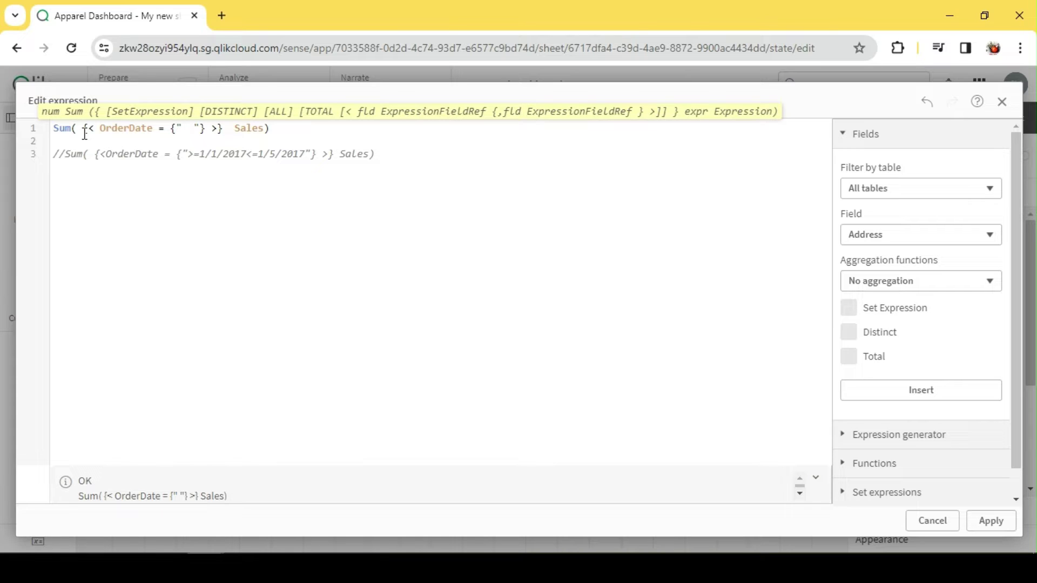
{"action": "type", "text": " $()"}
{"action": "key", "text": "Left"}
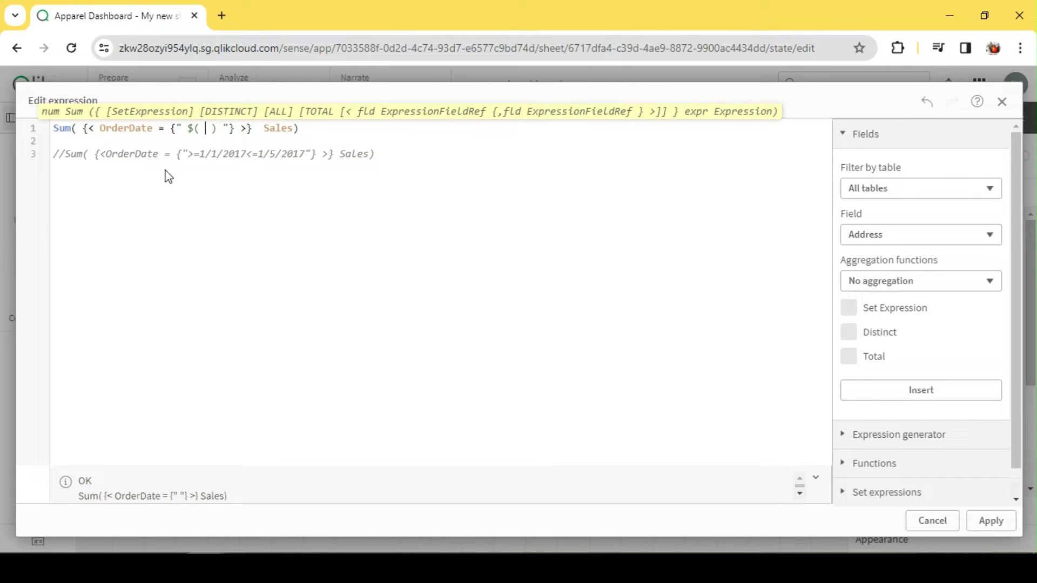
{"action": "left_click_drag", "start_coordinate": [188, 154], "coordinate": [199, 154]}
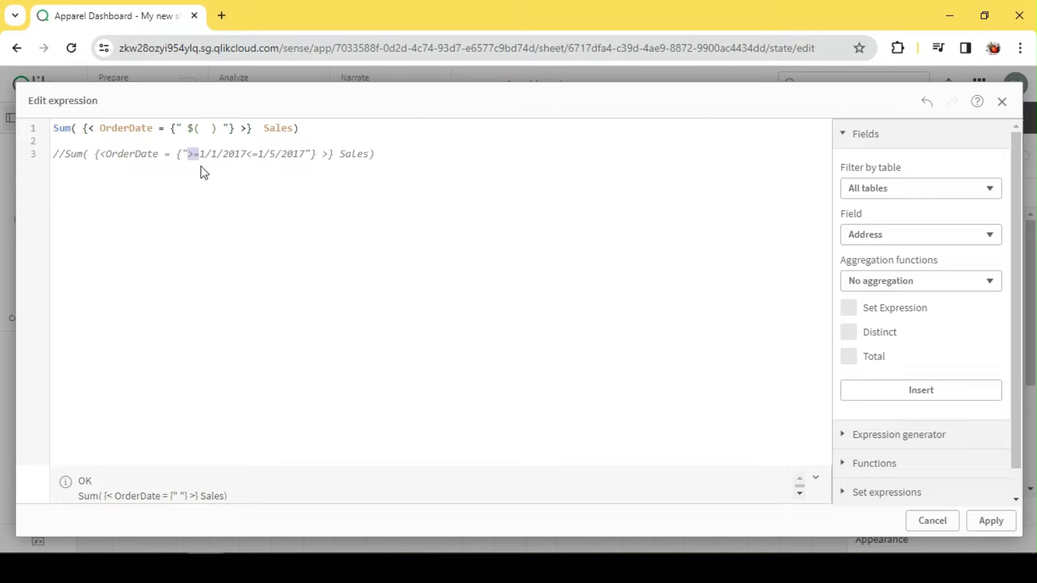
{"action": "left_click_drag", "start_coordinate": [185, 157], "coordinate": [201, 156]}
{"action": "left_click_drag", "start_coordinate": [200, 155], "coordinate": [258, 156]}
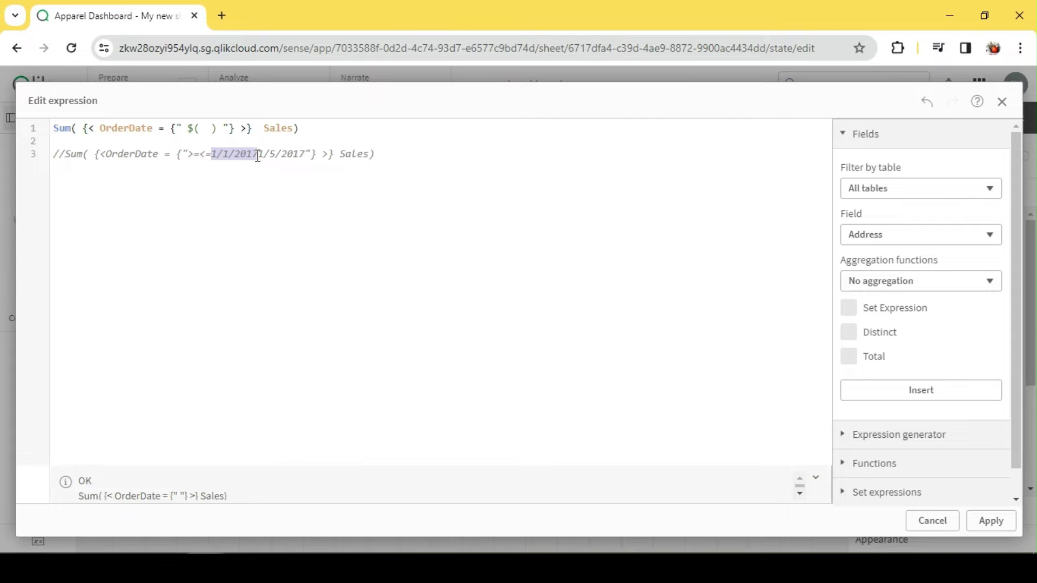
{"action": "key", "text": "ctrl+z"}
{"action": "key", "text": "ctrl+z"}
{"action": "double_click", "coordinate": [275, 154]}
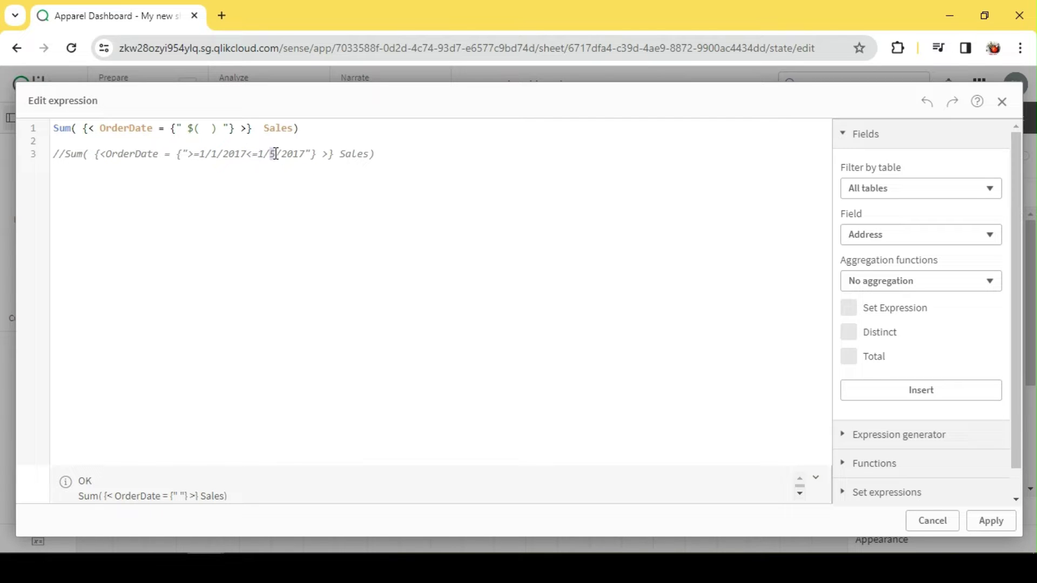
{"action": "left_click", "coordinate": [287, 154]}
Start the content of the dollar-sign expansion with the string '>=' followed by the & operator.
{"action": "left_click", "coordinate": [236, 130]}
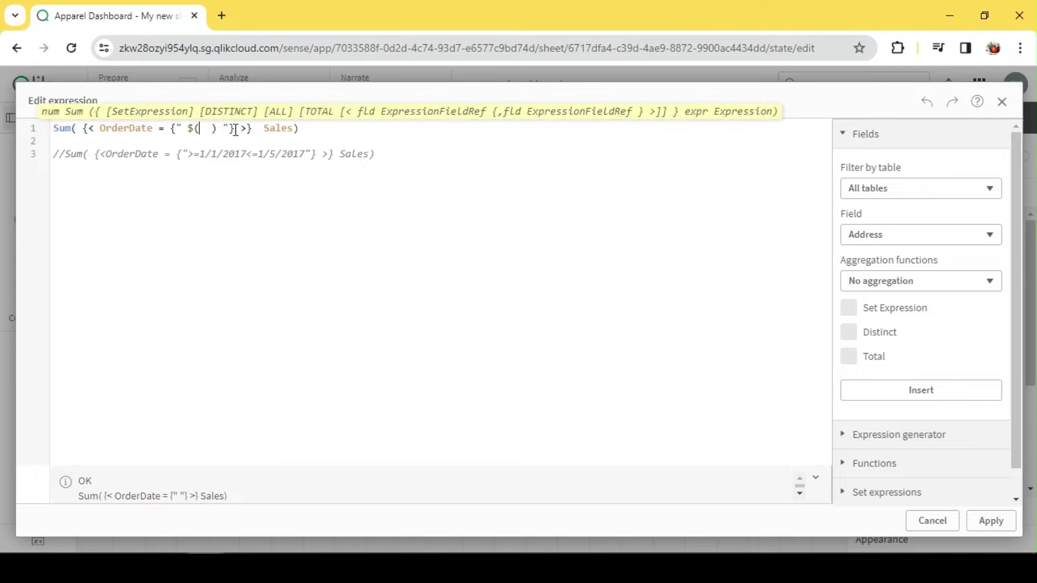
{"action": "type", "text": "''"}
{"action": "type", "text": ">="}
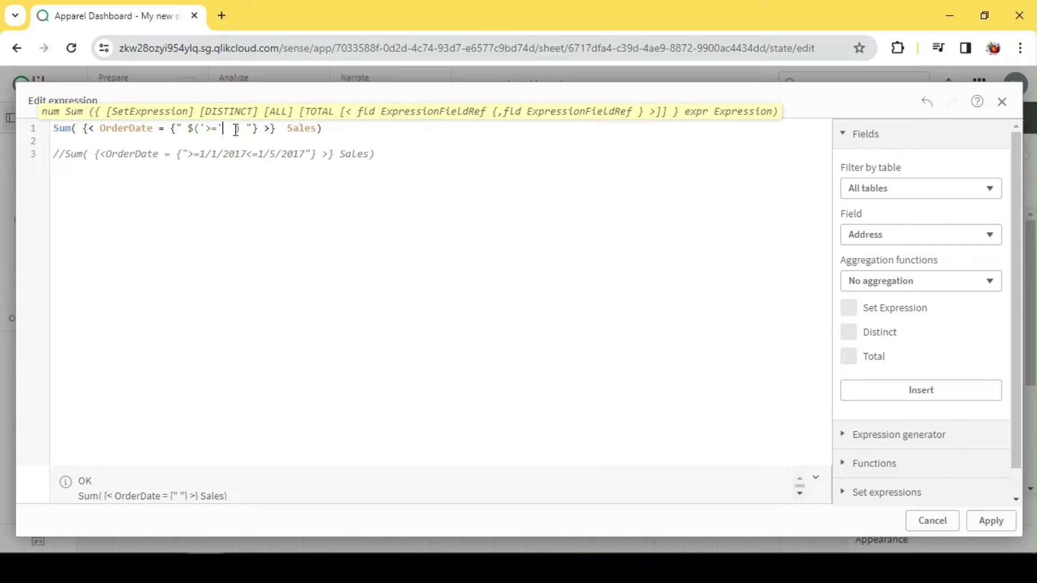
{"action": "type", "text": "&"}
{"action": "double_click", "coordinate": [224, 155]}
{"action": "mouse_move", "coordinate": [202, 153]}
{"action": "left_mouse_down"}
{"action": "mouse_move", "coordinate": [248, 169]}
{"action": "mouse_move", "coordinate": [246, 154]}
{"action": "mouse_move", "coordinate": [200, 154]}
{"action": "left_mouse_up"}
{"action": "left_click", "coordinate": [248, 169]}
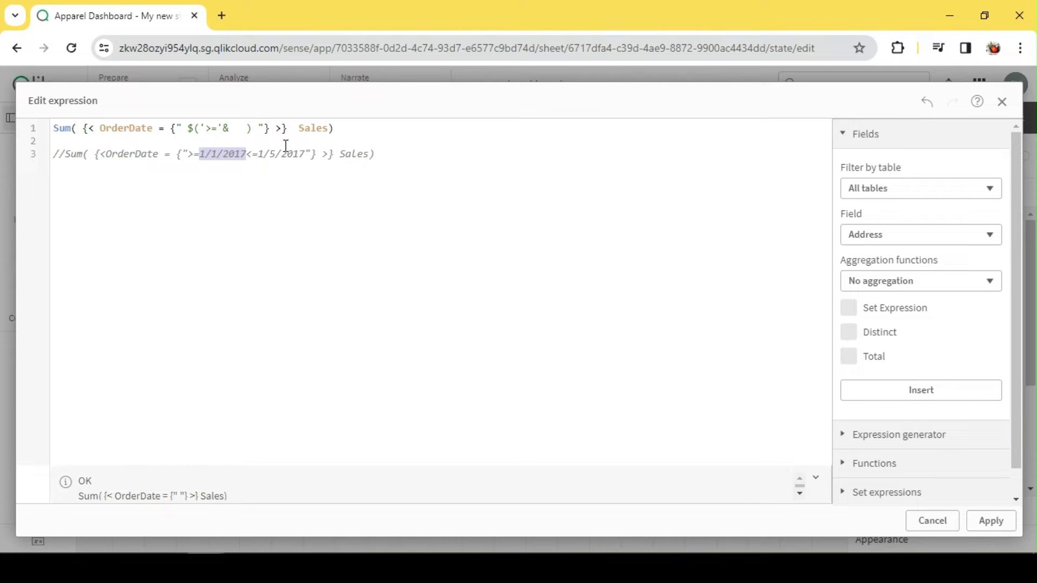
Write YearStart(Max(OrderDate)) after the closing parenthesis of the Sum expression on the first line.
{"action": "left_click", "coordinate": [402, 126]}
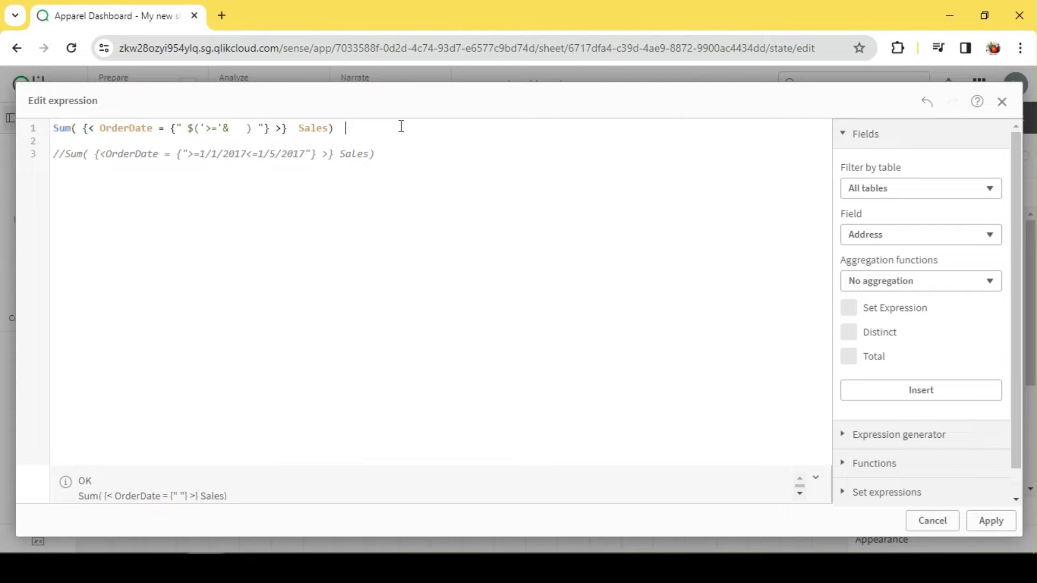
{"action": "type", "text": "Yeas"}
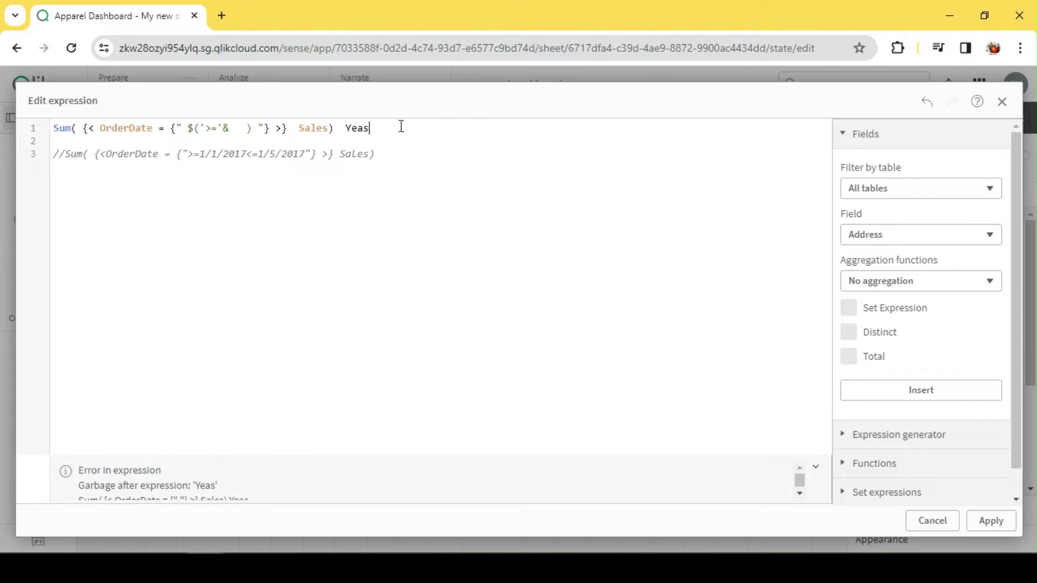
{"action": "key", "text": "BackSpace"}
{"action": "type", "text": "rs"}
{"action": "key", "text": "Return"}
{"action": "type", "text": "("}
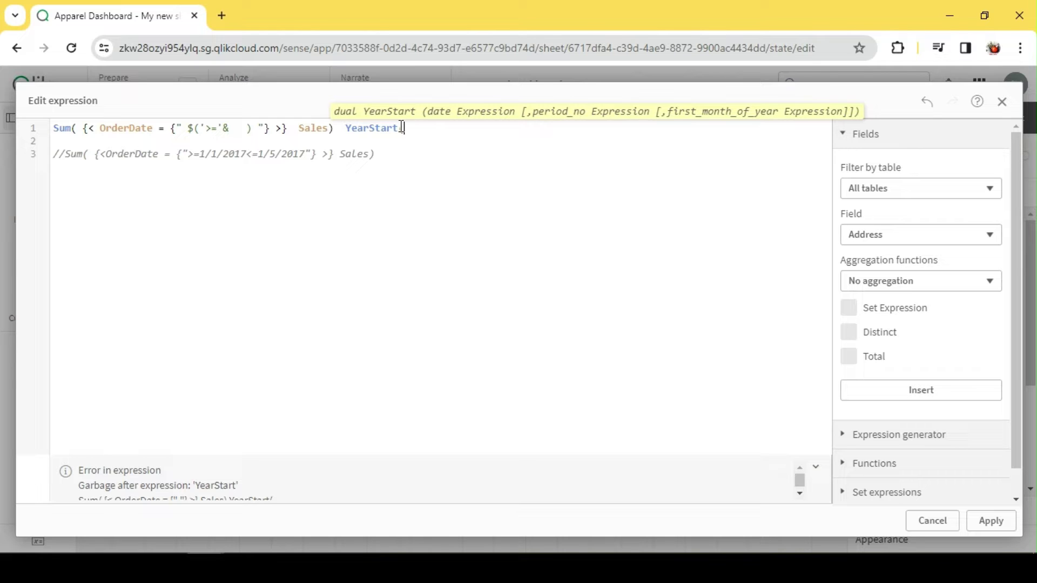
{"action": "type", "text": "Ma"}
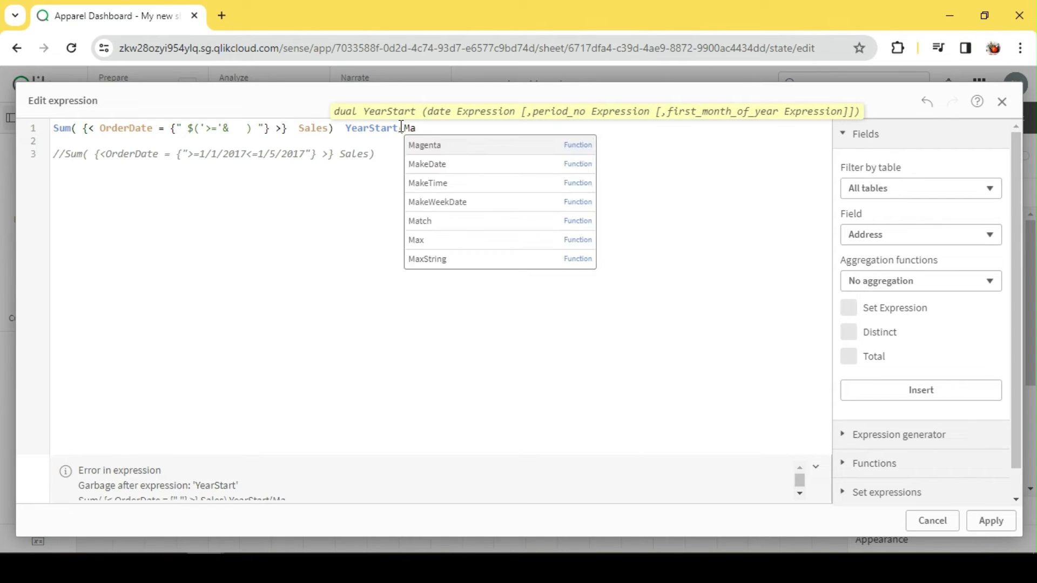
{"action": "type", "text": "x(Order"}
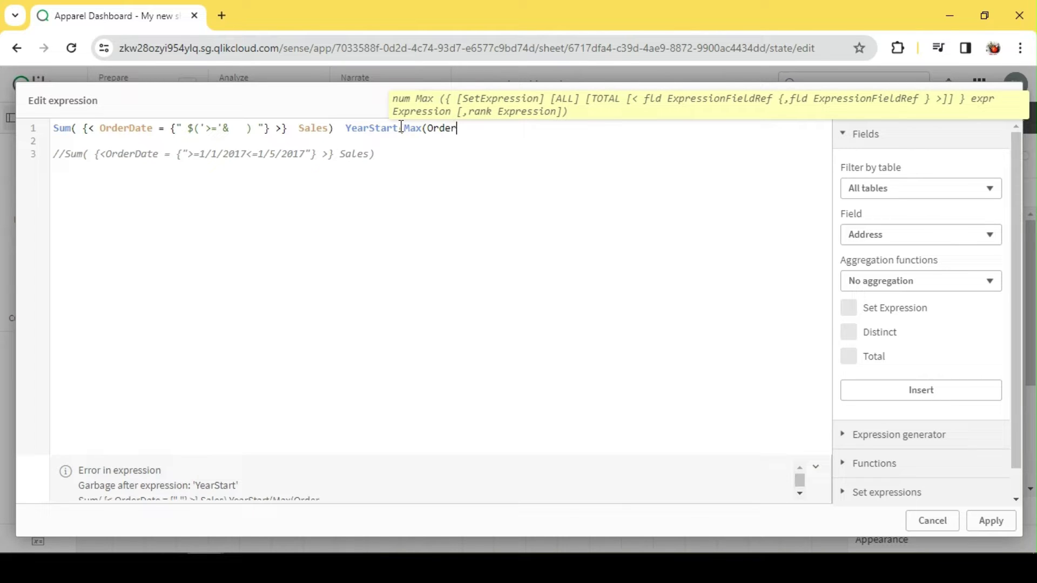
{"action": "key", "text": "Return"}
{"action": "type", "text": ")"}
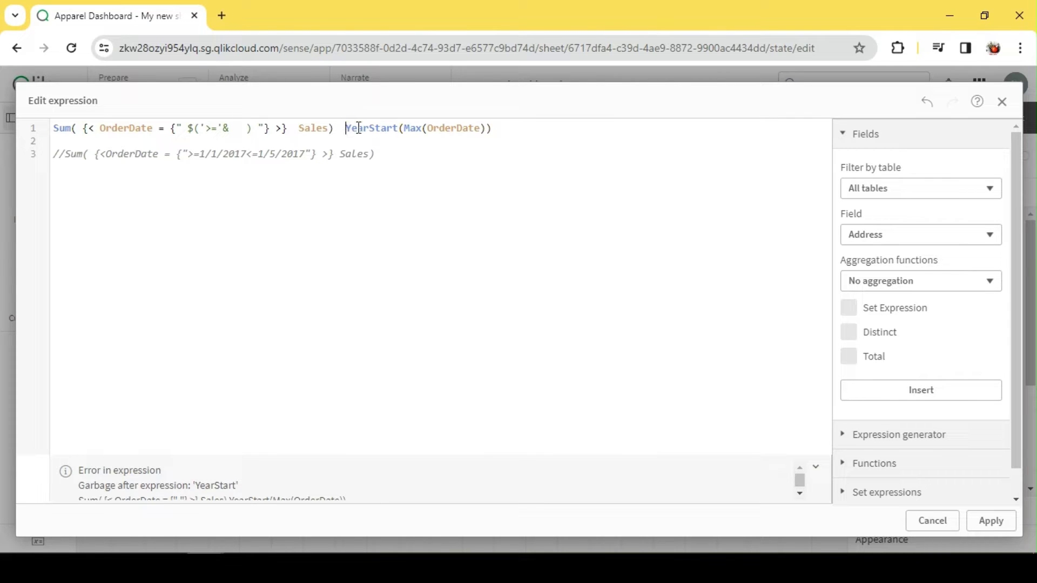
Move YearStart(Max(OrderDate)) into the dollar-sign expansion after '>='&, separated by a space.
{"action": "left_click_drag", "start_coordinate": [348, 128], "coordinate": [490, 128]}
{"action": "key", "text": "ctrl+c"}
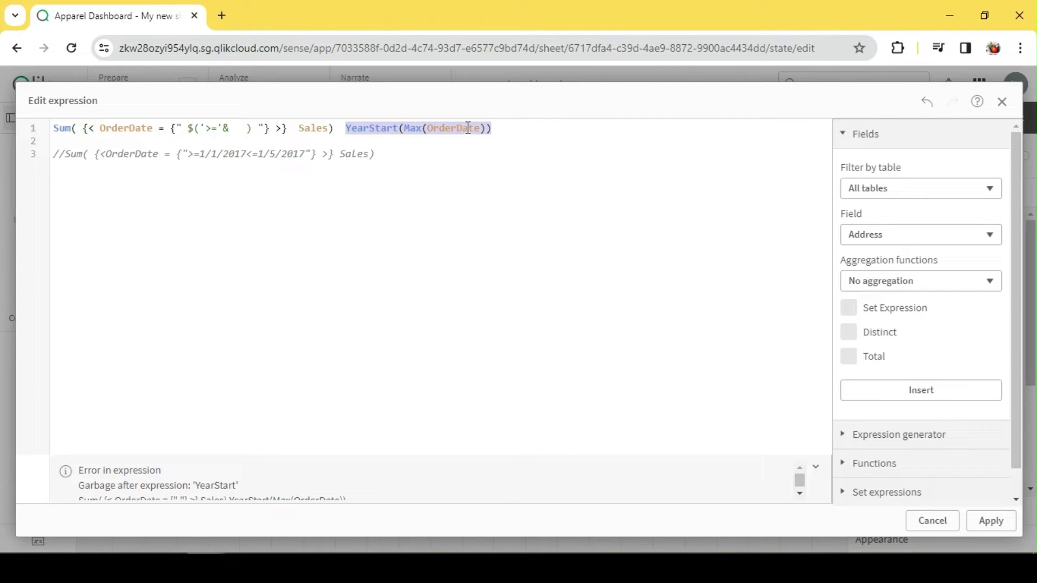
{"action": "key", "text": "BackSpace"}
{"action": "key", "text": "ctrl+v"}
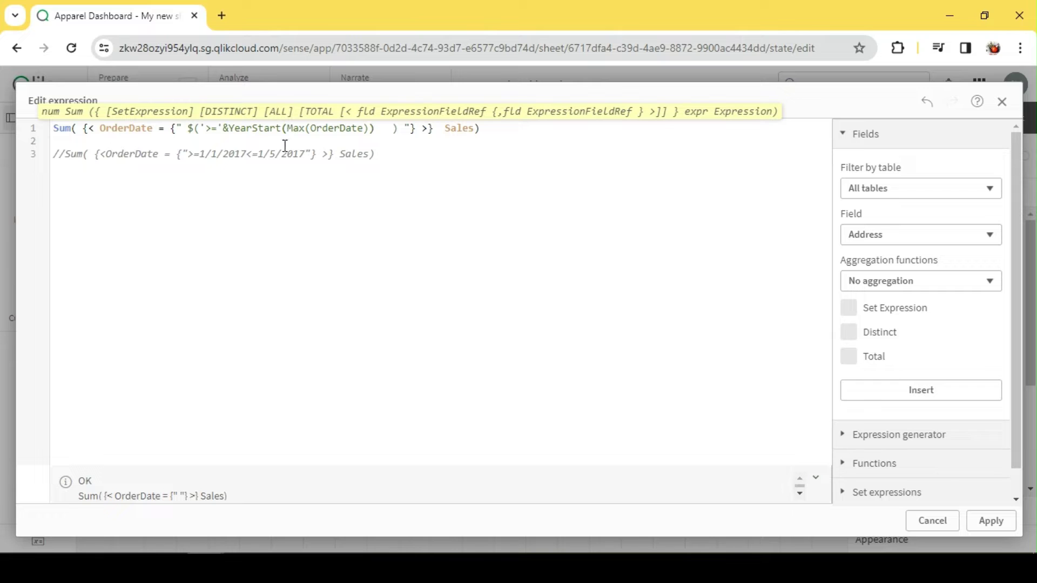
{"action": "left_click", "coordinate": [232, 129]}
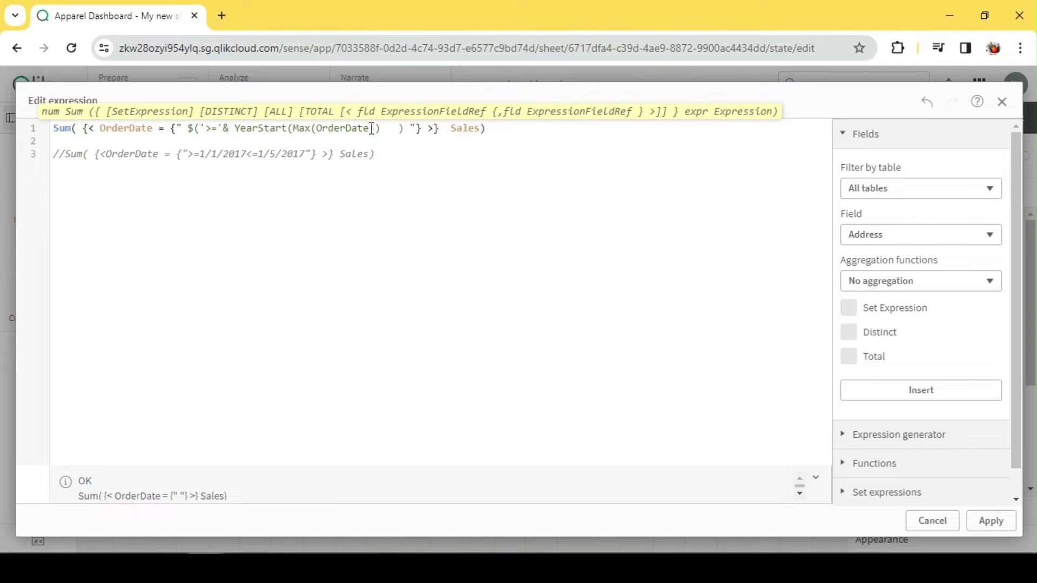
Append & '<=' & after YearStart(Max(OrderDate)) inside the dollar-sign expansion.
{"action": "left_click", "coordinate": [388, 130]}
{"action": "type", "text": "& "}
{"action": "type", "text": "''"}
{"action": "type", "text": "<="}
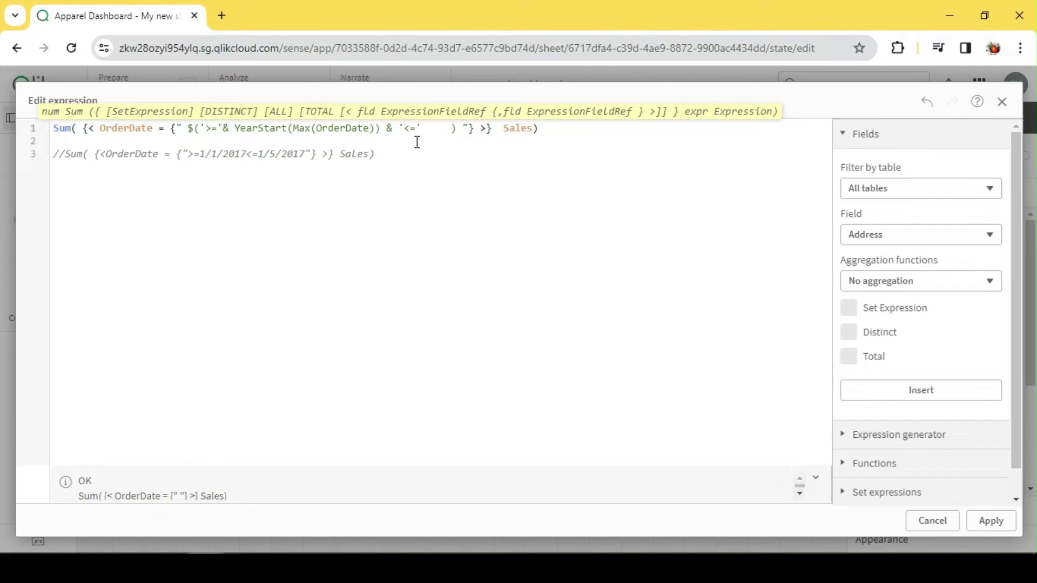
{"action": "type", "text": " &"}
Write Max(OrderDate) after the closing parenthesis of the Sum expression on the first line.
{"action": "left_click", "coordinate": [607, 130]}
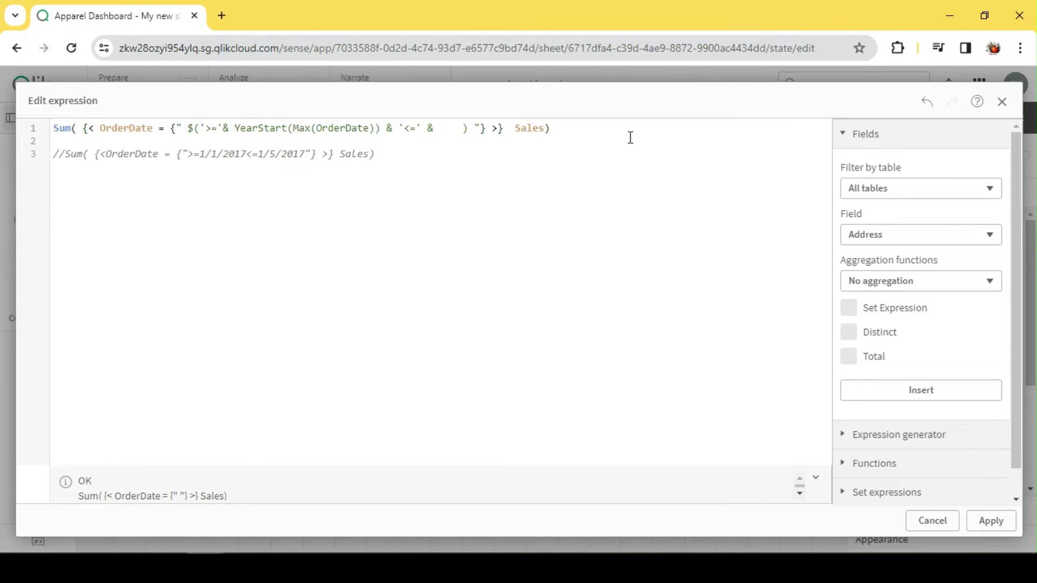
{"action": "type", "text": "Max(O"}
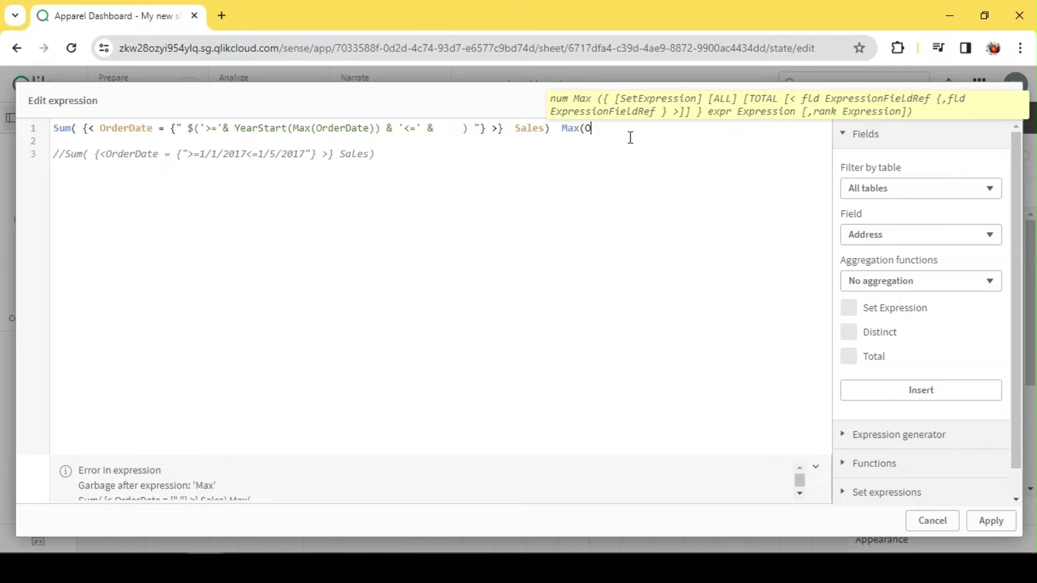
{"action": "type", "text": "rder"}
{"action": "key", "text": "Return"}
{"action": "type", "text": ")"}
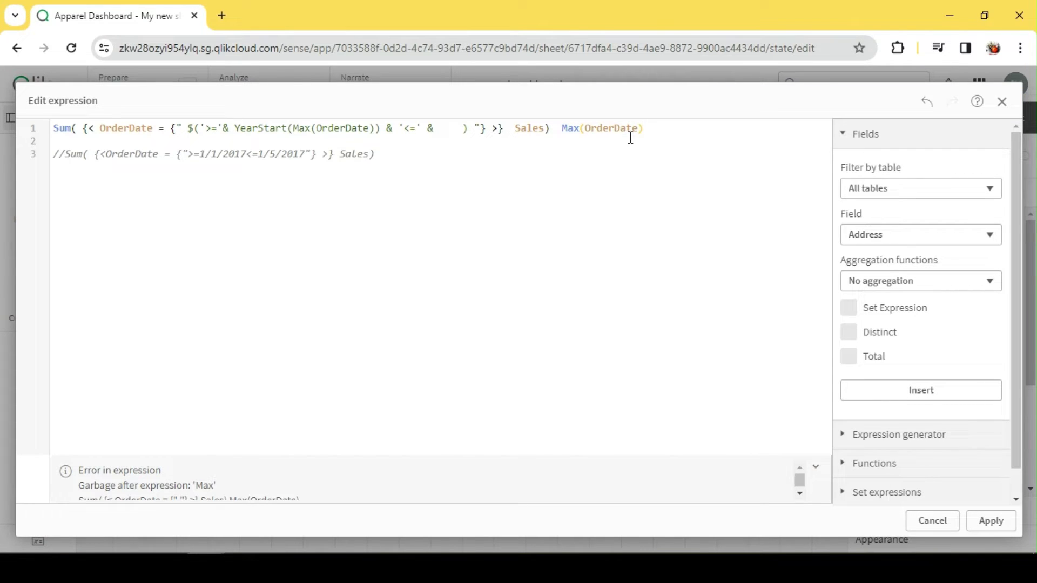
Move Max(OrderDate) into the dollar-sign expansion after '<=' &, keeping its closing parenthesis.
{"action": "left_click_drag", "start_coordinate": [653, 128], "coordinate": [563, 129]}
{"action": "key", "text": "ctrl+x"}
{"action": "left_click", "coordinate": [444, 127]}
{"action": "key", "text": "ctrl+v"}
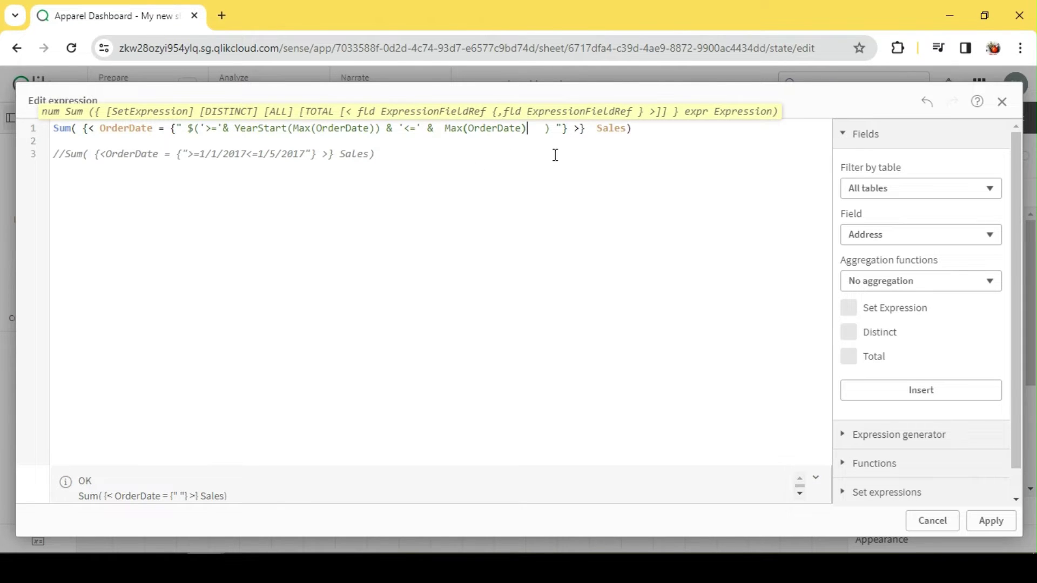
{"action": "key", "text": "BackSpace"}
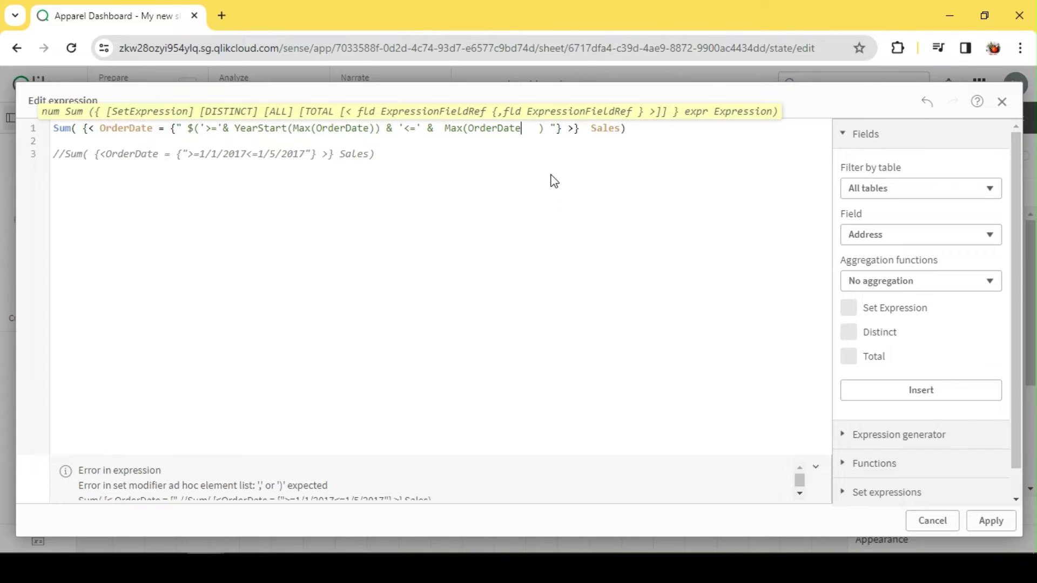
{"action": "type", "text": ")"}
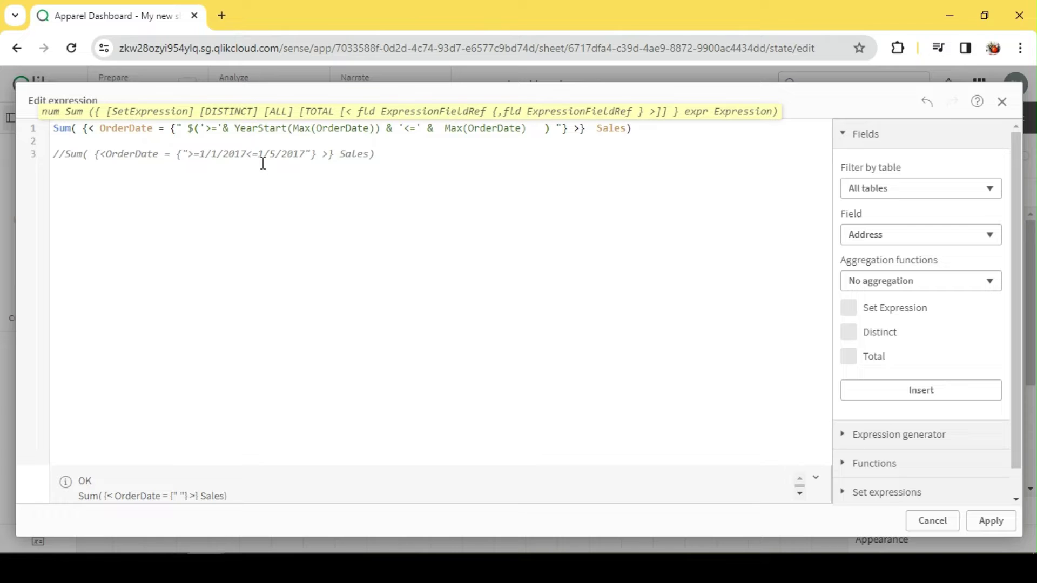
Add an equals sign at the start of the dollar-sign expansion and remove the extra spaces after Max(OrderDate).
{"action": "type", "text": "="}
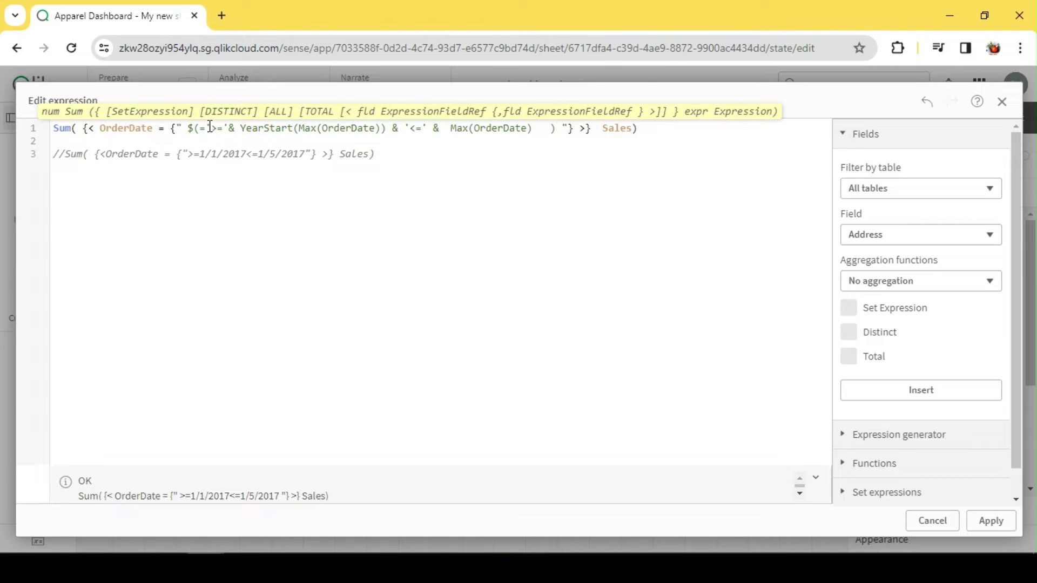
{"action": "left_click", "coordinate": [549, 130]}
{"action": "key", "text": "BackSpace"}
{"action": "key", "text": "BackSpace"}
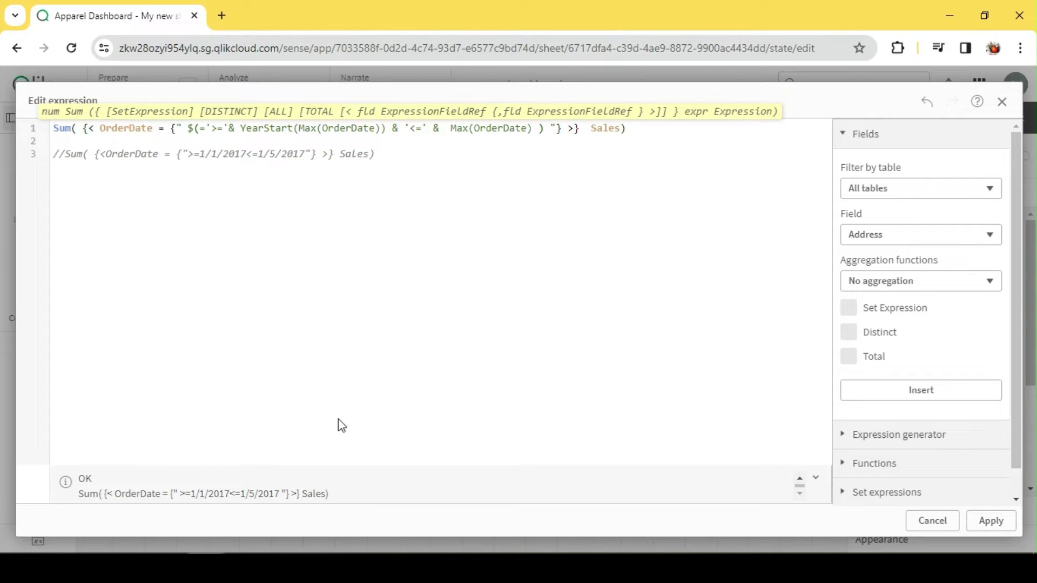
Delete the commented-out fixed-date formula and the space before the dollar sign, and apply the expression to the KPI.
{"action": "key", "text": "ctrl+z"}
{"action": "left_click_drag", "start_coordinate": [375, 156], "coordinate": [21, 136]}
{"action": "key", "text": "BackSpace"}
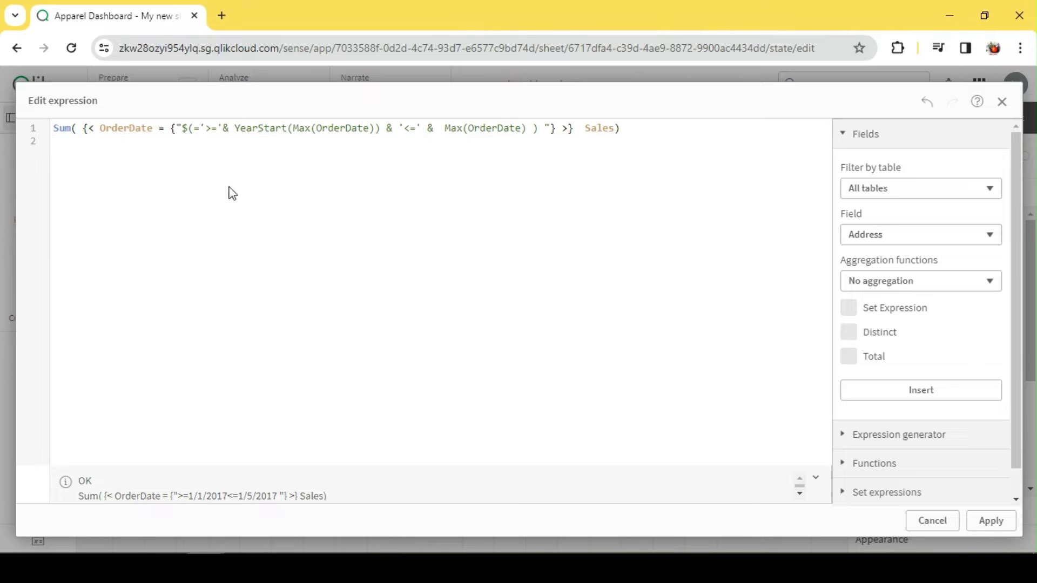
{"action": "left_click", "coordinate": [998, 530]}
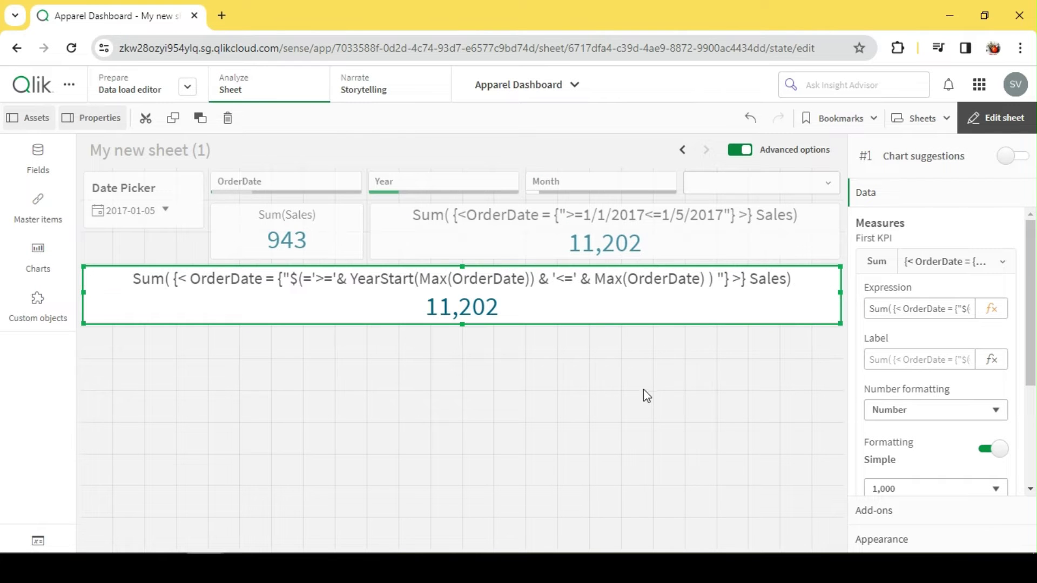
Leave sheet editing, clear the OrderDate selection, and choose the range 2017-01-01 to 2017-02-23 in the Date Picker.
{"action": "left_click", "coordinate": [994, 118]}
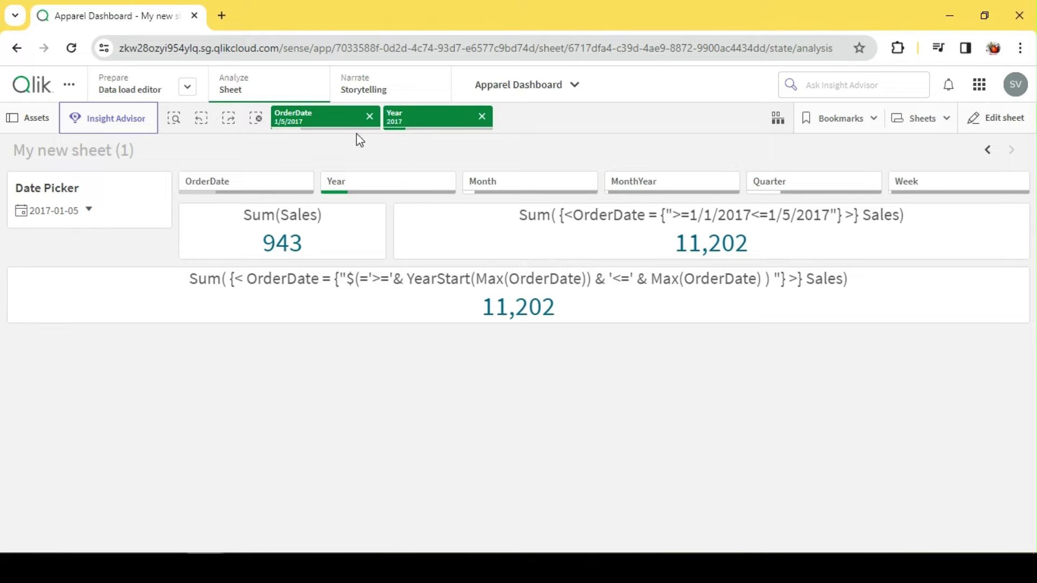
{"action": "left_click", "coordinate": [370, 117]}
{"action": "left_click", "coordinate": [81, 211]}
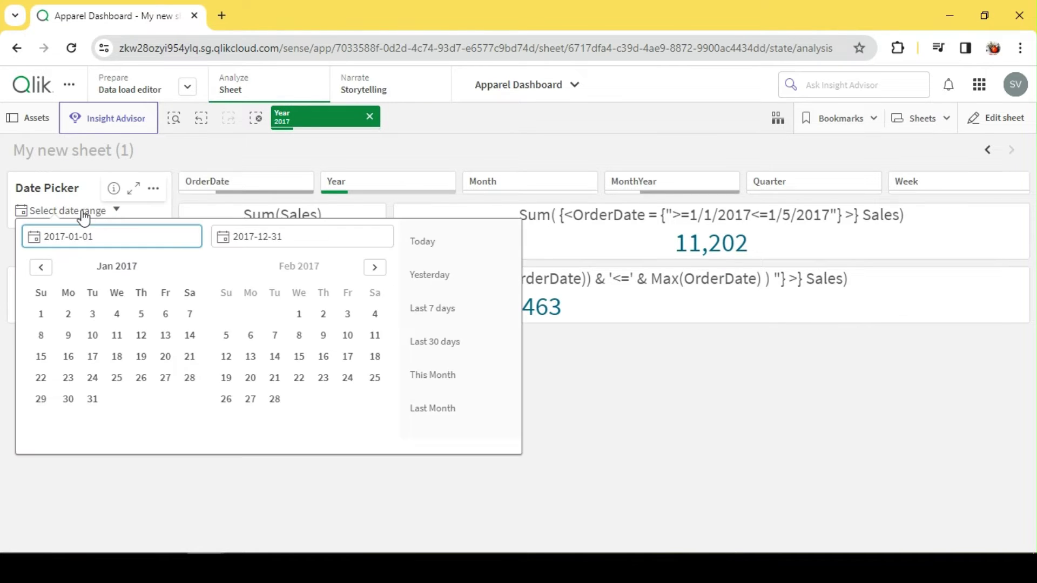
{"action": "left_click", "coordinate": [299, 358]}
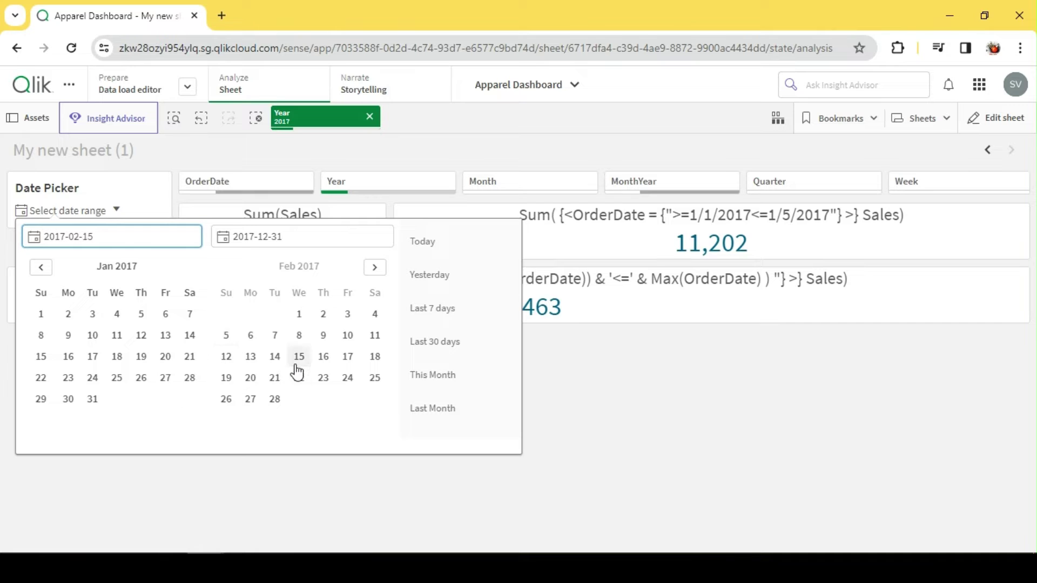
{"action": "left_click", "coordinate": [323, 378]}
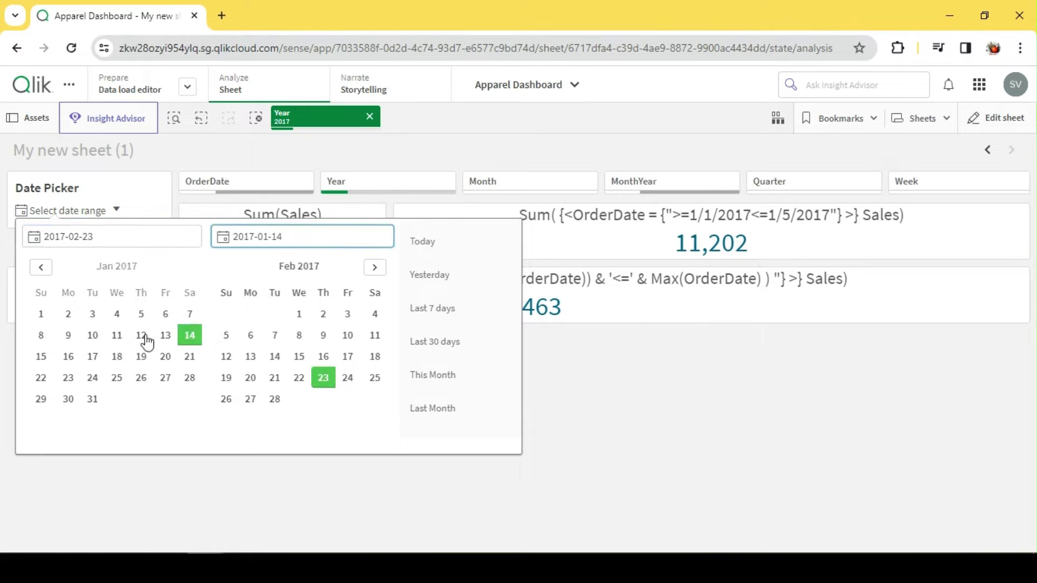
{"action": "left_click", "coordinate": [46, 317]}
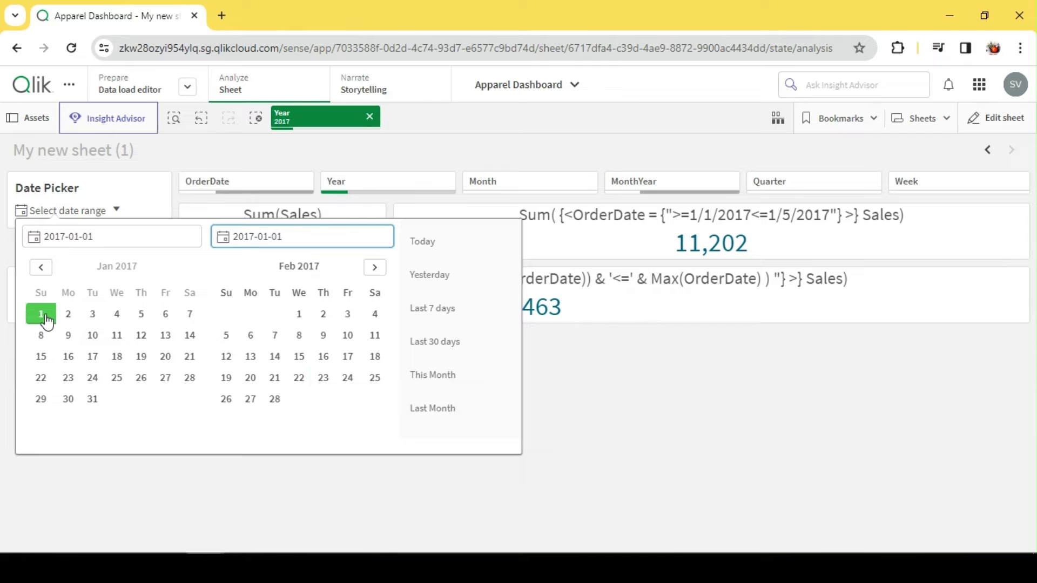
{"action": "left_click", "coordinate": [326, 380]}
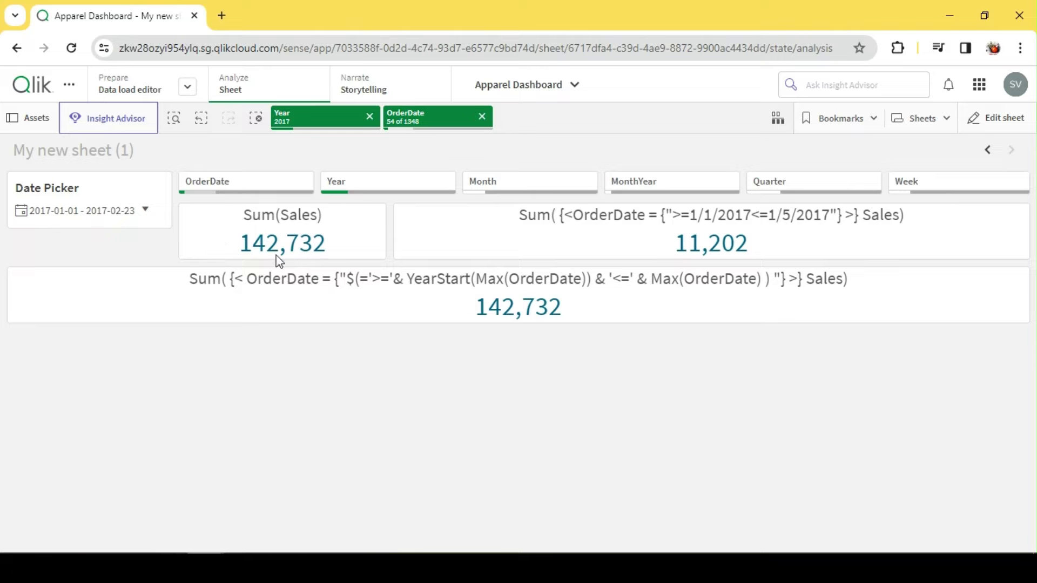
Change the Date Picker selection to the single day 2017-02-23.
{"action": "left_click", "coordinate": [145, 210]}
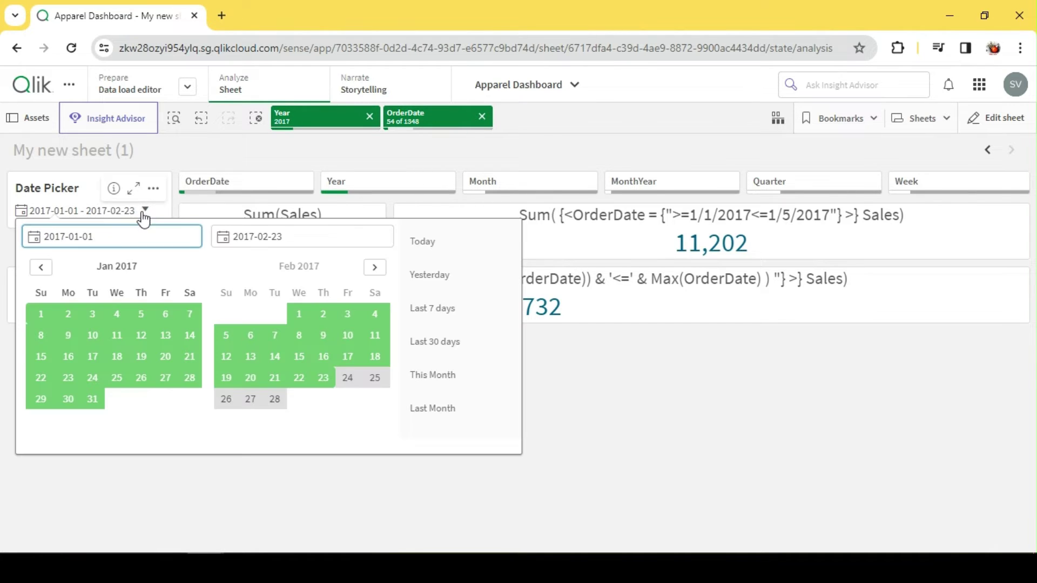
{"action": "left_click", "coordinate": [325, 381]}
{"action": "left_click", "coordinate": [326, 381]}
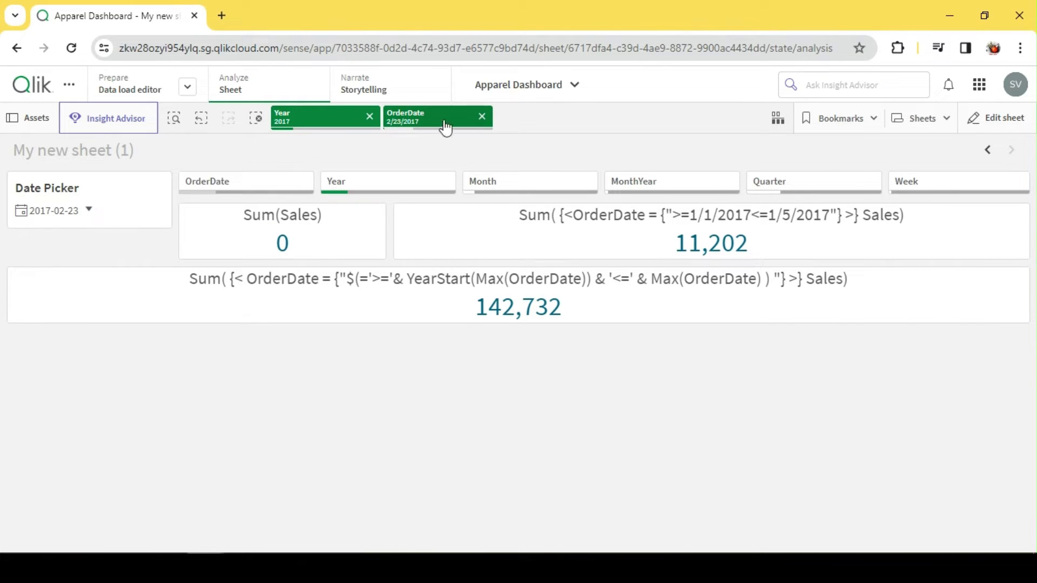
Reopen the dynamic KPI's expression to check which dates its dollar-sign expansion evaluates to, and return to the sheet's analysis view.
{"action": "left_click", "coordinate": [1010, 122]}
{"action": "left_click", "coordinate": [660, 307]}
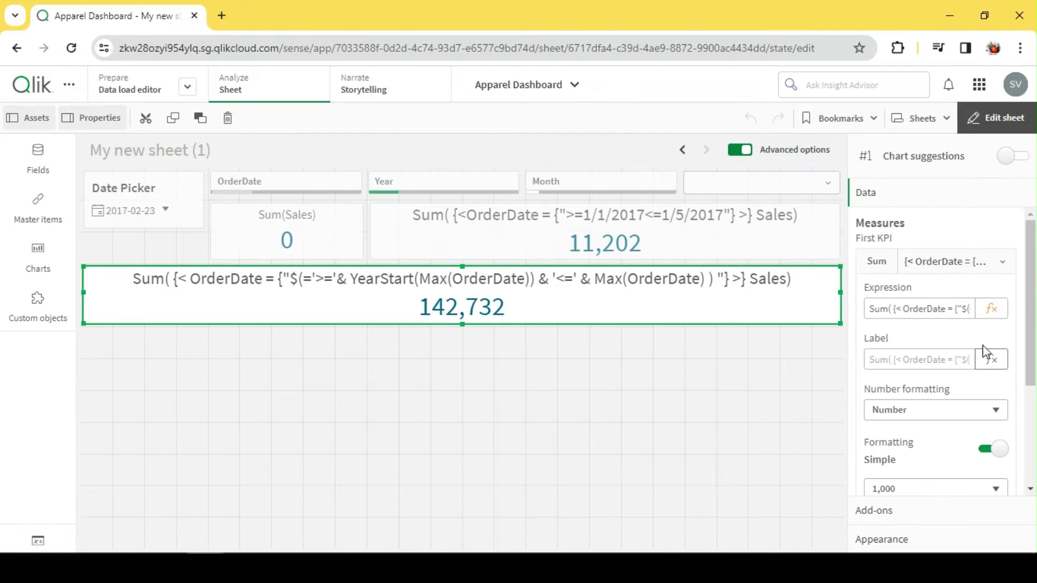
{"action": "left_click", "coordinate": [991, 308]}
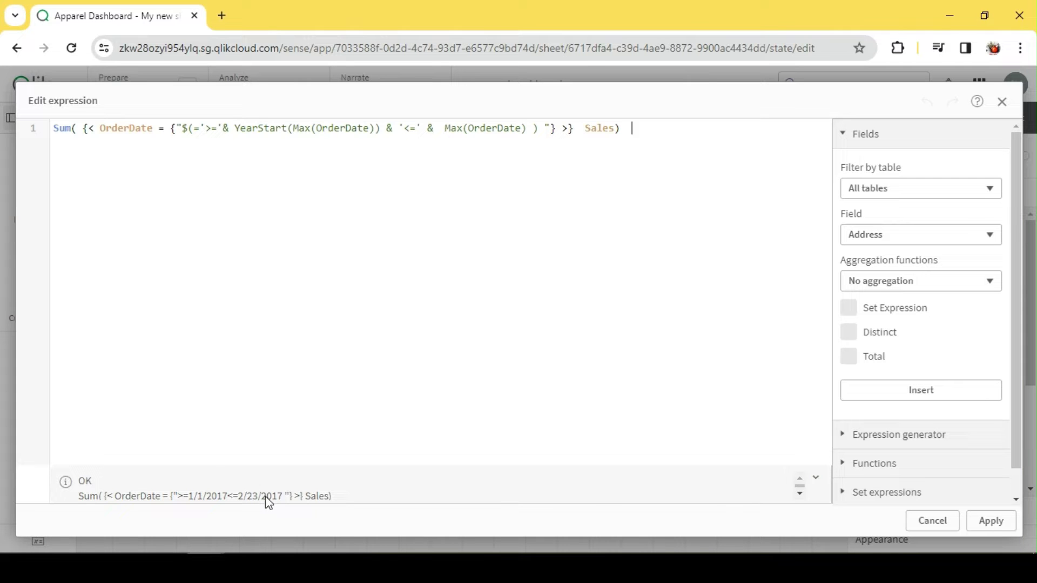
{"action": "left_click", "coordinate": [984, 526]}
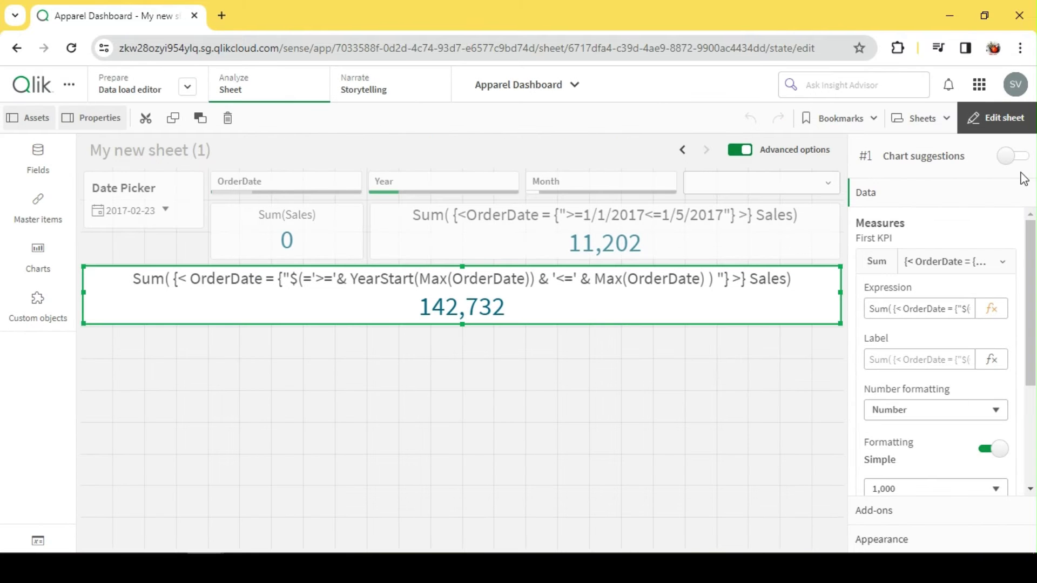
{"action": "left_click", "coordinate": [996, 118]}
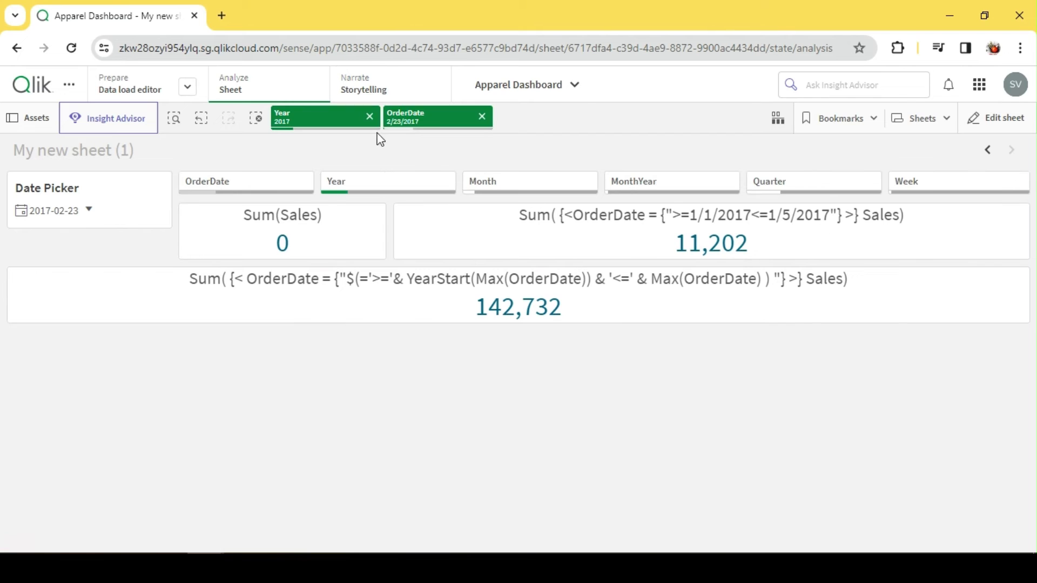
Clear the OrderDate selection and select Feb in the Month filter.
{"action": "left_click", "coordinate": [482, 116]}
{"action": "left_click", "coordinate": [514, 183]}
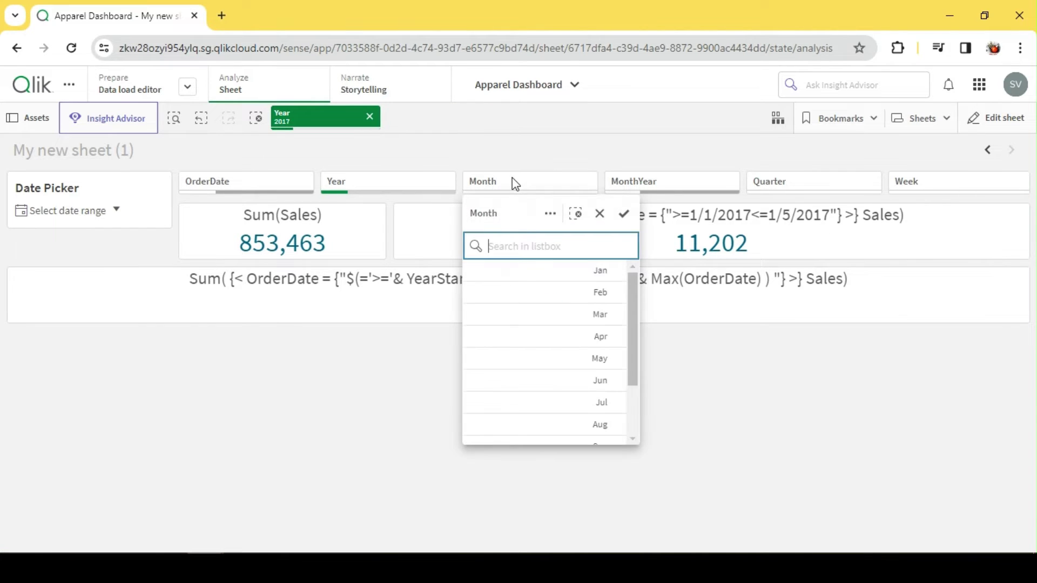
{"action": "left_click", "coordinate": [576, 292]}
{"action": "left_click", "coordinate": [739, 385]}
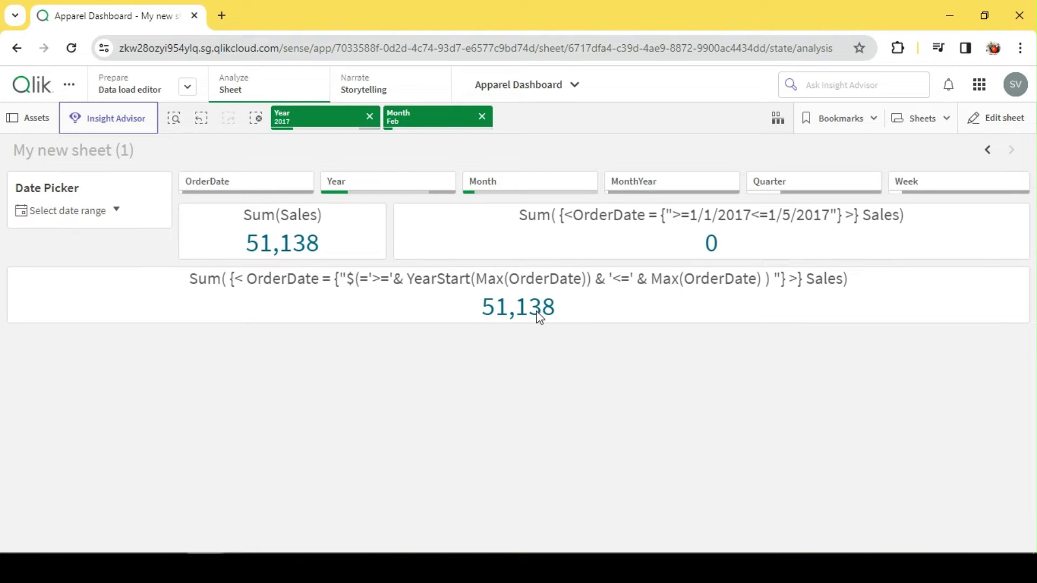
Insert "Month=," before OrderDate in the dynamic KPI's set modifier, apply the expression, and return to the analysis view.
{"action": "left_click", "coordinate": [997, 118]}
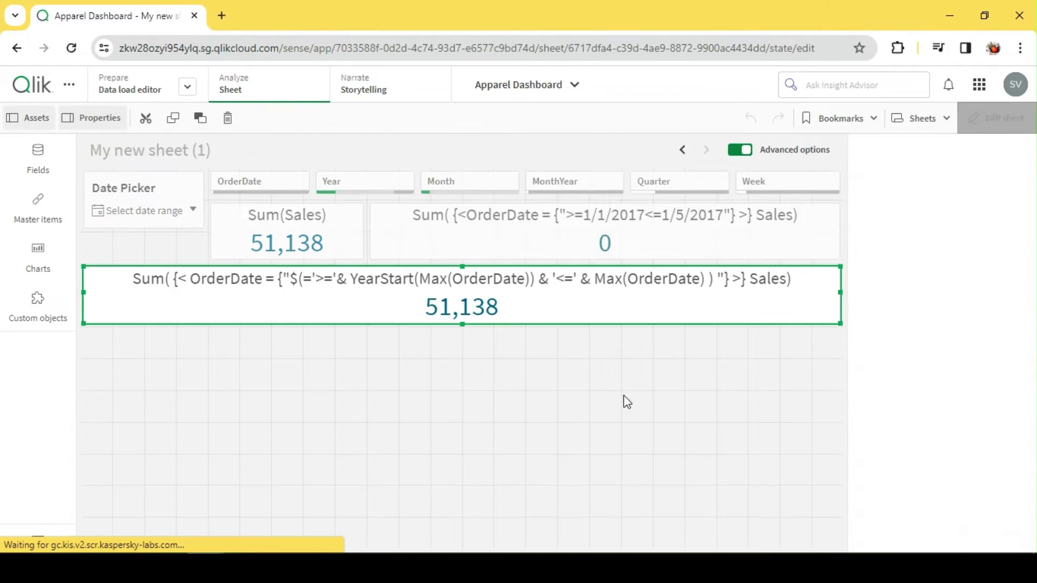
{"action": "left_click", "coordinate": [991, 309]}
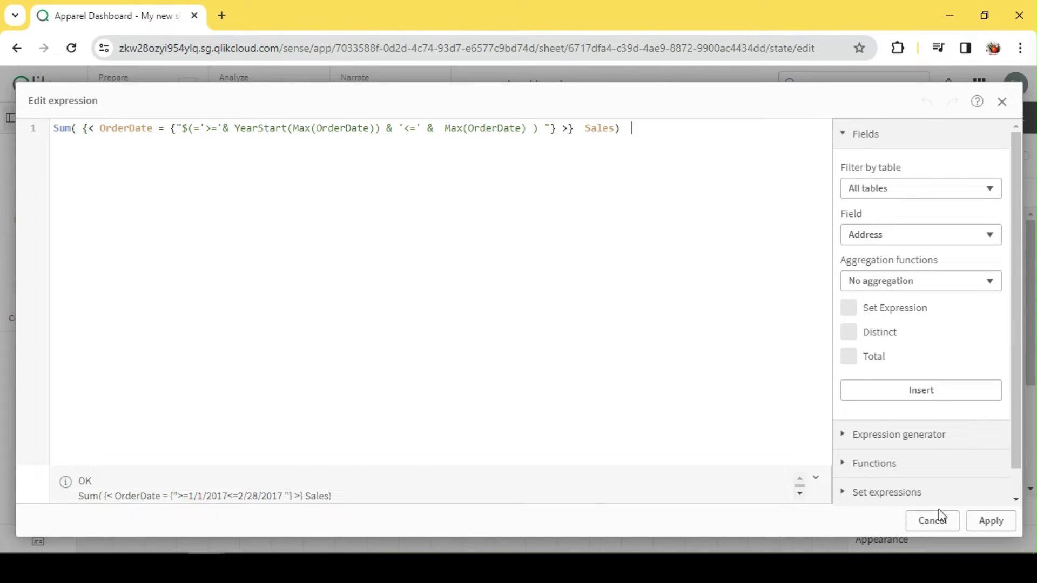
{"action": "left_click", "coordinate": [96, 126]}
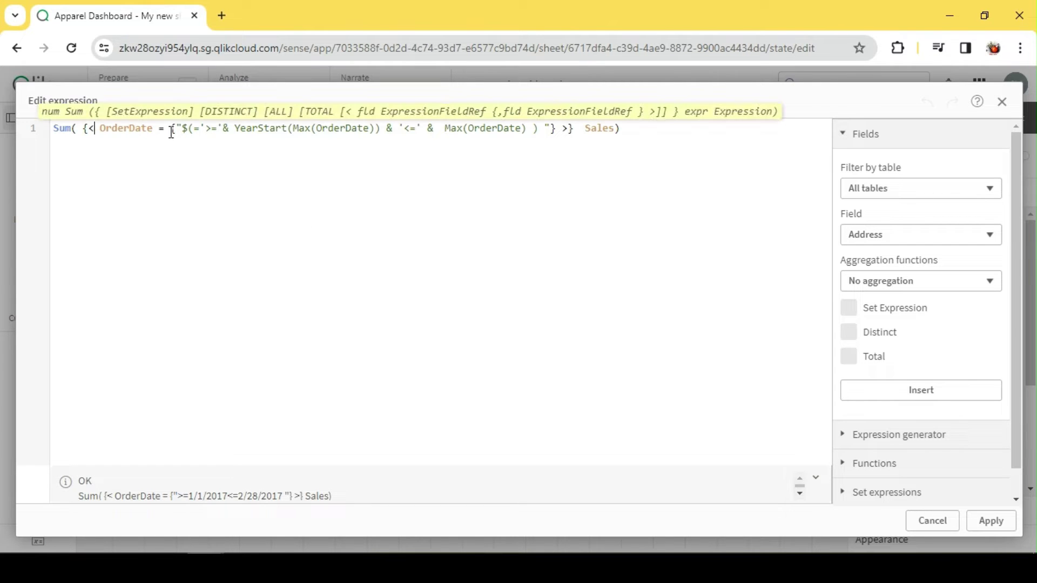
{"action": "type", "text": "Month=,"}
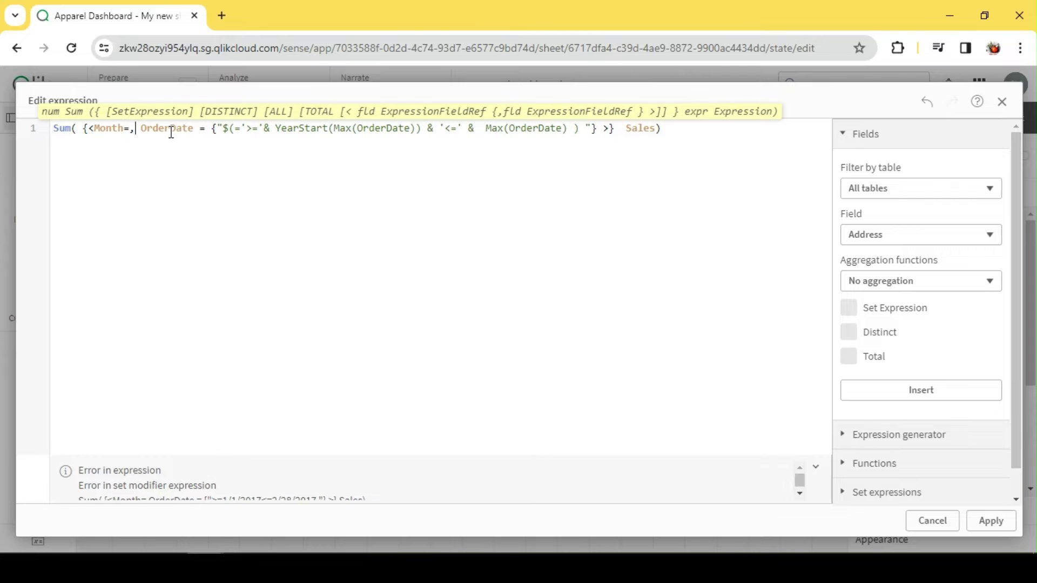
{"action": "left_click", "coordinate": [1006, 531]}
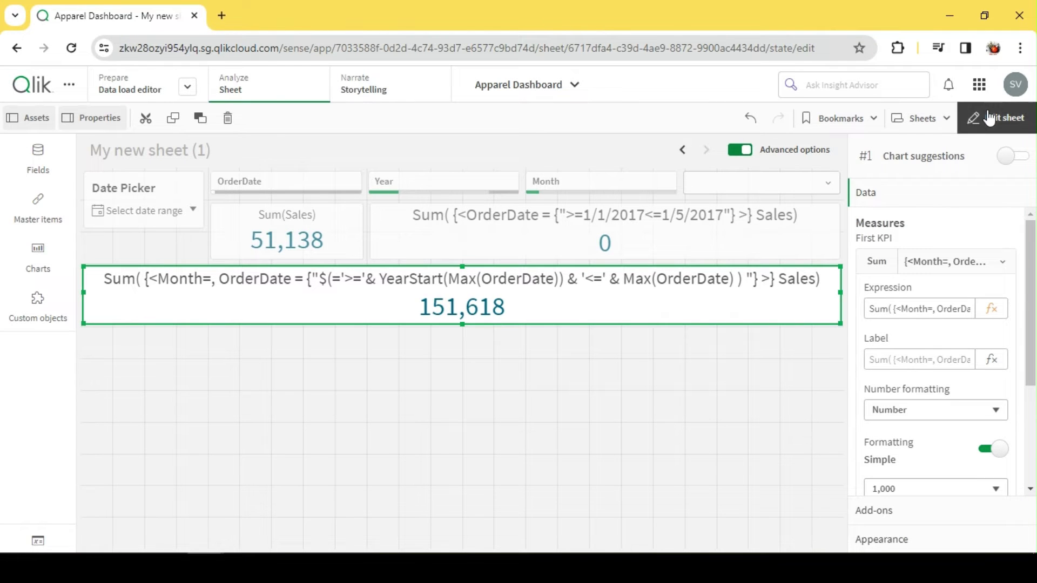
{"action": "left_click", "coordinate": [990, 119]}
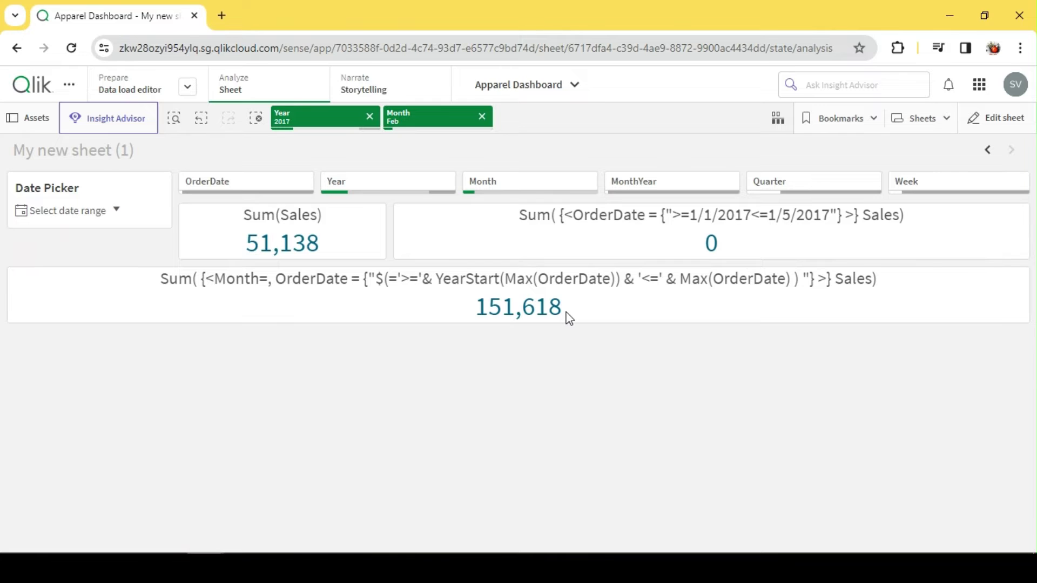
Choose the range 2017-01-01 to 2017-02-28 in the Date Picker and clear the Month selection to compare the KPI totals.
{"action": "left_click", "coordinate": [117, 212]}
{"action": "left_click", "coordinate": [40, 267]}
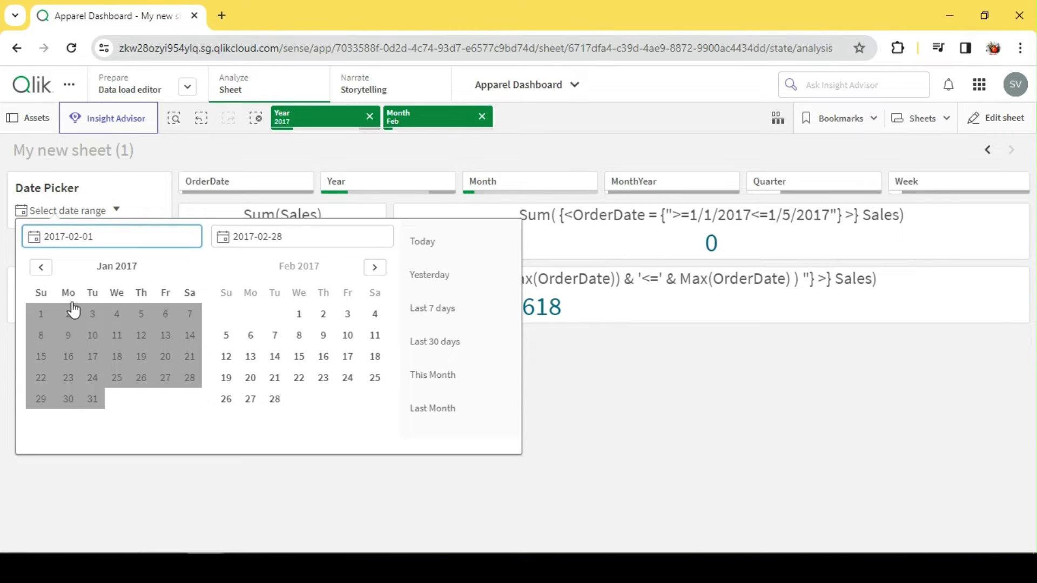
{"action": "left_click", "coordinate": [43, 316]}
{"action": "left_click", "coordinate": [226, 377]}
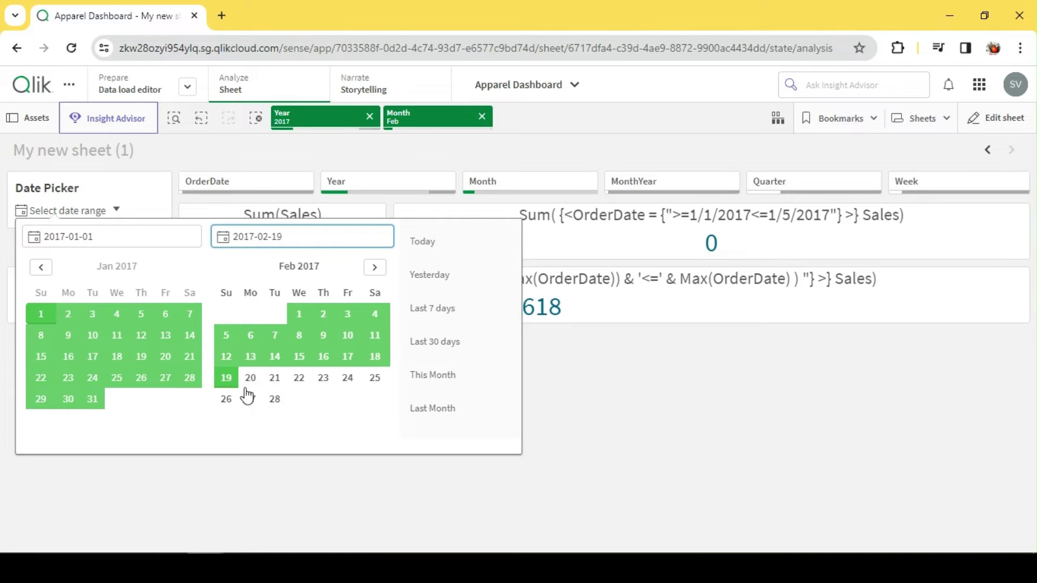
{"action": "left_click", "coordinate": [275, 399]}
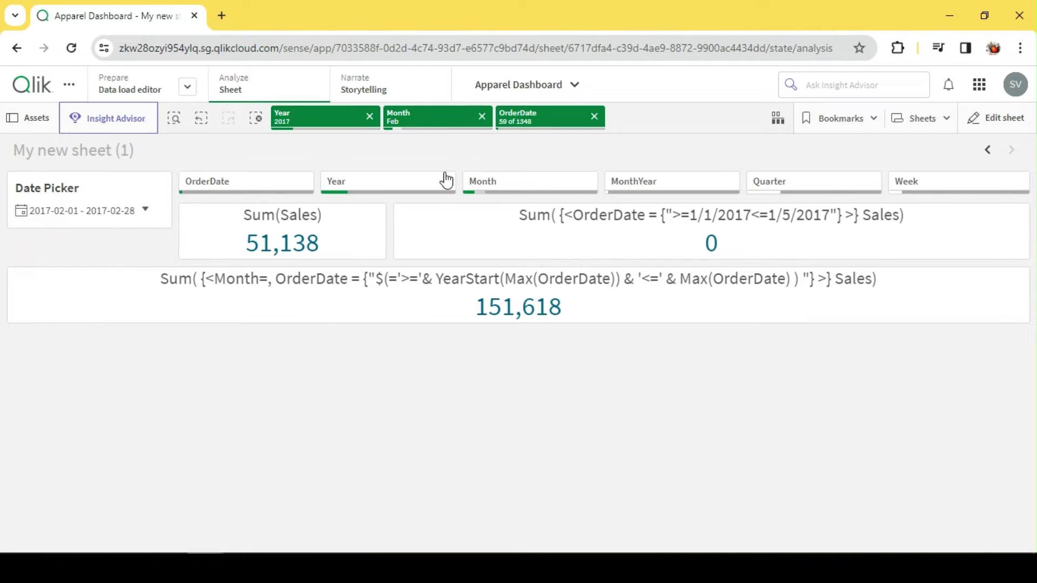
{"action": "left_click", "coordinate": [482, 116]}
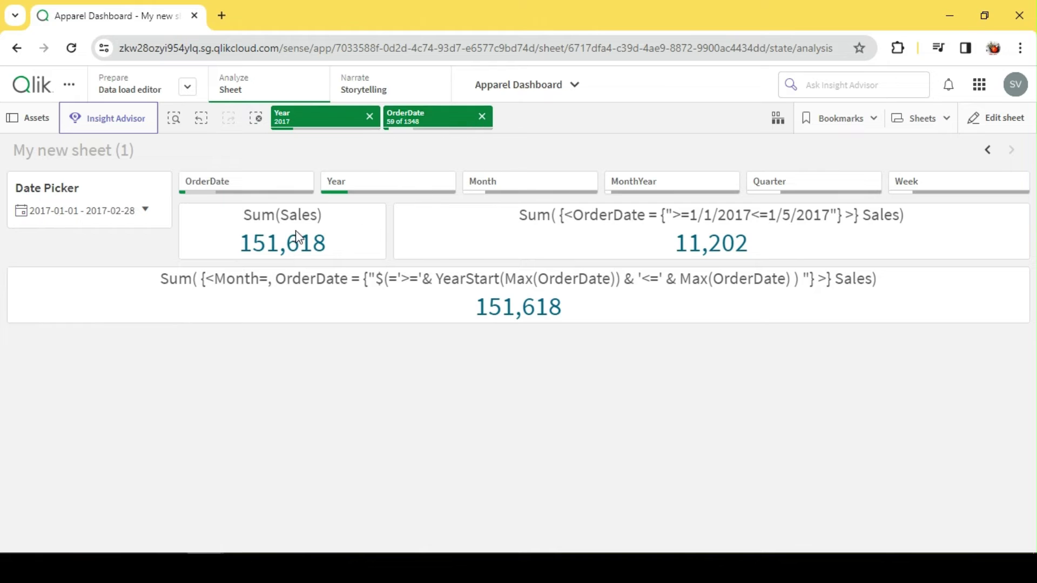
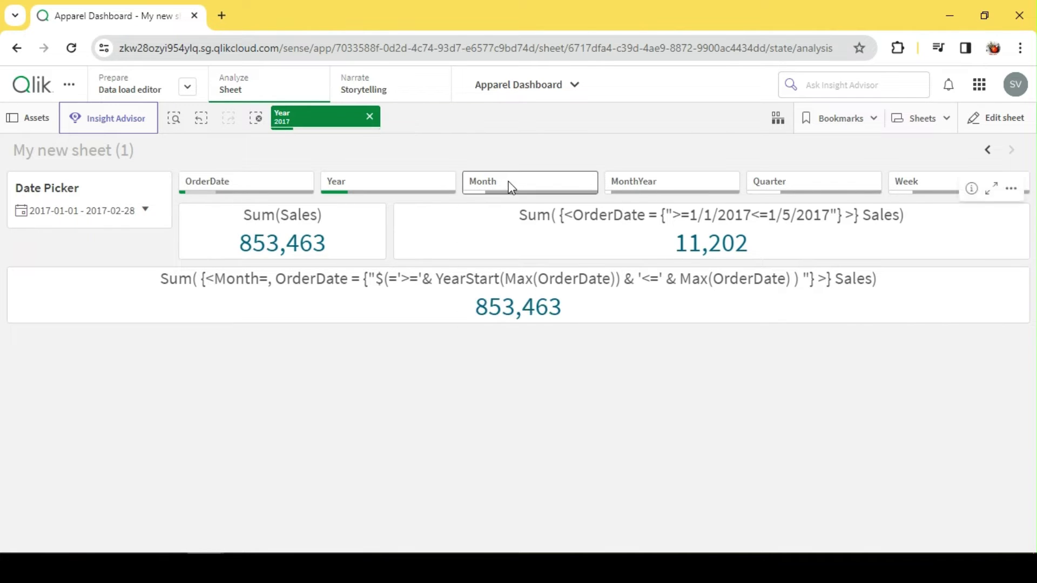
Replace the OrderDate range selection with Feb in the Month filter.
{"action": "left_click", "coordinate": [550, 292]}
{"action": "left_click", "coordinate": [641, 157]}
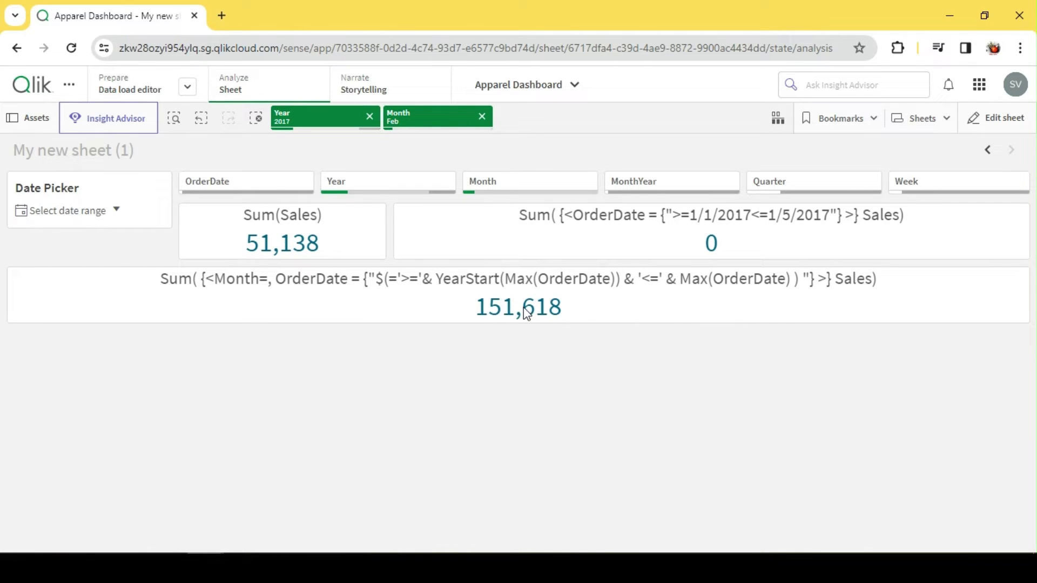
Reopen the dynamic KPI's expression for editing and insert "Year," before "Month=" in the set modifier.
{"action": "left_click", "coordinate": [1026, 120]}
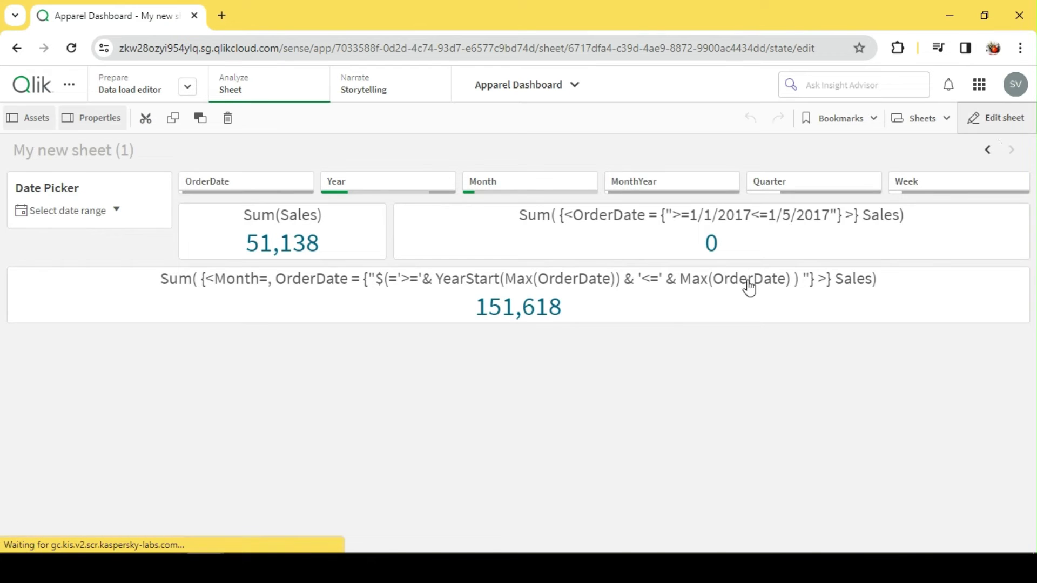
{"action": "left_click", "coordinate": [604, 318]}
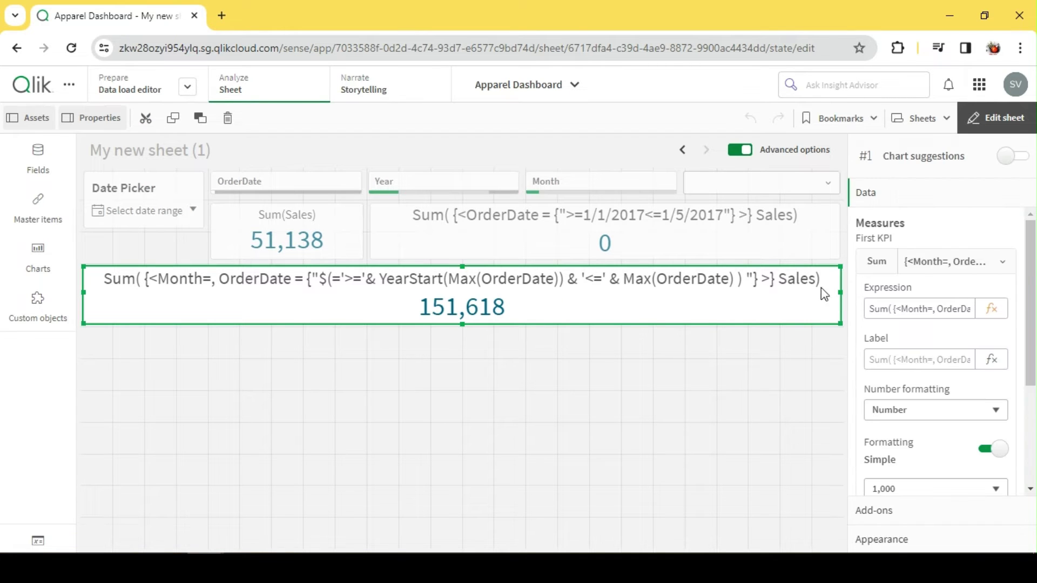
{"action": "left_click", "coordinate": [990, 308]}
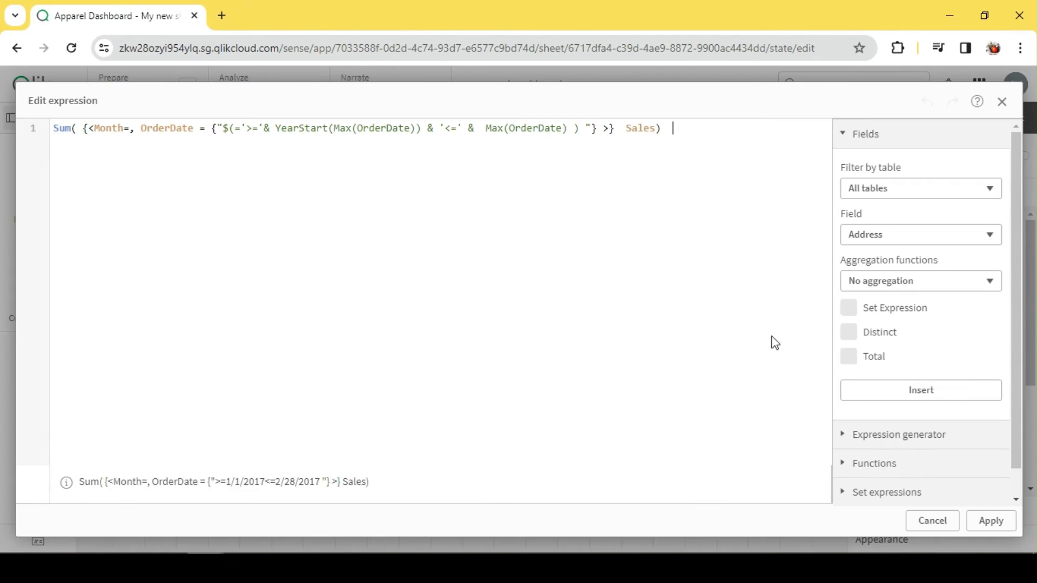
{"action": "left_click", "coordinate": [95, 129]}
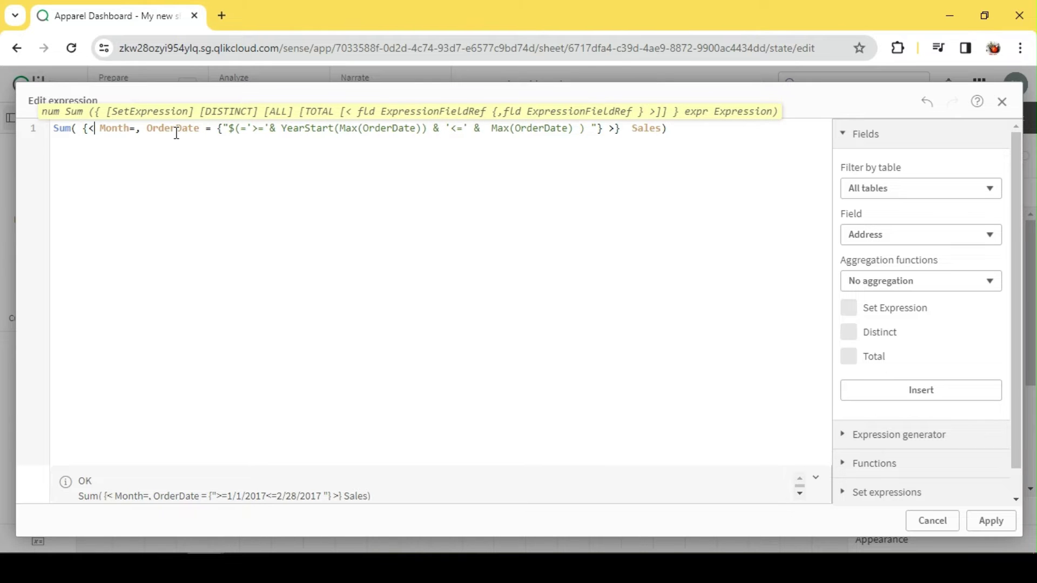
{"action": "type", "text": "Year"}
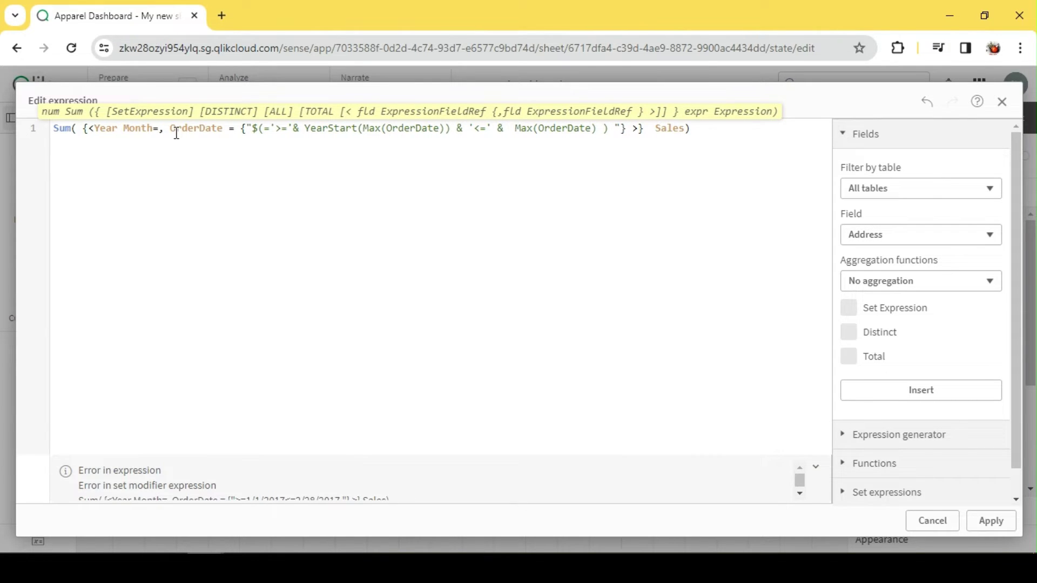
{"action": "type", "text": "=="}
{"action": "key", "text": "BackSpace"}
{"action": "key", "text": "BackSpace"}
{"action": "type", "text": ","}
{"action": "key", "text": "BackSpace"}
{"action": "key", "text": "Delete"}
{"action": "type", "text": ","}
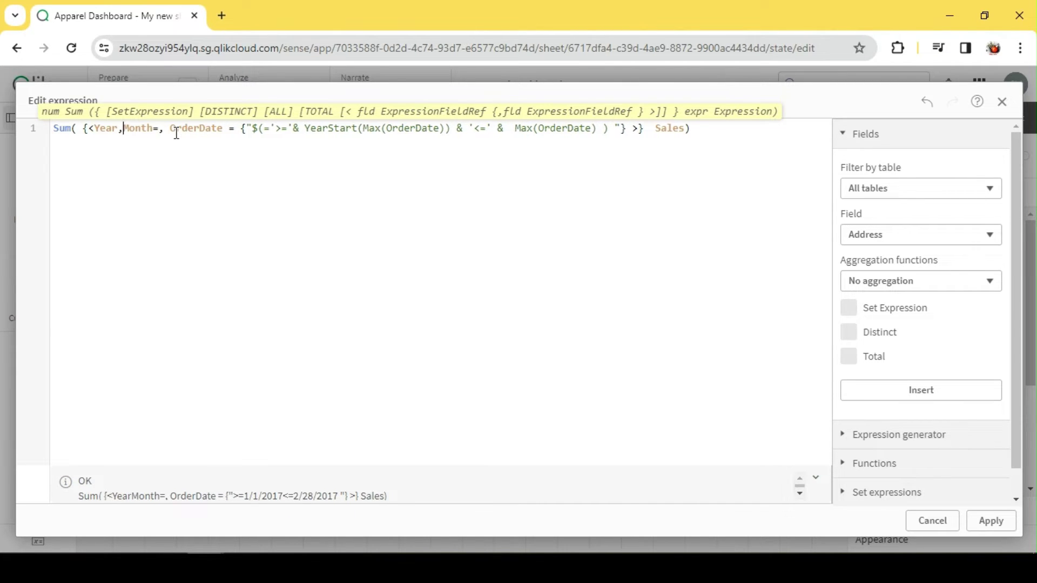
Add "Quarter,MonthYear,Week," after "Month=," in the set modifier, apply the expression, and return to the analysis view.
{"action": "key", "text": "Right"}
{"action": "key", "text": "Right"}
{"action": "key", "text": "Right"}
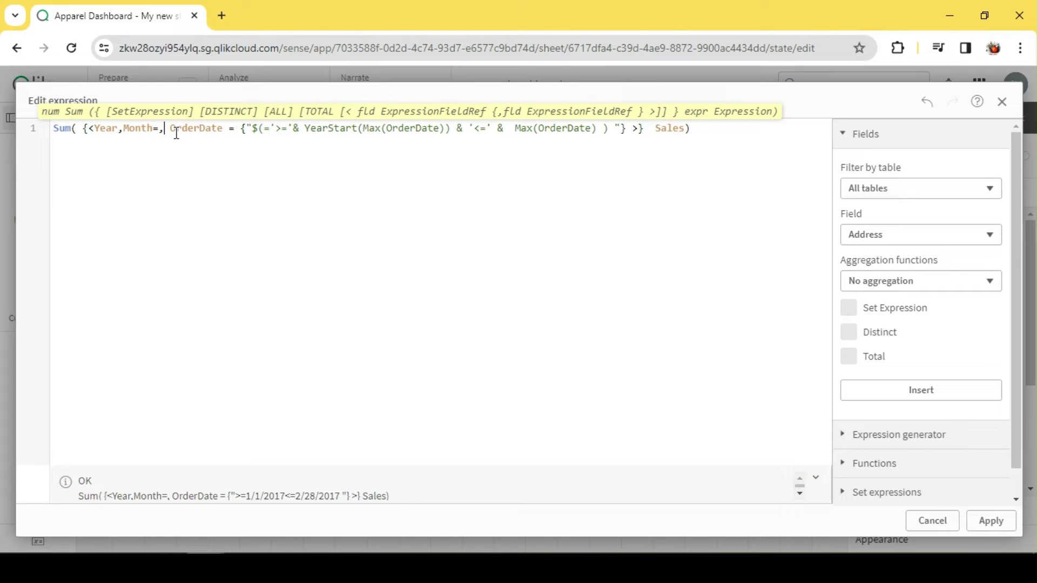
{"action": "type", "text": "Quar"}
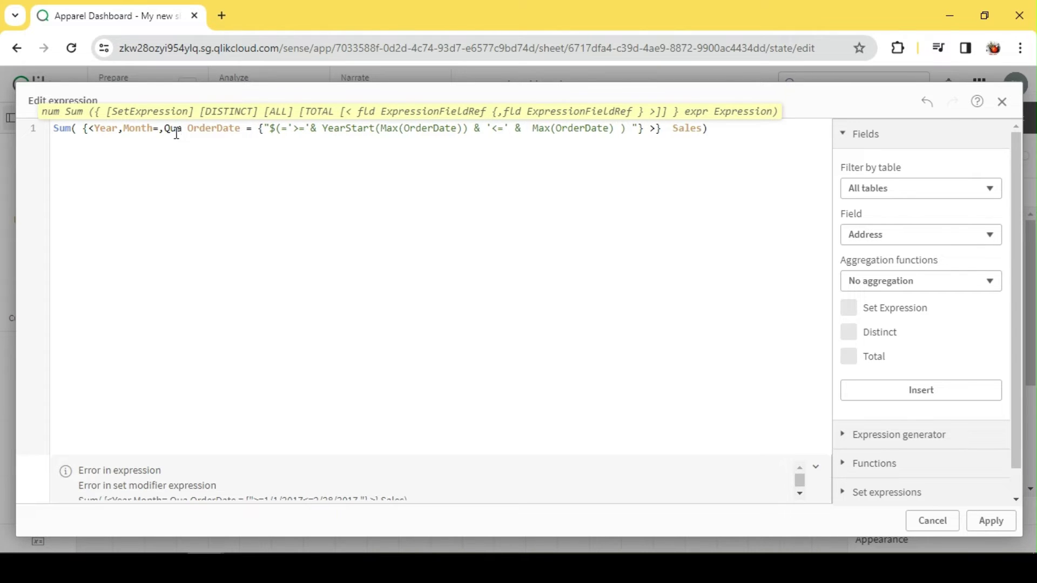
{"action": "type", "text": "ter,M"}
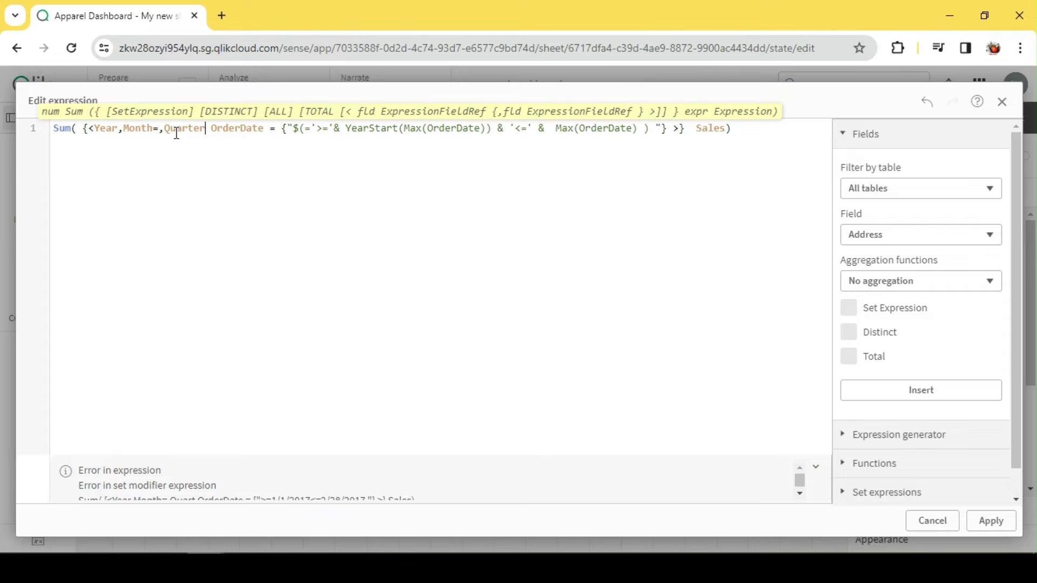
{"action": "type", "text": "Onthy"}
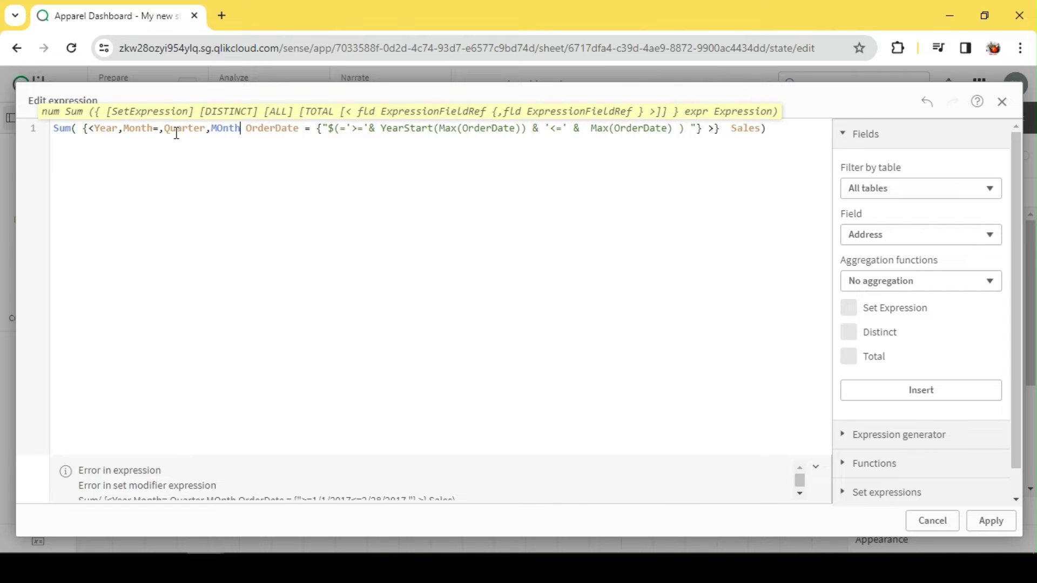
{"action": "key", "text": "Return"}
{"action": "type", "text": ",Week,"}
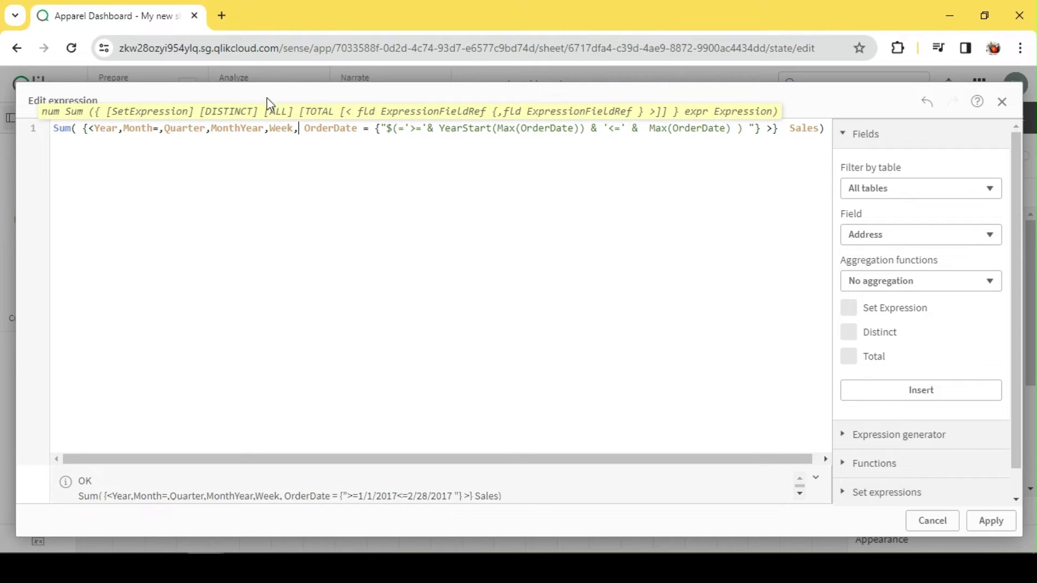
{"action": "left_click", "coordinate": [992, 522]}
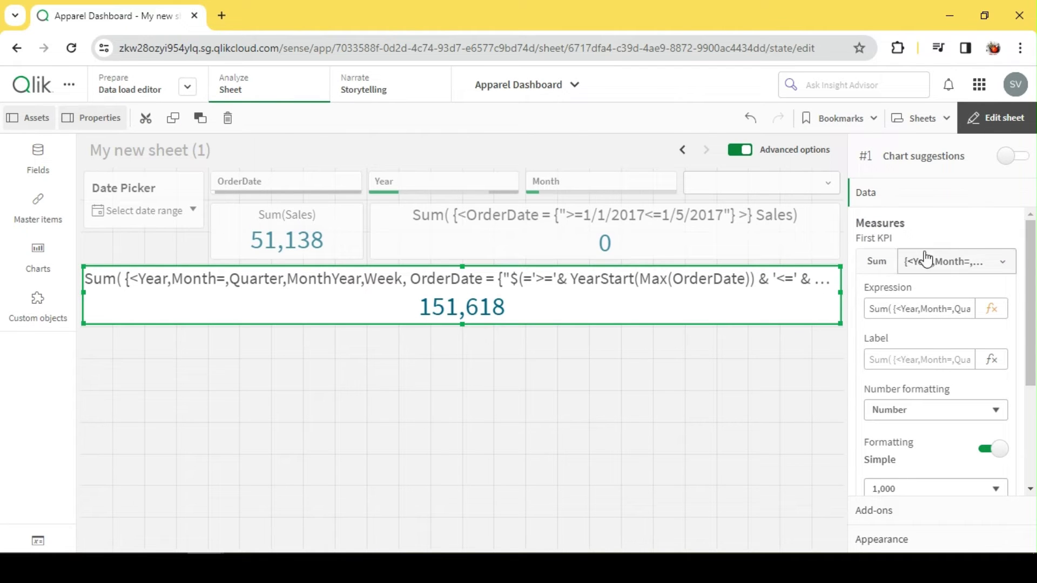
{"action": "left_click", "coordinate": [1000, 123]}
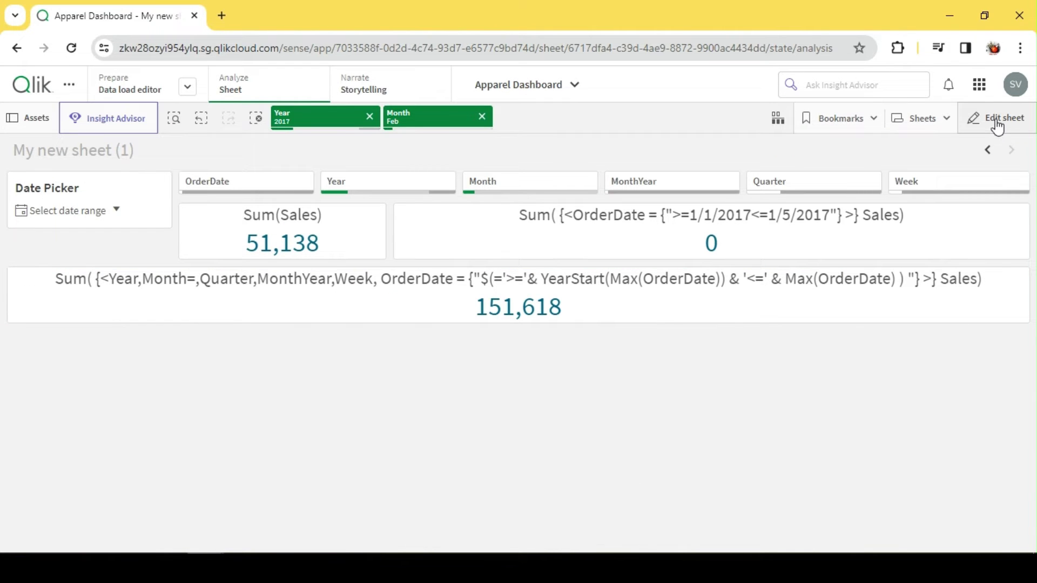
{"action": "left_click", "coordinate": [997, 123]}
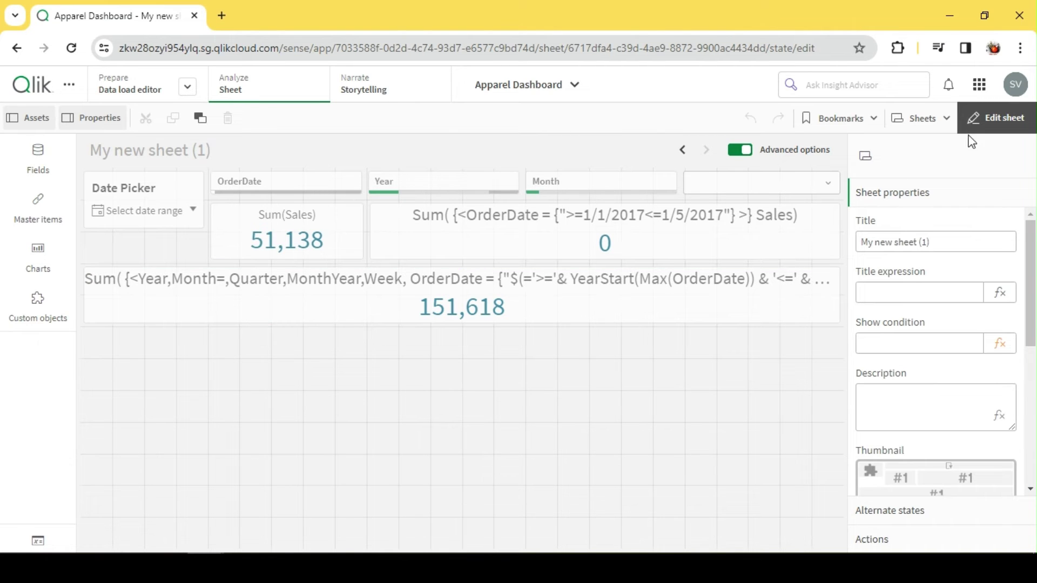
{"action": "left_click", "coordinate": [996, 118]}
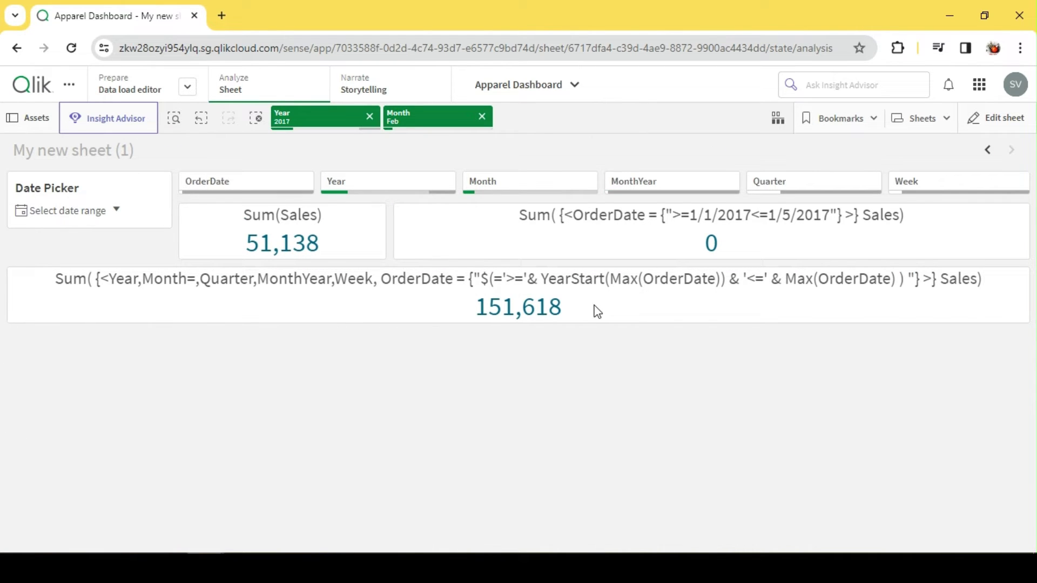
Clear the Month selection and check which dates the dynamic KPI's expression evaluates to, leaving it unedited and returning to the analysis view.
{"action": "left_click", "coordinate": [481, 120]}
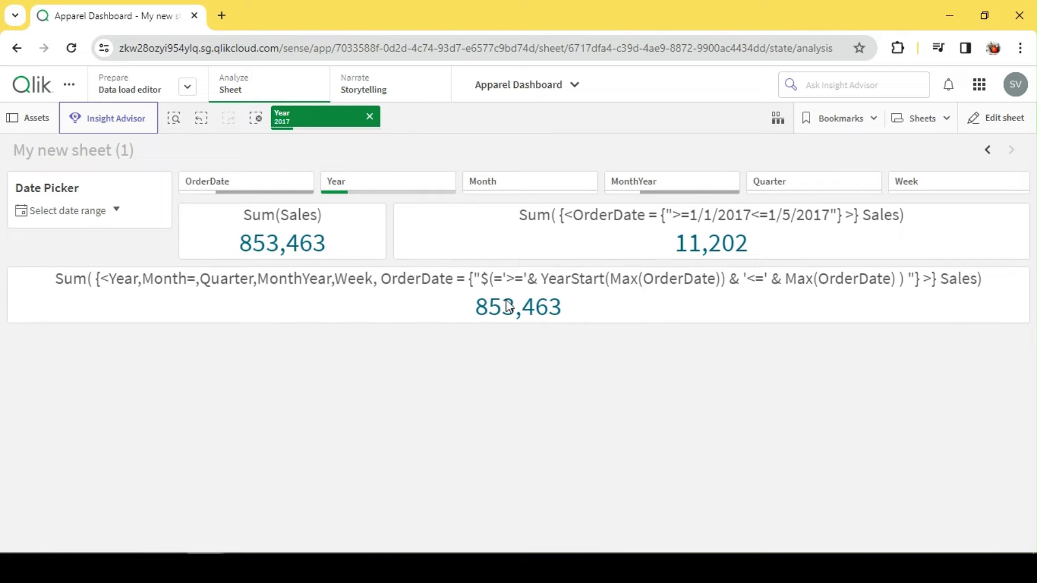
{"action": "left_click", "coordinate": [1006, 120]}
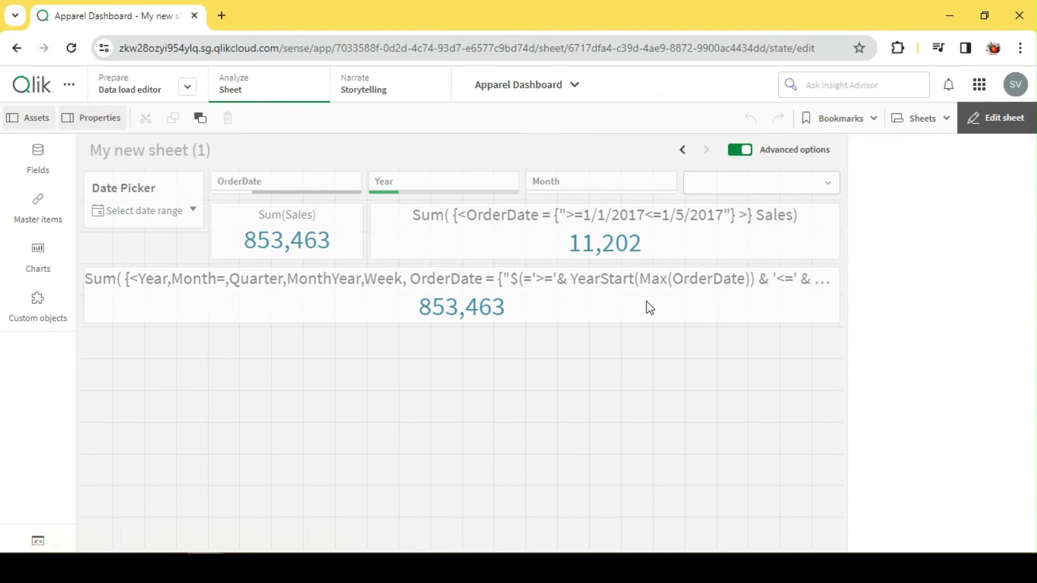
{"action": "left_click", "coordinate": [648, 306]}
{"action": "left_click", "coordinate": [991, 309]}
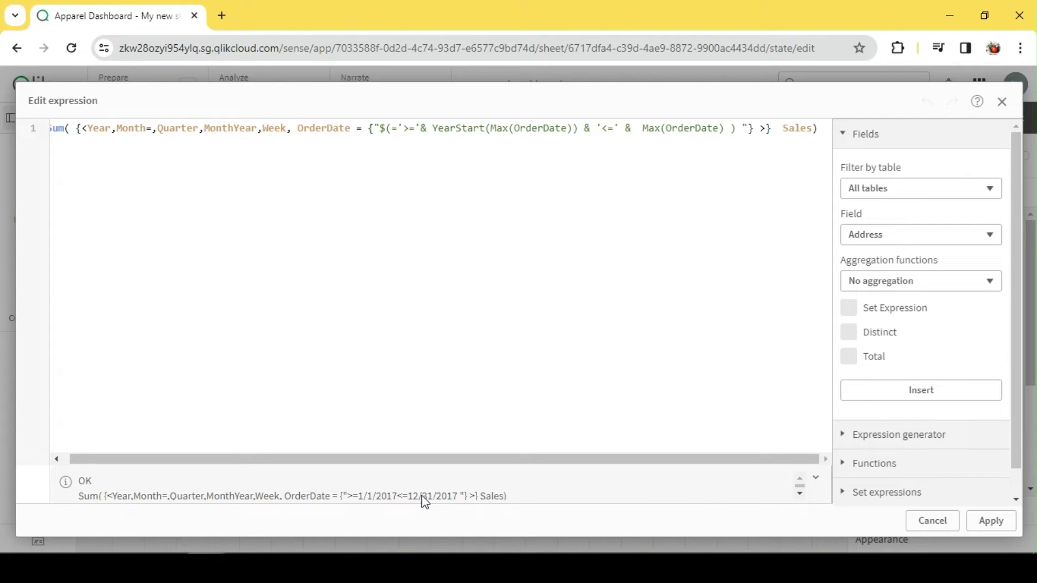
{"action": "left_click", "coordinate": [918, 520]}
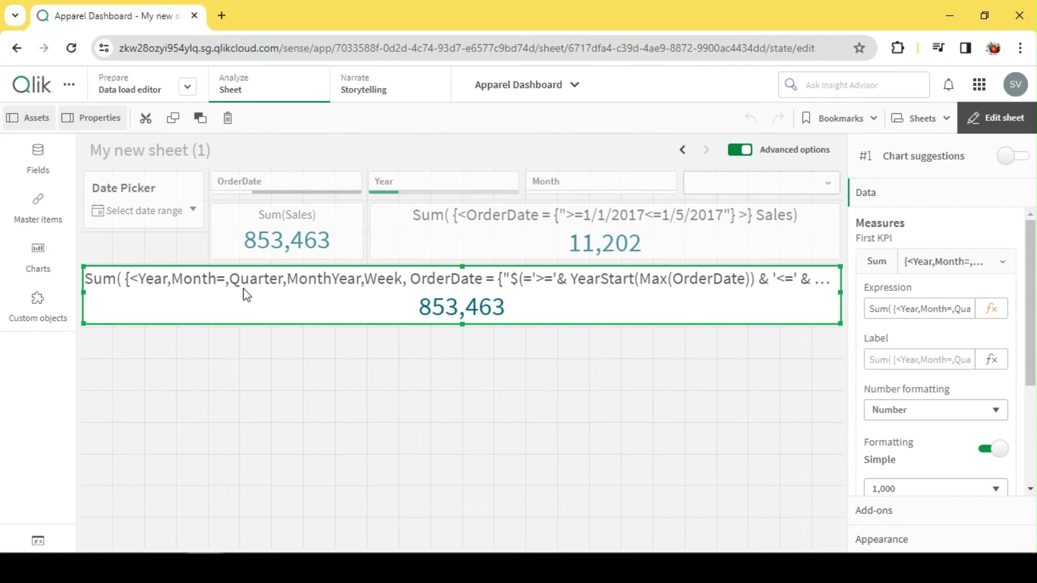
{"action": "left_click", "coordinate": [996, 118]}
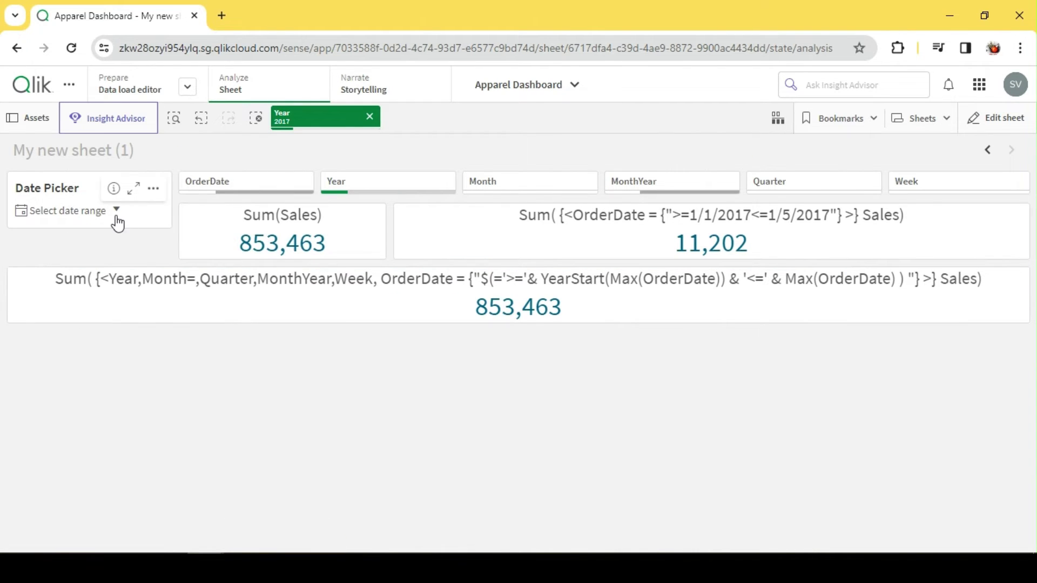
{"action": "left_click", "coordinate": [116, 212]}
{"action": "left_click", "coordinate": [375, 266]}
{"action": "double_click", "coordinate": [374, 266]}
{"action": "left_click", "coordinate": [342, 339]}
{"action": "left_click", "coordinate": [298, 356]}
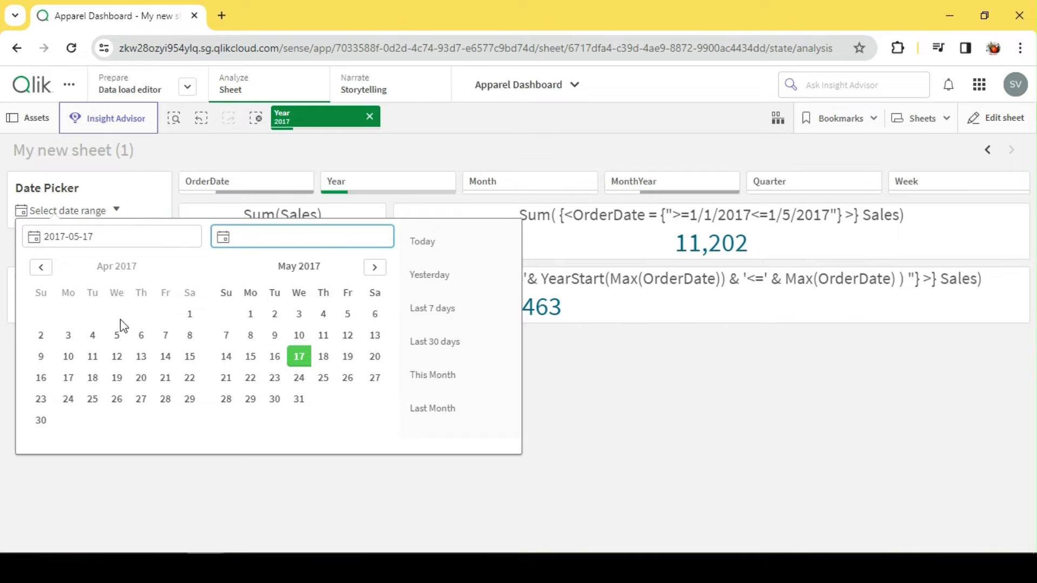
{"action": "left_click", "coordinate": [641, 432]}
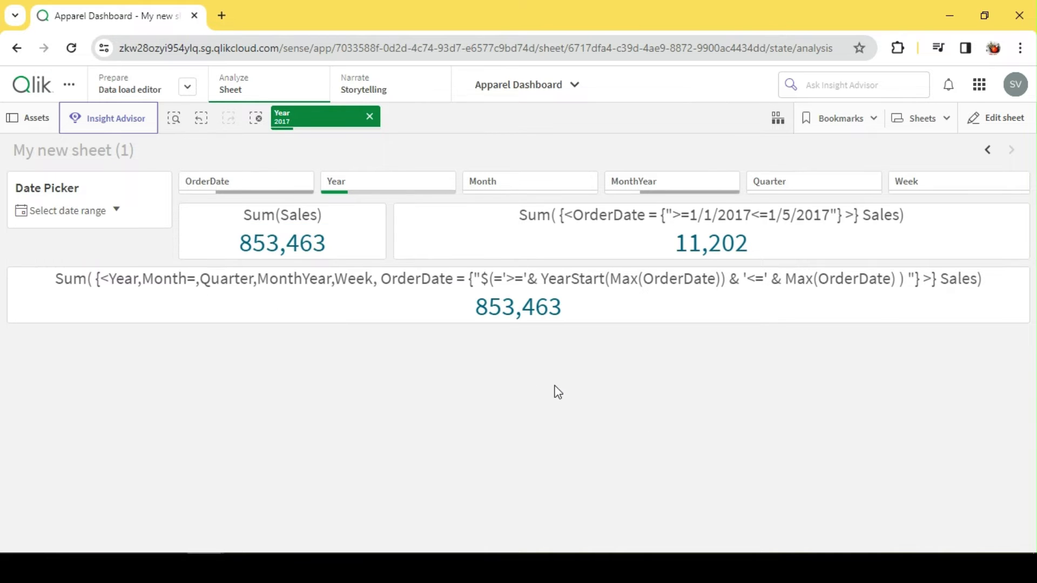
Filter OrderDate to the single day 2017-05-17 with the date picker.
{"action": "left_click", "coordinate": [112, 210]}
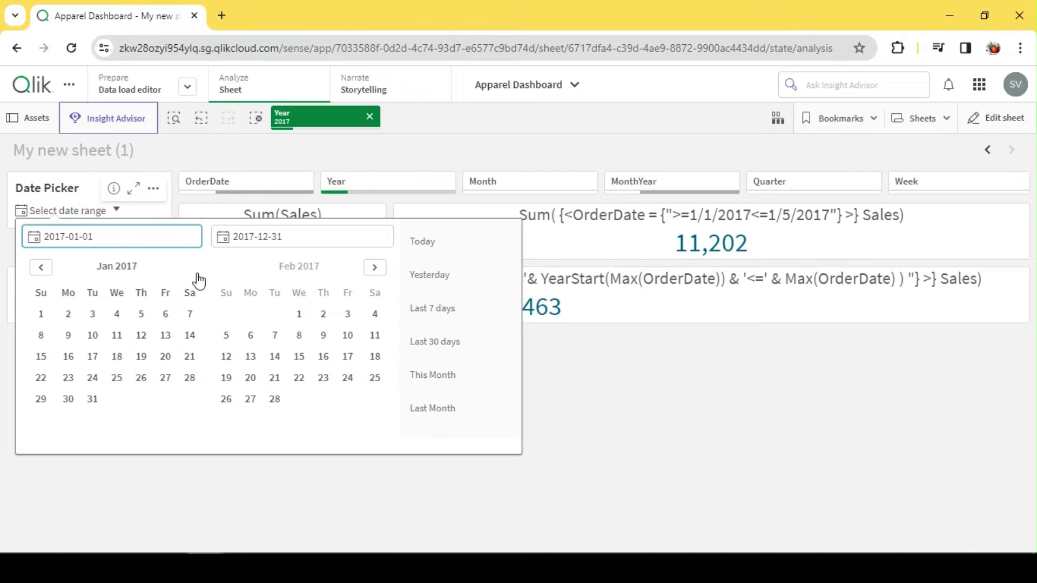
{"action": "left_click", "coordinate": [374, 267]}
{"action": "left_click", "coordinate": [374, 268]}
{"action": "left_click", "coordinate": [374, 267]}
{"action": "left_click", "coordinate": [374, 268]}
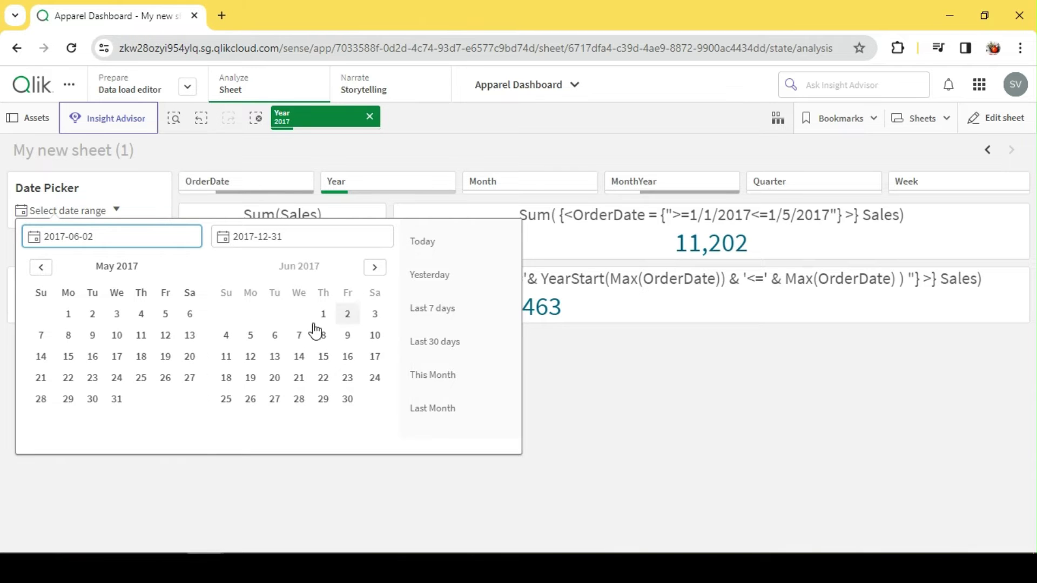
{"action": "left_click", "coordinate": [116, 357]}
{"action": "left_click", "coordinate": [117, 357]}
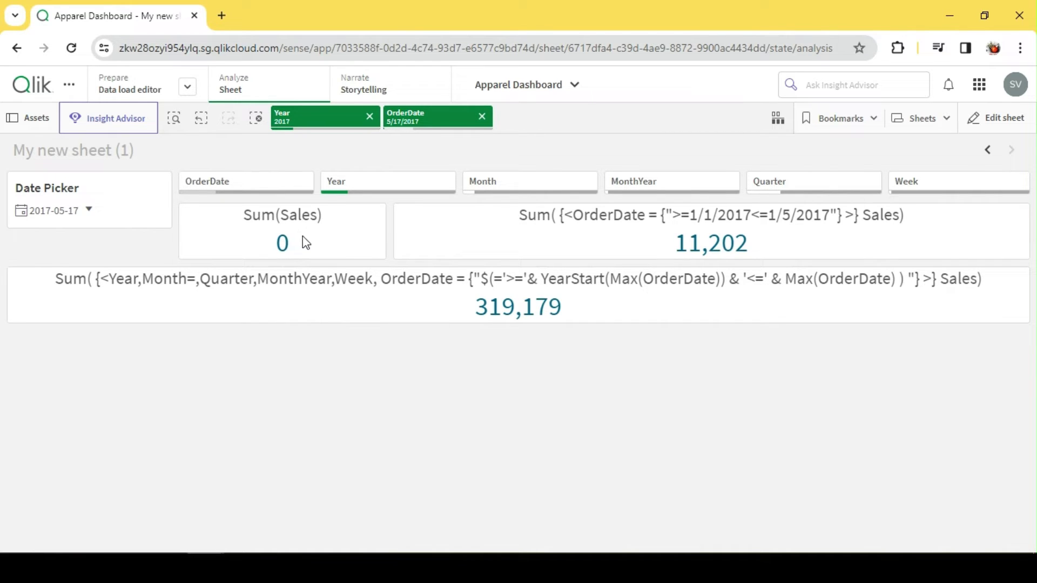
Open the sheet for editing and check which date range the dynamic KPI's expression evaluates to, leaving the expression unedited.
{"action": "left_click", "coordinate": [998, 123]}
{"action": "left_click", "coordinate": [576, 319]}
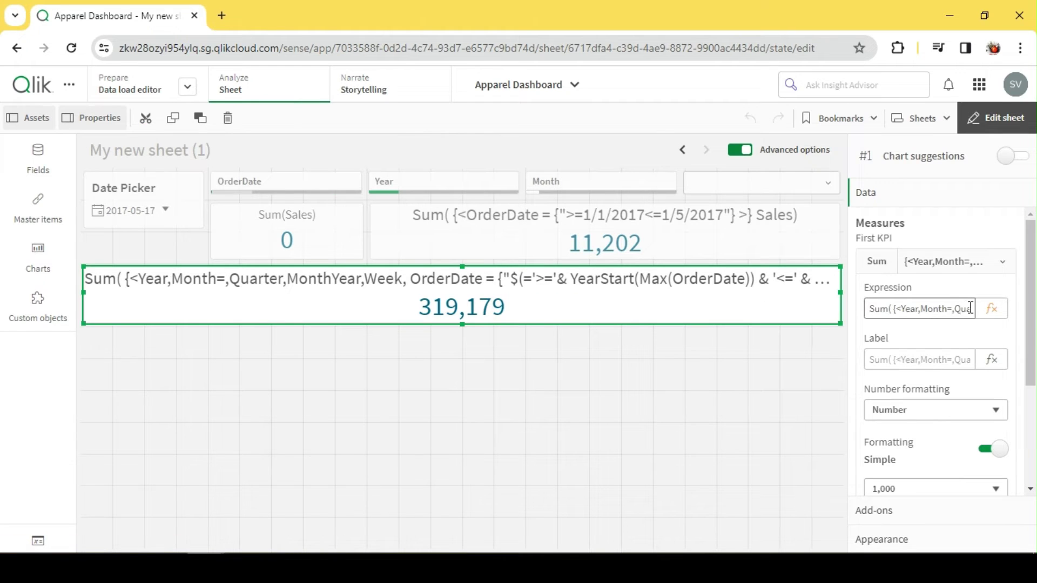
{"action": "left_click", "coordinate": [991, 308]}
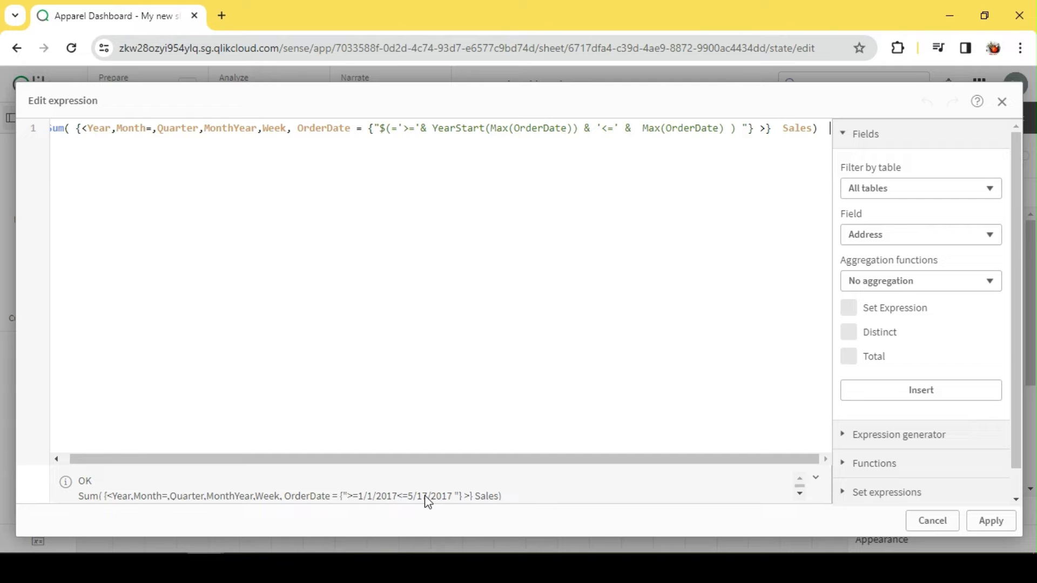
{"action": "left_click", "coordinate": [978, 522]}
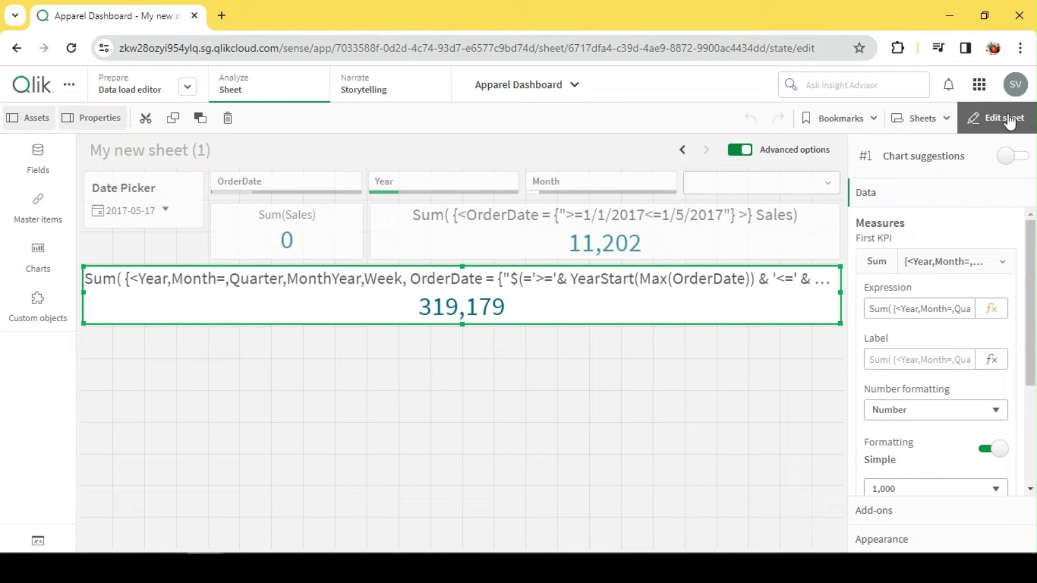
Duplicate the dynamic year-to-date KPI in the empty area below it.
{"action": "left_click", "coordinate": [571, 338]}
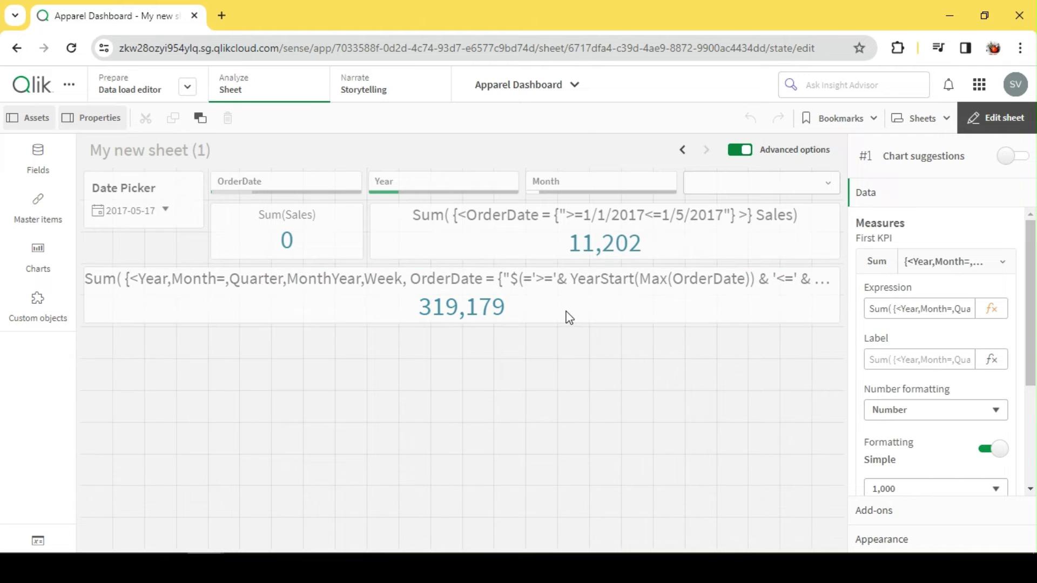
{"action": "left_click", "coordinate": [569, 319]}
{"action": "left_click", "coordinate": [462, 350]}
{"action": "key", "text": "ctrl+v"}
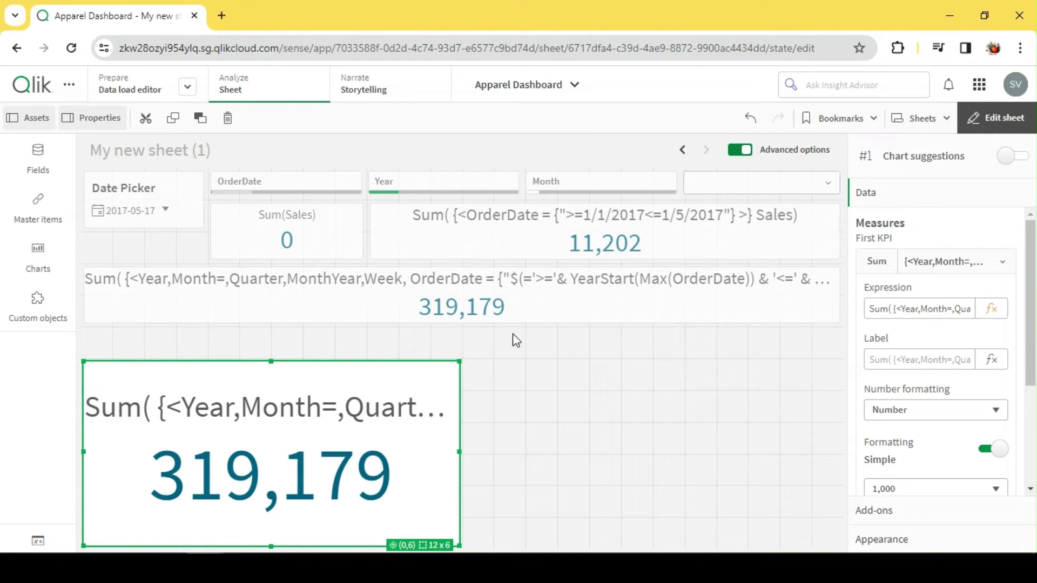
Narrow the original dynamic KPI to less than half the sheet width and fit the copy into the space beside it.
{"action": "left_click", "coordinate": [532, 311]}
{"action": "left_click_drag", "start_coordinate": [837, 298], "coordinate": [397, 296]}
{"action": "left_click", "coordinate": [357, 452]}
{"action": "left_click_drag", "start_coordinate": [347, 451], "coordinate": [402, 320]}
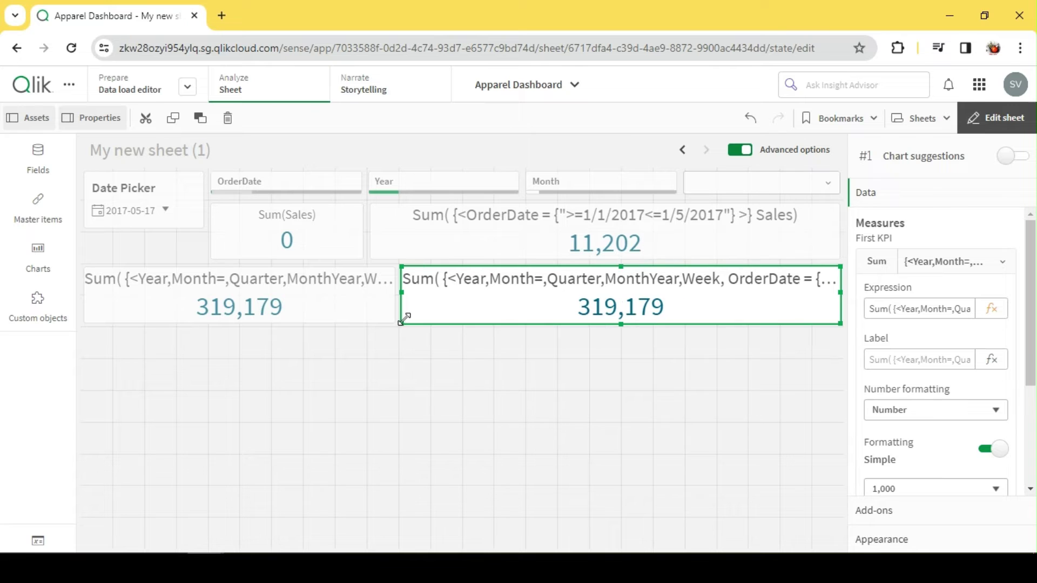
Review the app's variable definitions and break the copied KPI's expression onto a second line before OrderDate.
{"action": "left_click", "coordinate": [38, 541]}
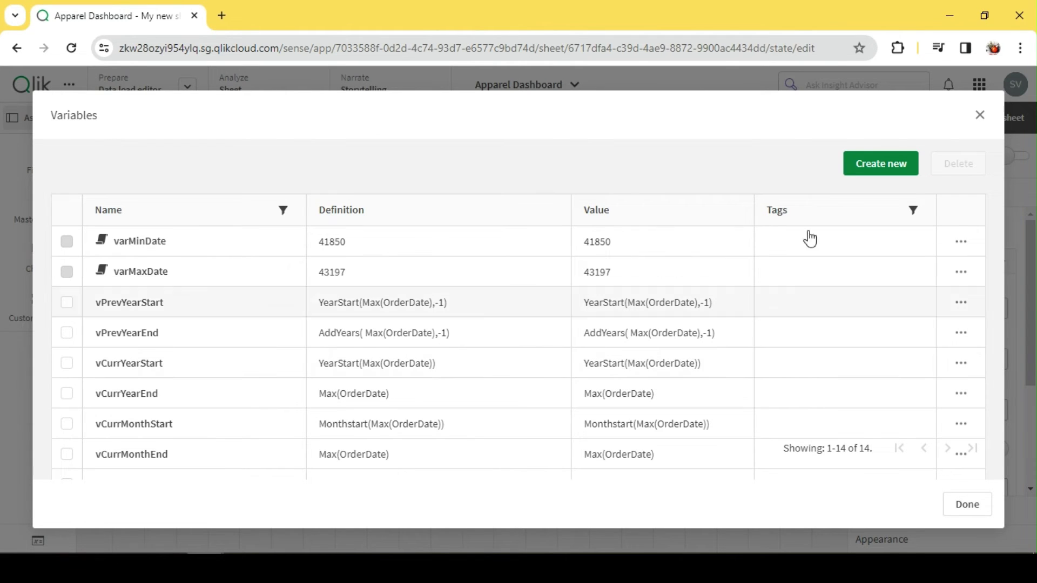
{"action": "left_click", "coordinate": [981, 115]}
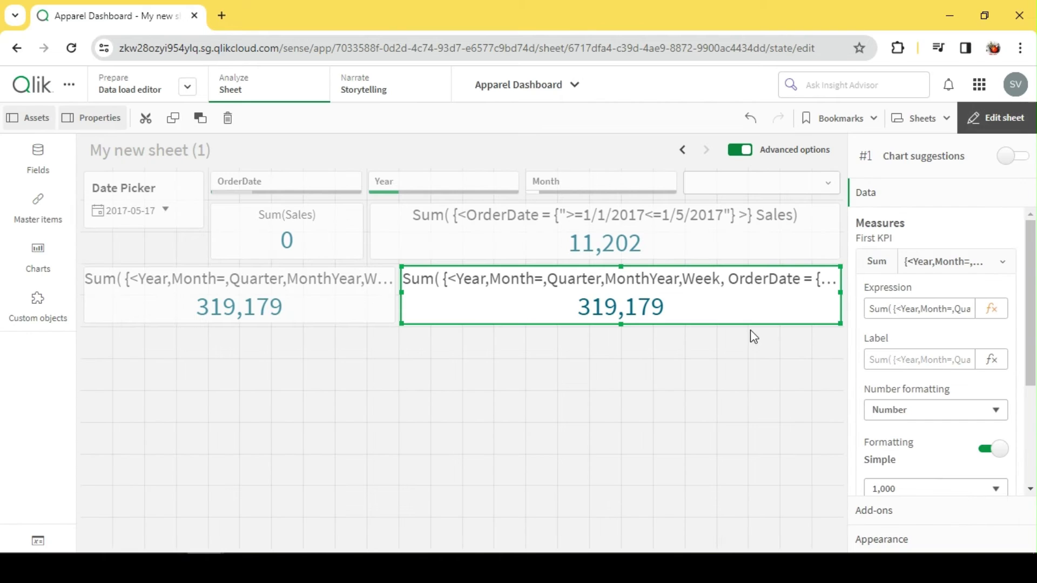
{"action": "left_click", "coordinate": [991, 308]}
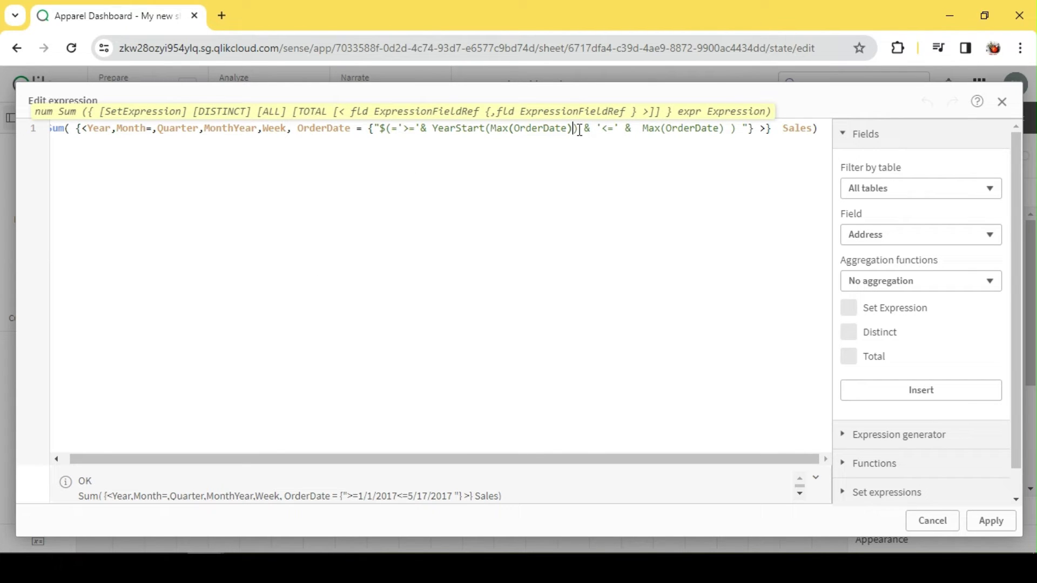
{"action": "left_click_drag", "start_coordinate": [576, 129], "coordinate": [440, 127]}
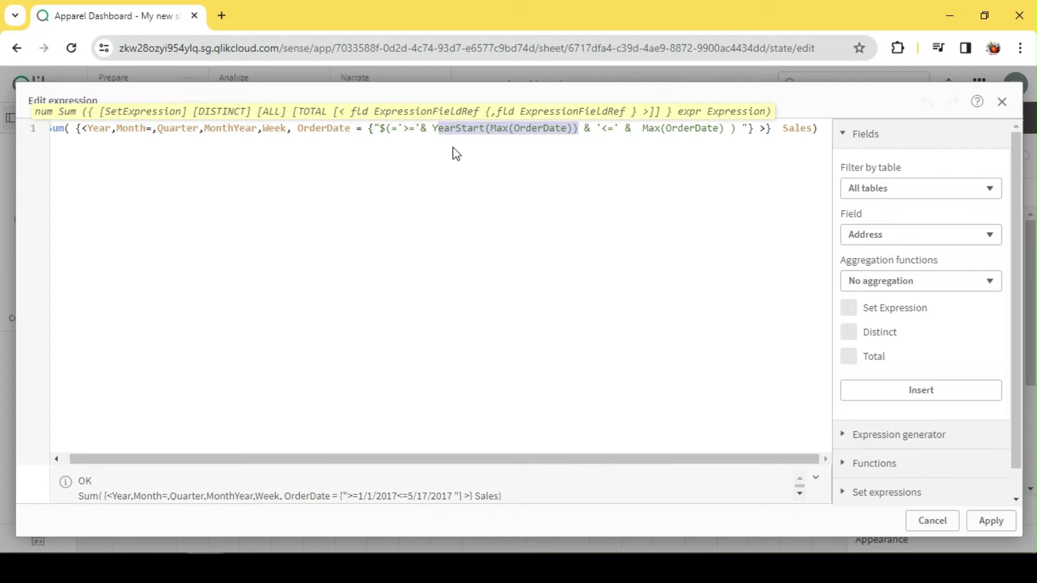
{"action": "left_click", "coordinate": [392, 155]}
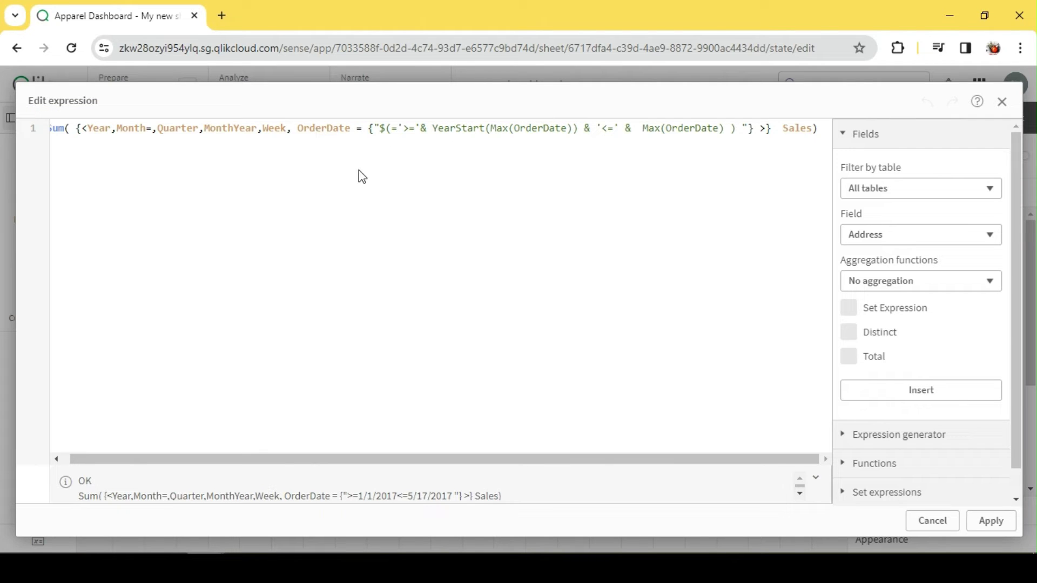
{"action": "key", "text": "Return"}
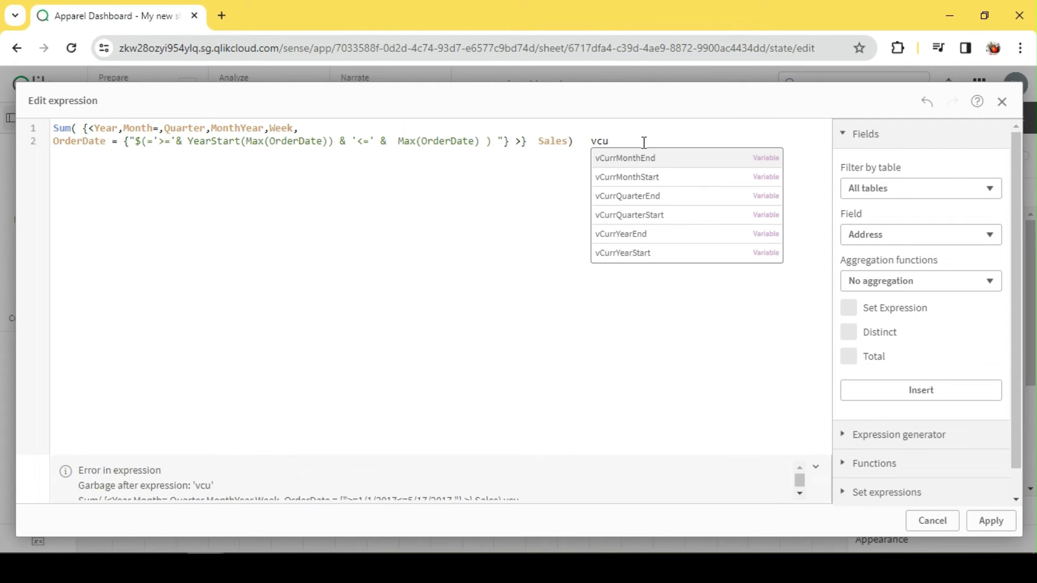
Insert the variable names vCurrYearStart and vCurrYearEnd after the end of the copied KPI's expression.
{"action": "left_click", "coordinate": [650, 252]}
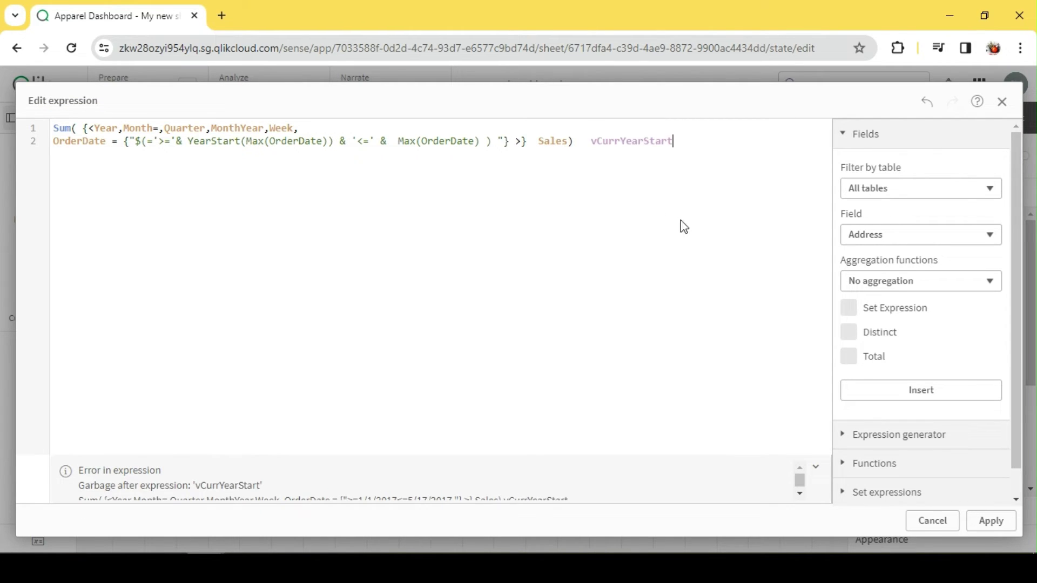
{"action": "type", "text": "vcu"}
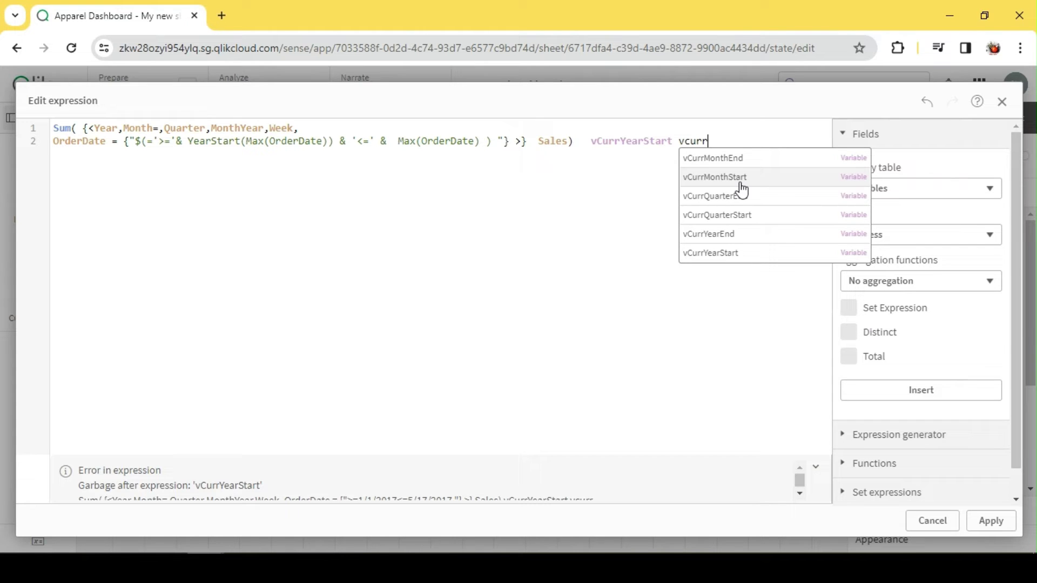
{"action": "type", "text": "rr"}
{"action": "left_click", "coordinate": [727, 235]}
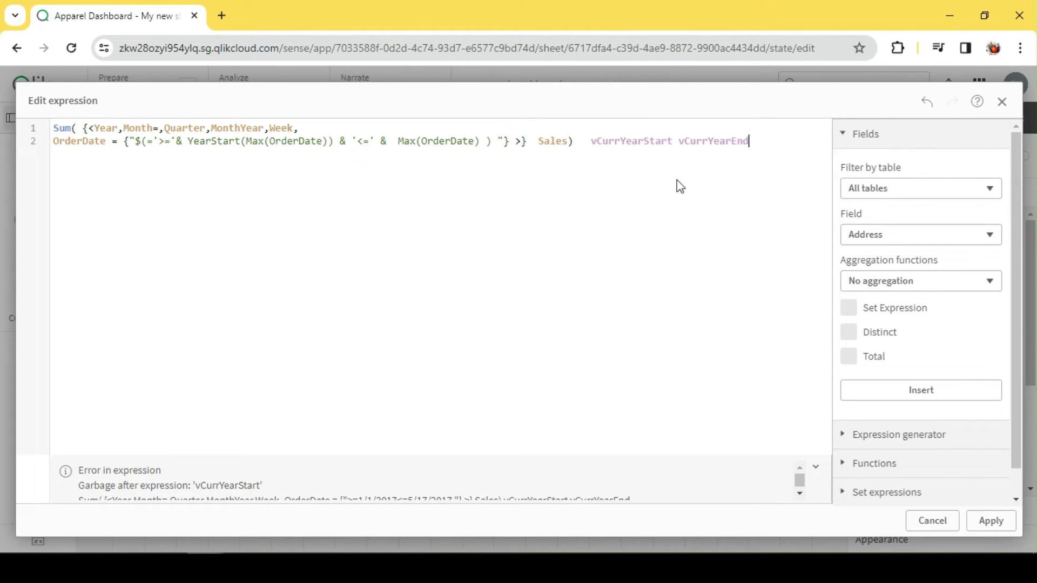
Replace YearStart(Max(OrderDate)) with $(vCurrYearStart), moving the variable name from the end of the expression.
{"action": "double_click", "coordinate": [628, 144]}
{"action": "key", "text": "ctrl+c"}
{"action": "key", "text": "BackSpace"}
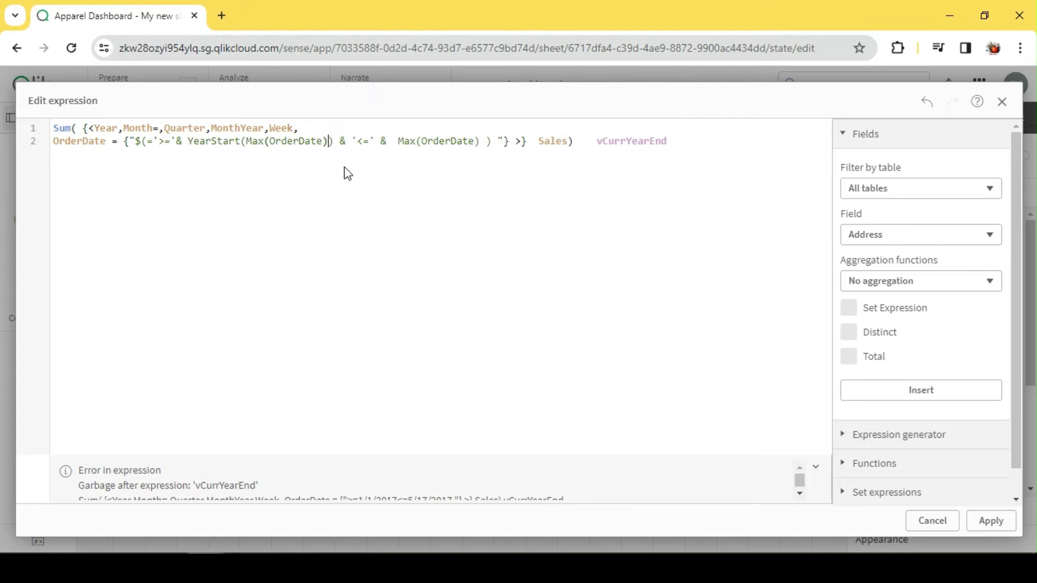
{"action": "key", "text": "Delete"}
{"action": "key", "text": "BackSpace"}
{"action": "key", "text": "BackSpace"}
{"action": "key", "text": "BackSpace"}
{"action": "key", "text": "BackSpace"}
{"action": "key", "text": "BackSpace"}
{"action": "key", "text": "BackSpace"}
{"action": "key", "text": "BackSpace"}
{"action": "key", "text": "BackSpace"}
{"action": "key", "text": "BackSpace"}
{"action": "key", "text": "BackSpace"}
{"action": "key", "text": "BackSpace"}
{"action": "key", "text": "BackSpace"}
{"action": "key", "text": "BackSpace"}
{"action": "key", "text": "BackSpace"}
{"action": "key", "text": "BackSpace"}
{"action": "key", "text": "BackSpace"}
{"action": "key", "text": "BackSpace"}
{"action": "key", "text": "BackSpace"}
{"action": "key", "text": "BackSpace"}
{"action": "key", "text": "BackSpace"}
{"action": "key", "text": "BackSpace"}
{"action": "key", "text": "BackSpace"}
{"action": "key", "text": "BackSpace"}
{"action": "key", "text": "BackSpace"}
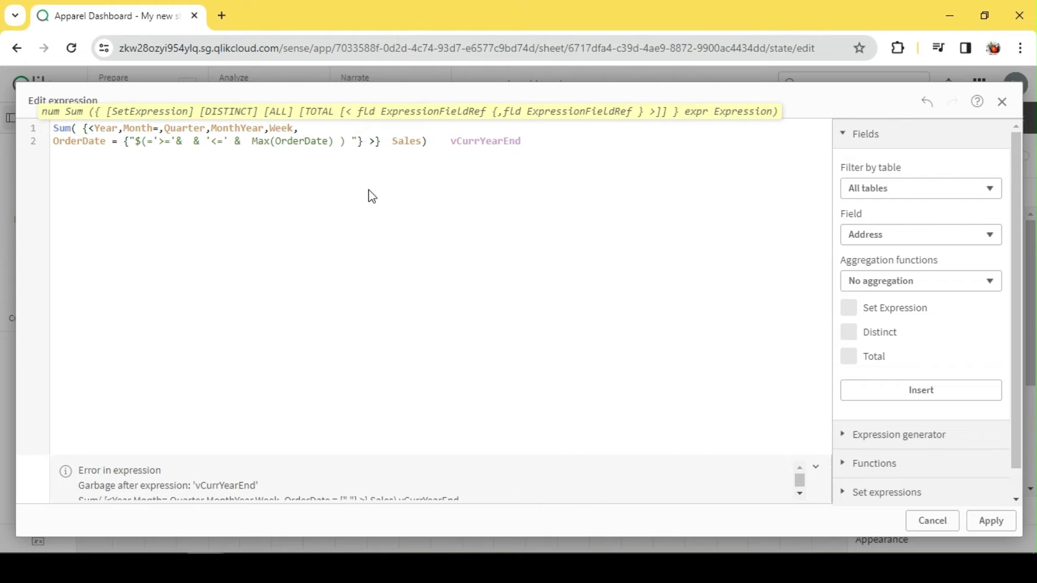
{"action": "type", "text": "$()"}
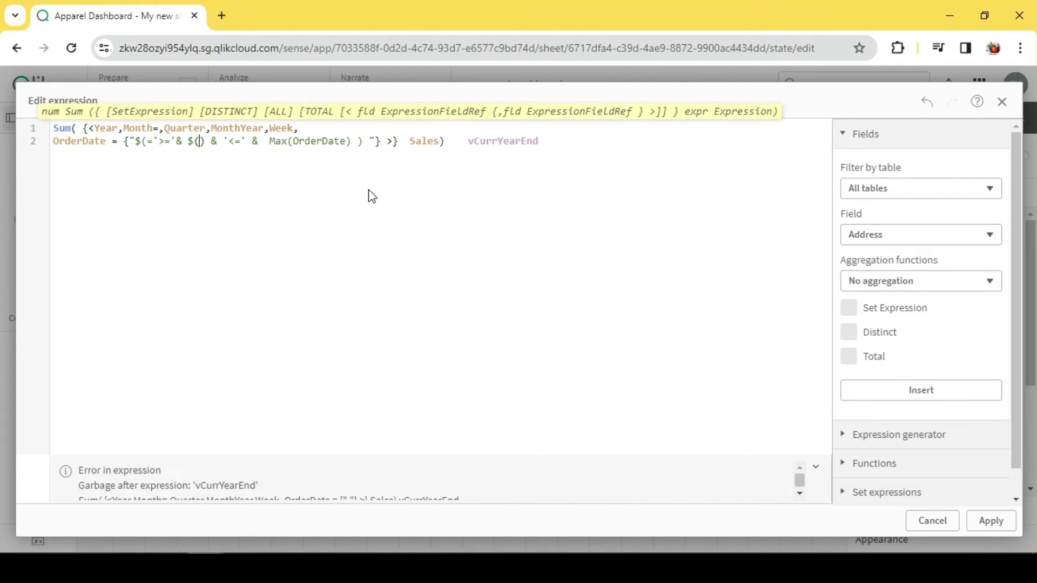
{"action": "key", "text": "ctrl+v"}
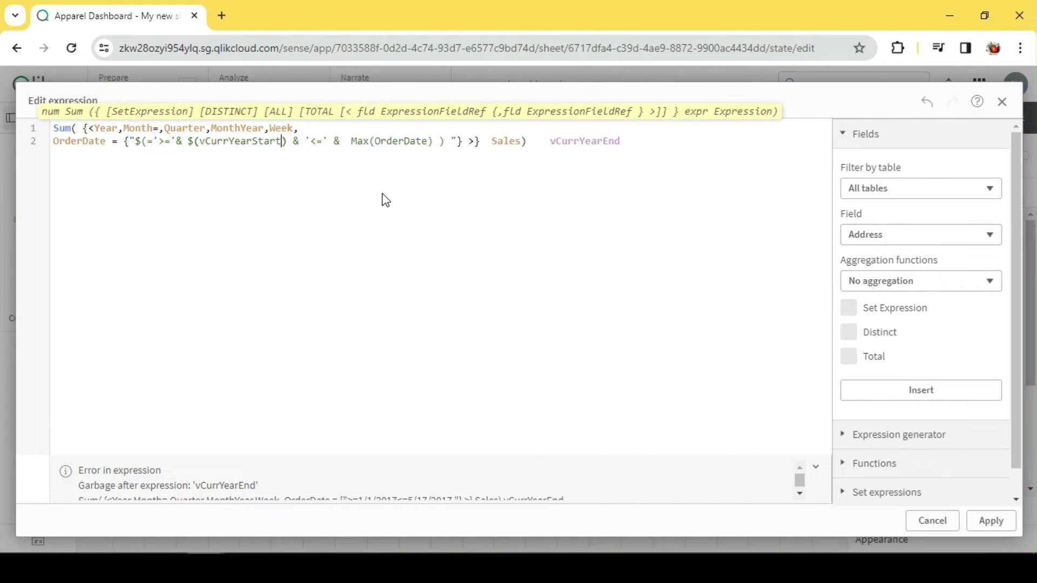
Replace the upper limit Max(OrderDate) with $(vCurrYearEnd), moving the variable name from the end of the expression.
{"action": "double_click", "coordinate": [599, 139]}
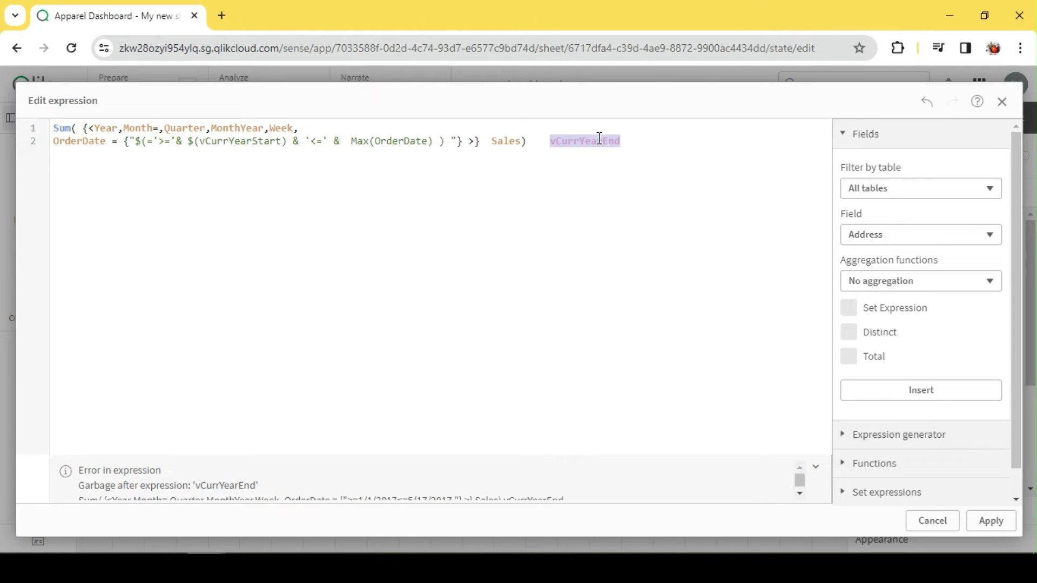
{"action": "key", "text": "ctrl+x"}
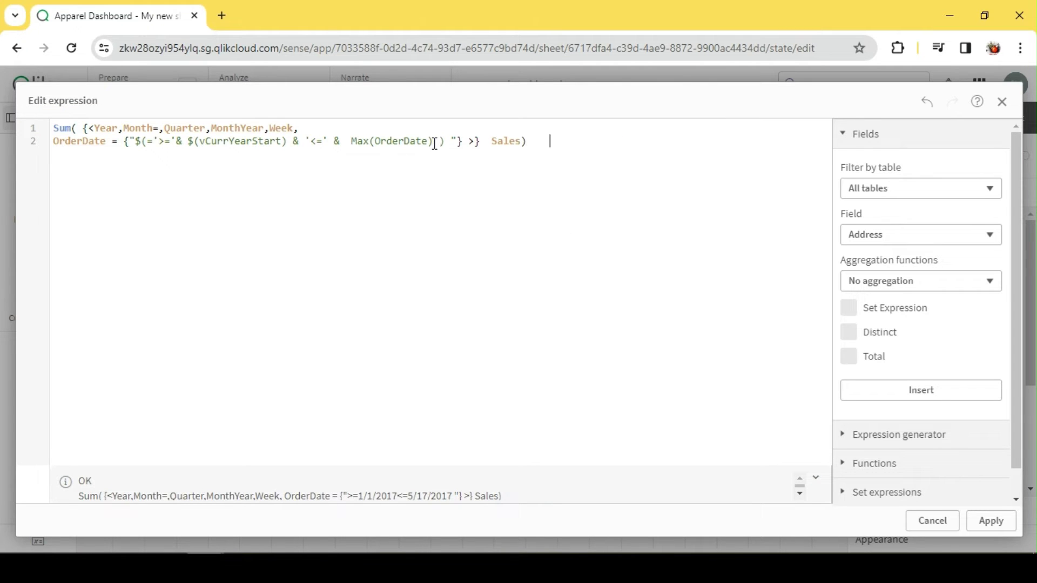
{"action": "left_click", "coordinate": [436, 140]}
{"action": "key", "text": "BackSpace"}
{"action": "key", "text": "BackSpace"}
{"action": "key", "text": "BackSpace"}
{"action": "key", "text": "BackSpace"}
{"action": "key", "text": "BackSpace"}
{"action": "key", "text": "BackSpace"}
{"action": "key", "text": "BackSpace"}
{"action": "key", "text": "BackSpace"}
{"action": "key", "text": "BackSpace"}
{"action": "key", "text": "BackSpace"}
{"action": "key", "text": "BackSpace"}
{"action": "key", "text": "BackSpace"}
{"action": "key", "text": "BackSpace"}
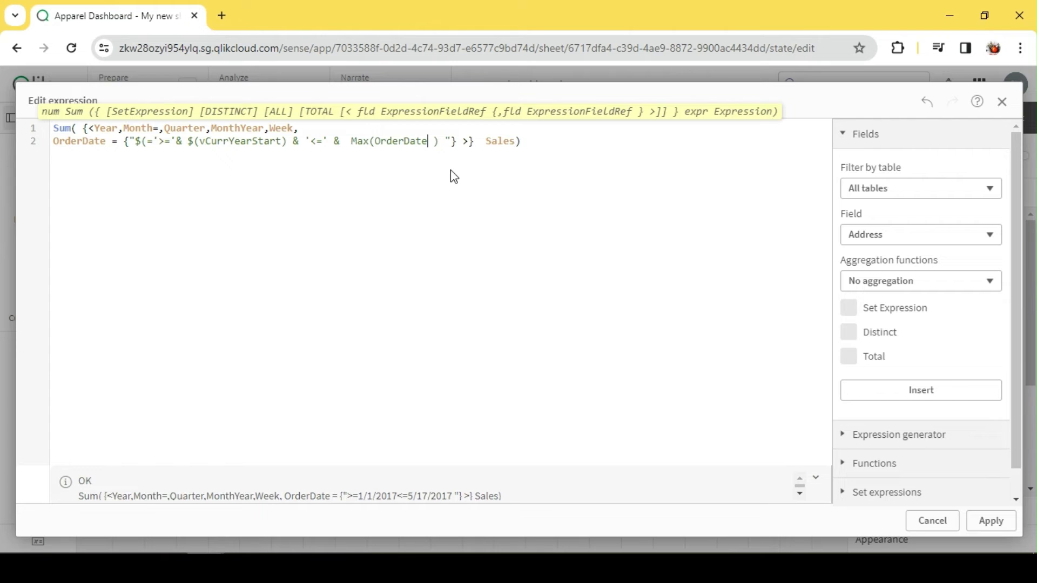
{"action": "key", "text": "BackSpace"}
{"action": "type", "text": "$()"}
{"action": "key", "text": "ctrl+v"}
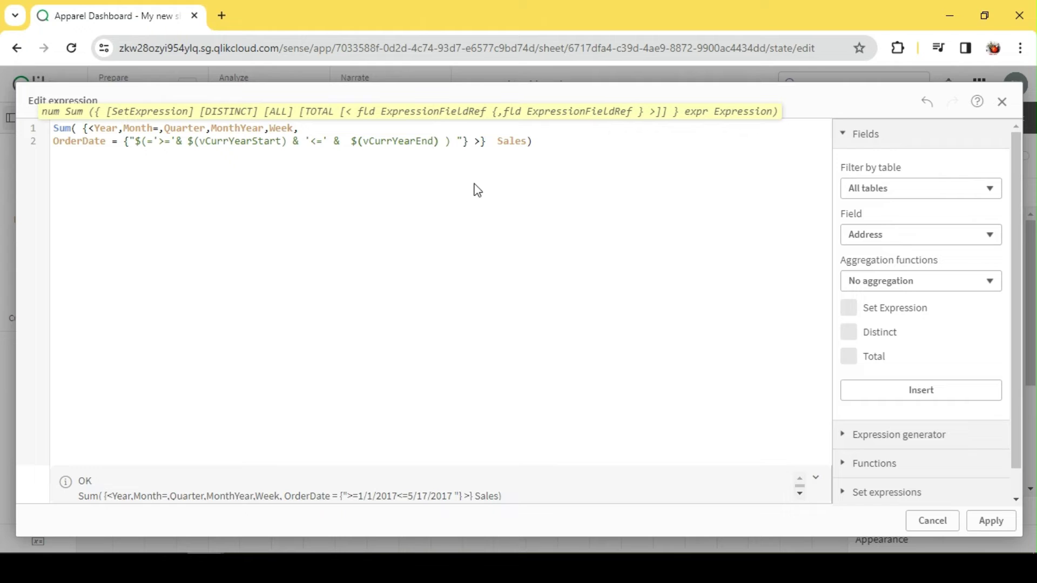
{"action": "left_click", "coordinate": [456, 215]}
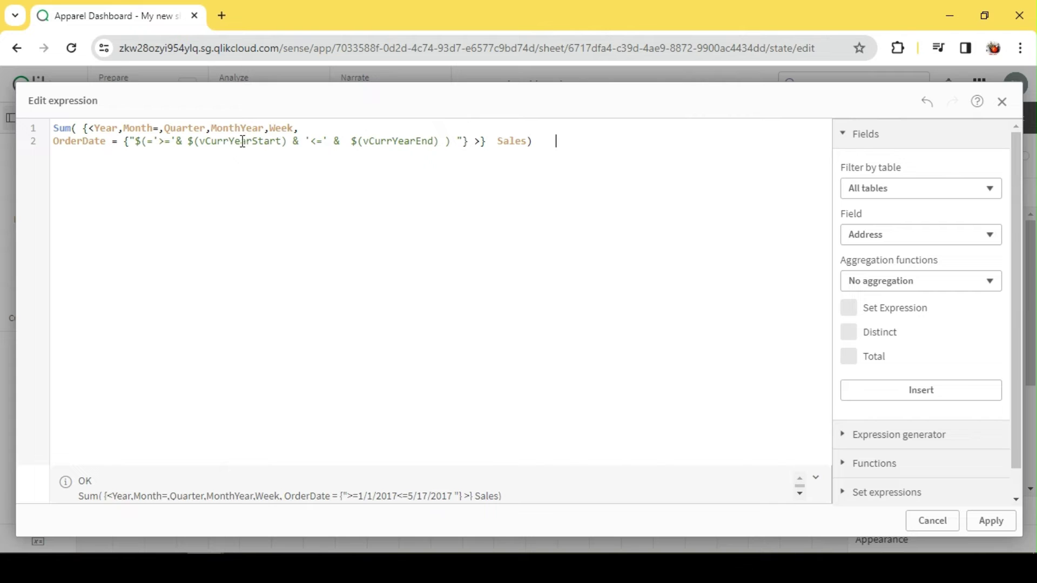
Review the $(vCurrYearStart) and $(vCurrYearEnd) references in the set modifier and apply the expression to the copied KPI.
{"action": "left_click_drag", "start_coordinate": [190, 142], "coordinate": [277, 145]}
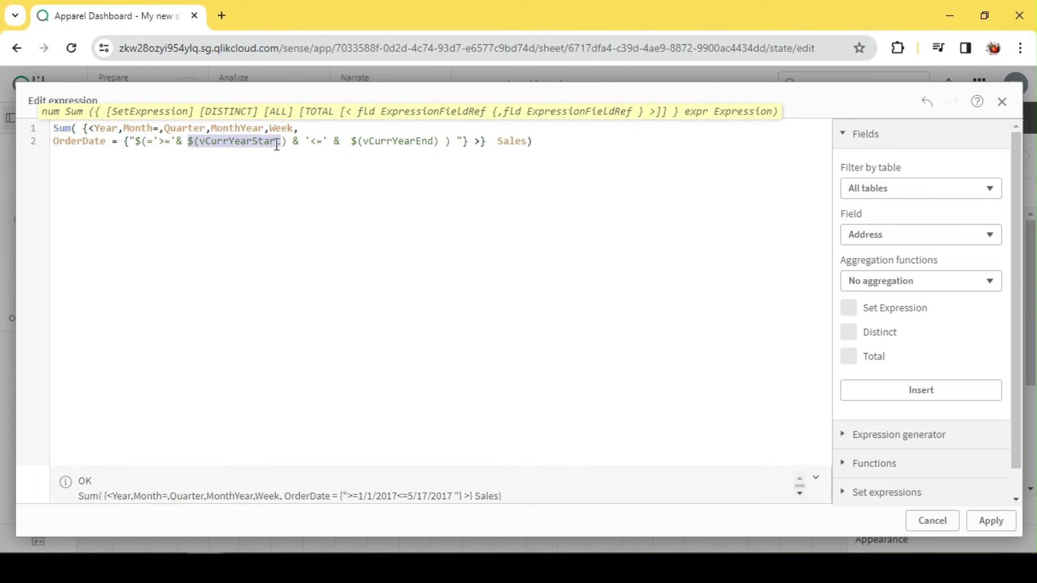
{"action": "left_click", "coordinate": [133, 142]}
{"action": "left_click_drag", "start_coordinate": [350, 140], "coordinate": [443, 143]}
{"action": "left_click", "coordinate": [555, 141]}
{"action": "left_click", "coordinate": [392, 141]}
{"action": "left_click", "coordinate": [992, 522]}
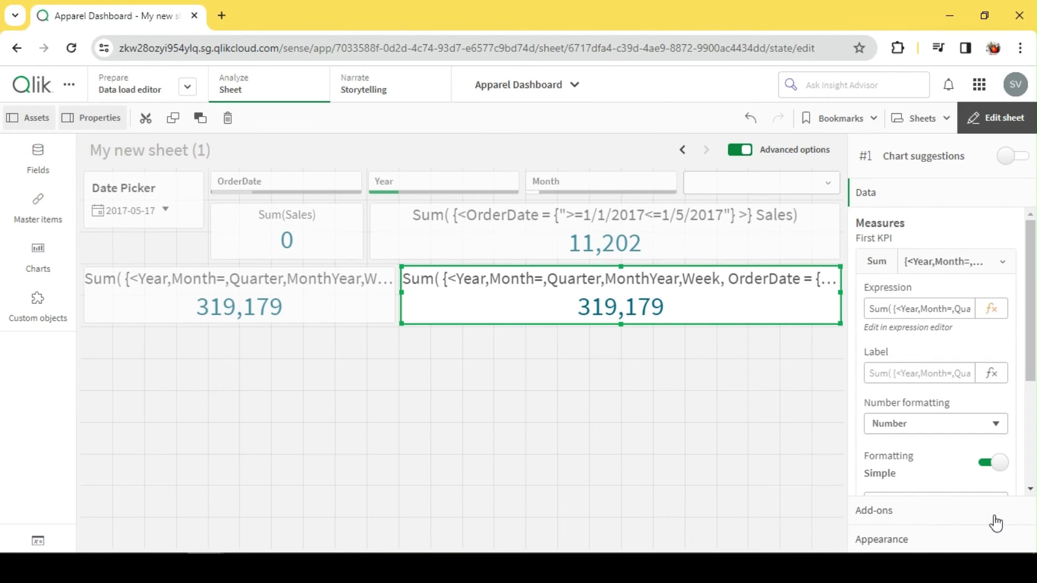
Check the definitions of the current-year variables and return to the analysis view to compare both KPIs.
{"action": "left_click", "coordinate": [38, 541]}
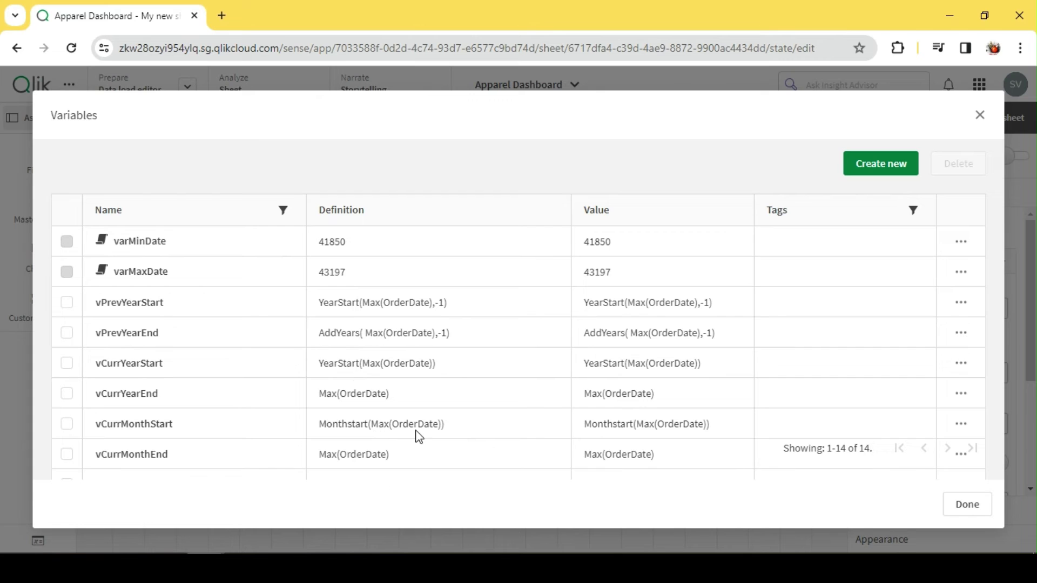
{"action": "left_click", "coordinate": [988, 510]}
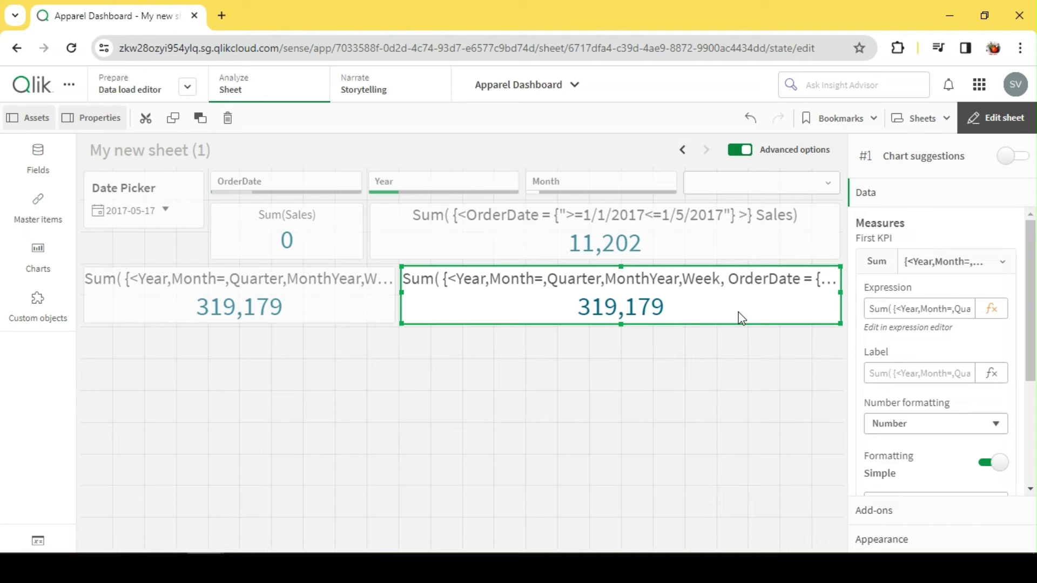
{"action": "left_click", "coordinate": [1010, 126]}
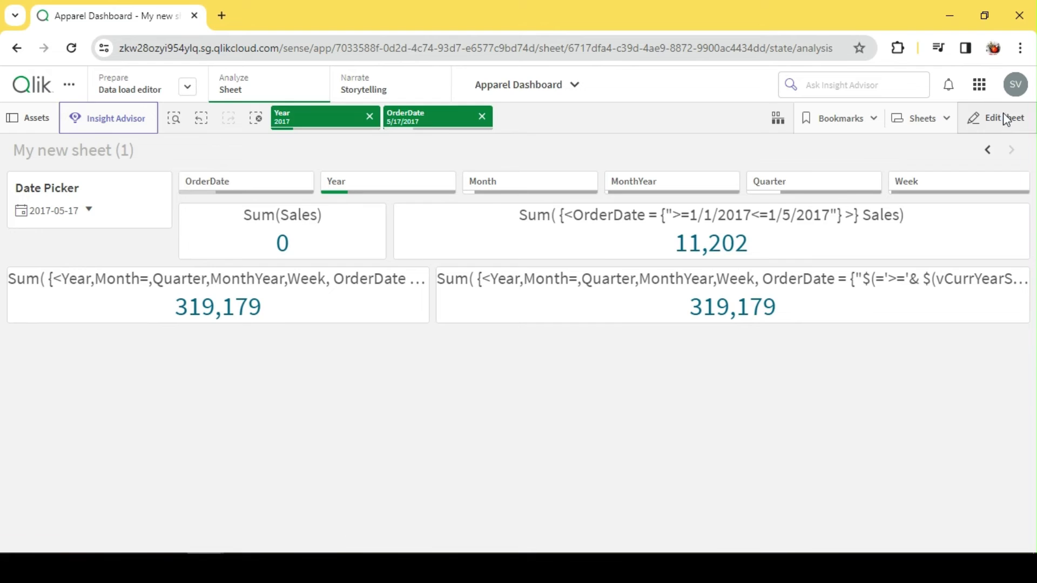
Narrow the YearStart(Max(OrderDate)) KPI, widen the vCurrYearStart KPI beside it, and check the layout in analysis view before resuming editing.
{"action": "left_click", "coordinate": [1005, 119]}
{"action": "left_click", "coordinate": [392, 307]}
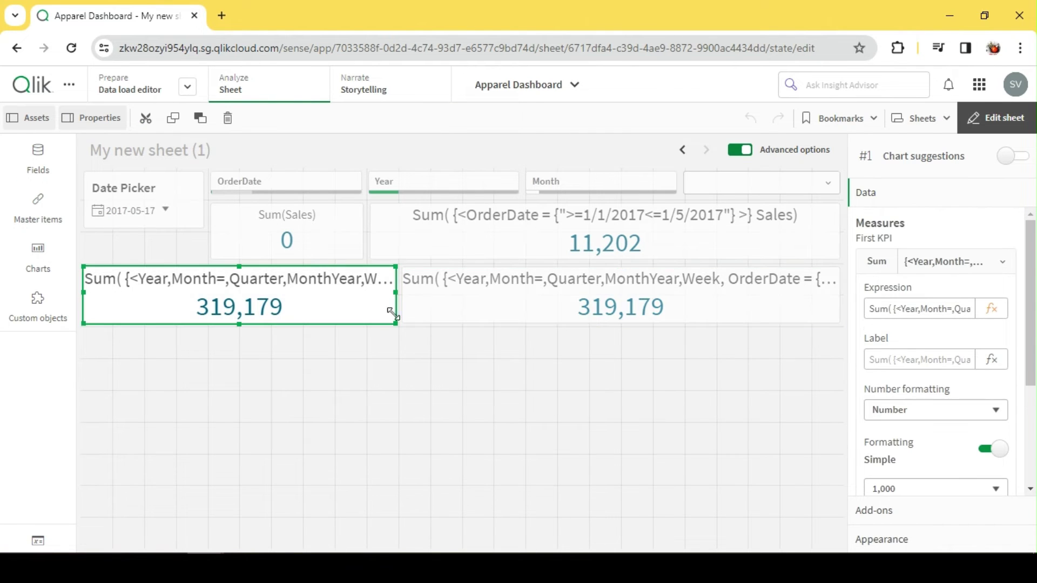
{"action": "left_click_drag", "start_coordinate": [396, 296], "coordinate": [301, 292]}
{"action": "left_click", "coordinate": [445, 305]}
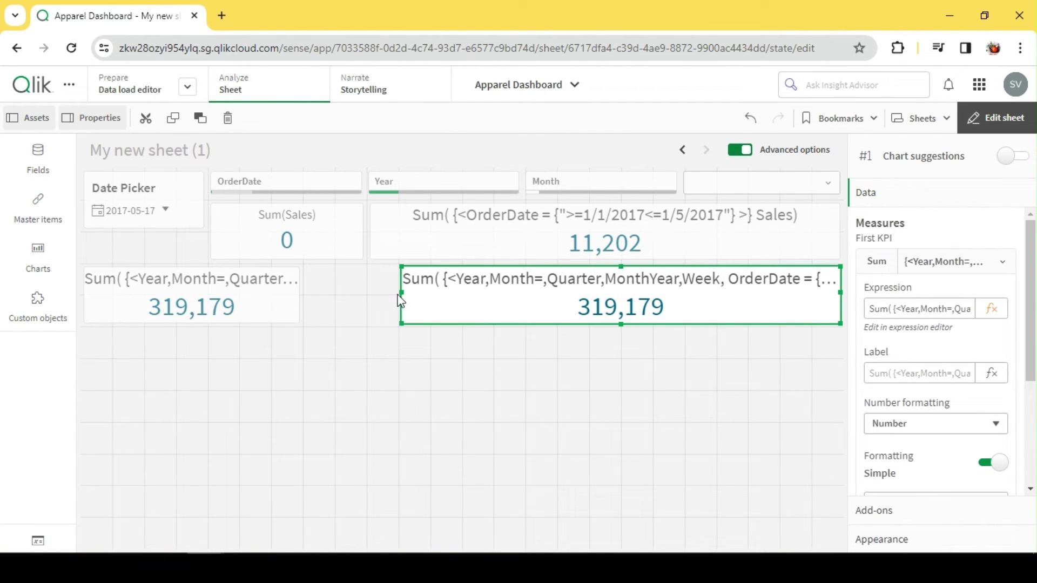
{"action": "left_click_drag", "start_coordinate": [401, 292], "coordinate": [306, 292]}
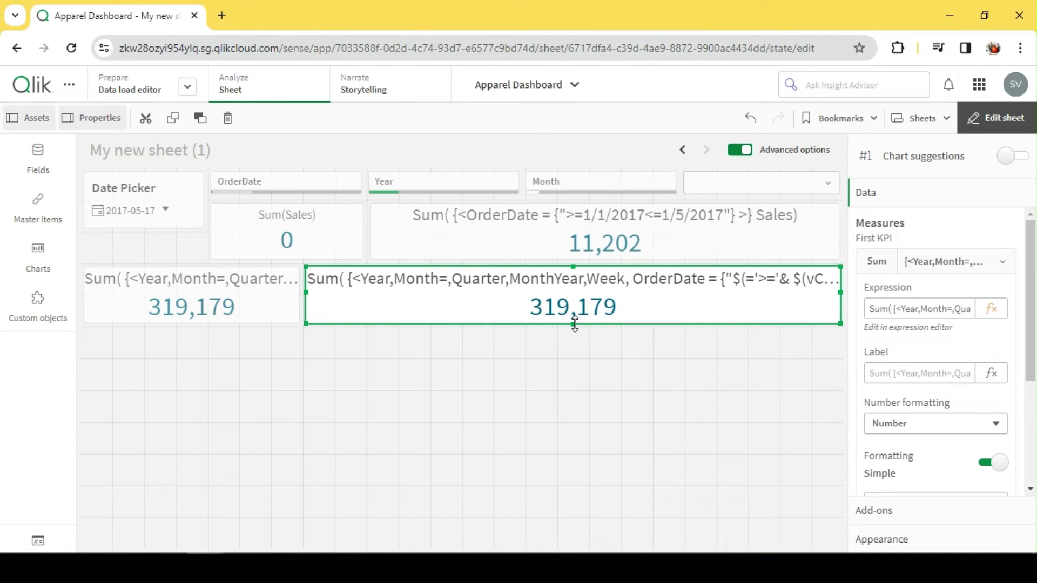
{"action": "left_click", "coordinate": [997, 118]}
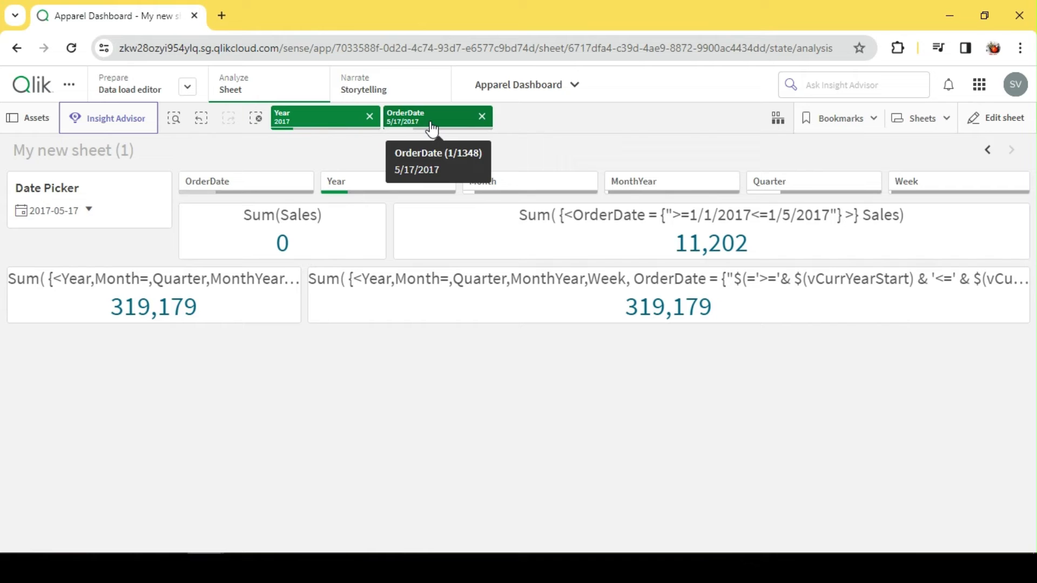
{"action": "left_click", "coordinate": [982, 130]}
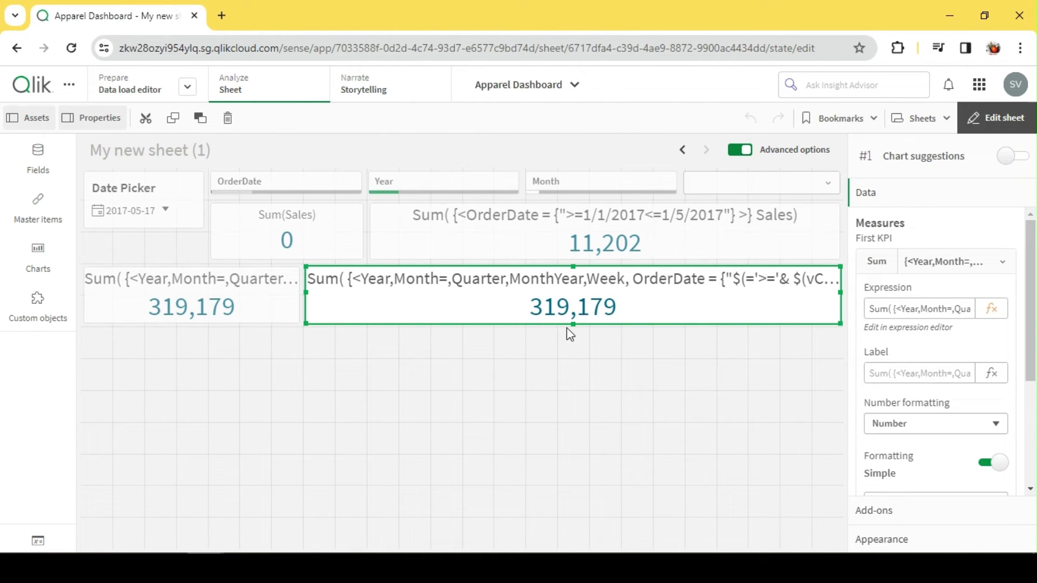
{"action": "left_click", "coordinate": [555, 348]}
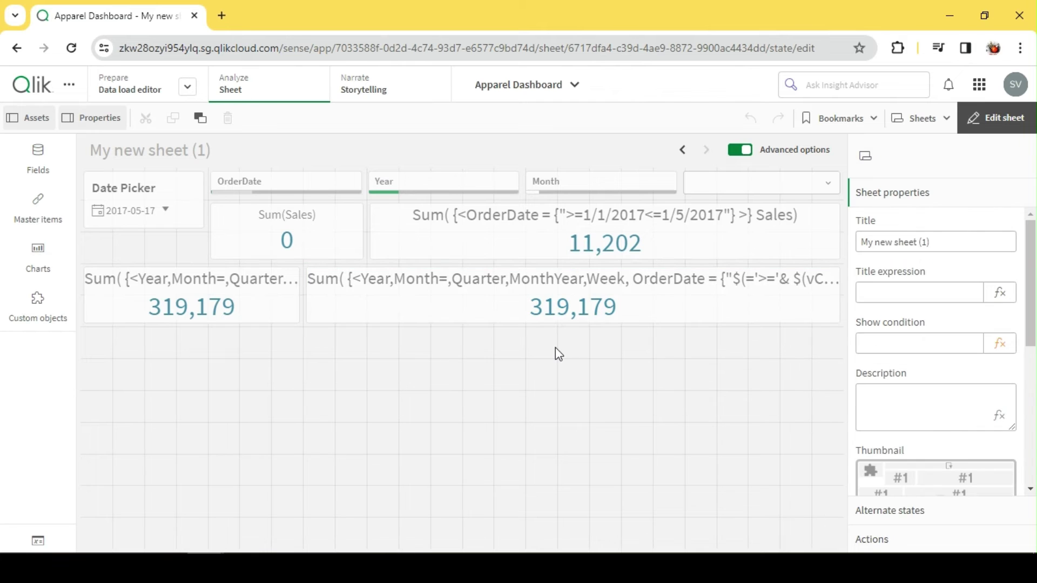
{"action": "key", "text": "ctrl+v"}
{"action": "left_click_drag", "start_coordinate": [459, 361], "coordinate": [835, 304]}
{"action": "left_click_drag", "start_coordinate": [462, 547], "coordinate": [540, 369]}
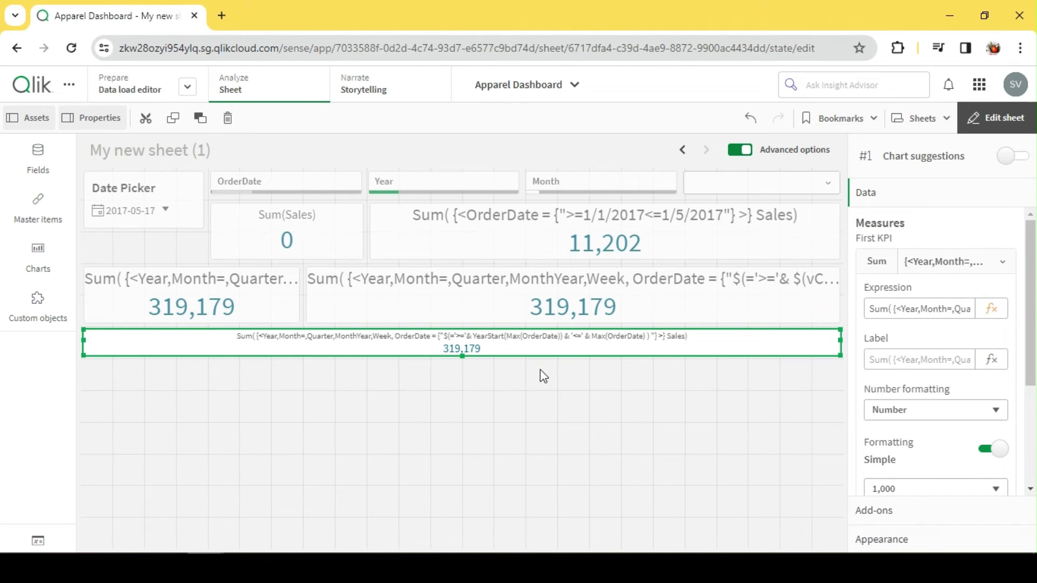
{"action": "left_click", "coordinate": [991, 309]}
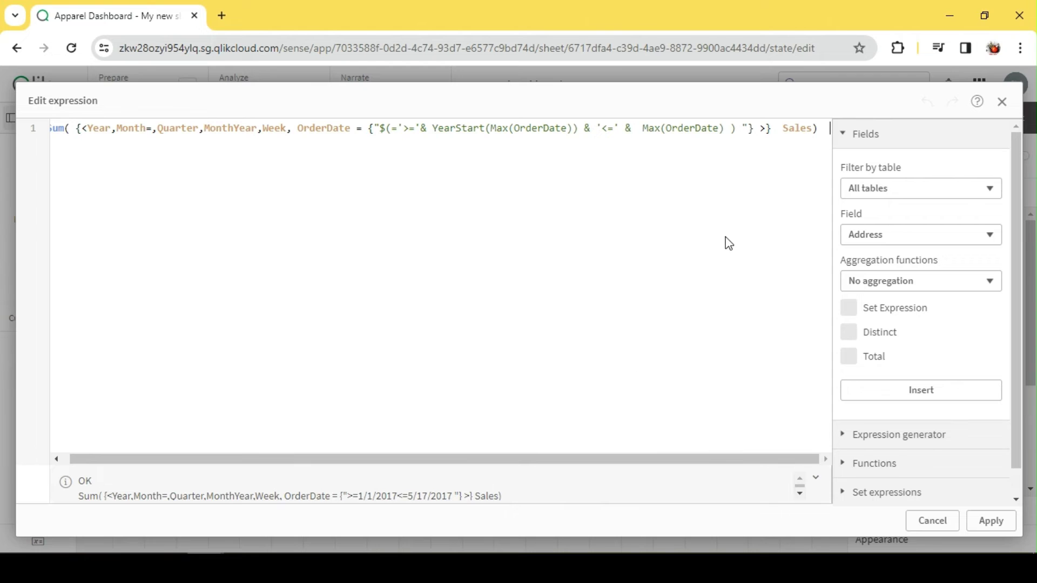
{"action": "left_click", "coordinate": [301, 130]}
{"action": "key", "text": "Return"}
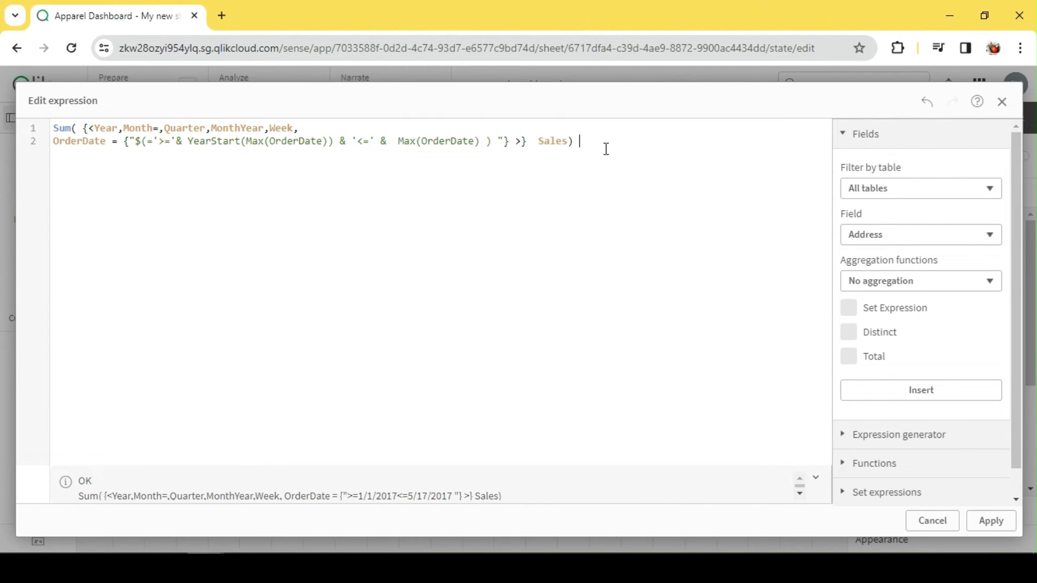
{"action": "left_click", "coordinate": [940, 525]}
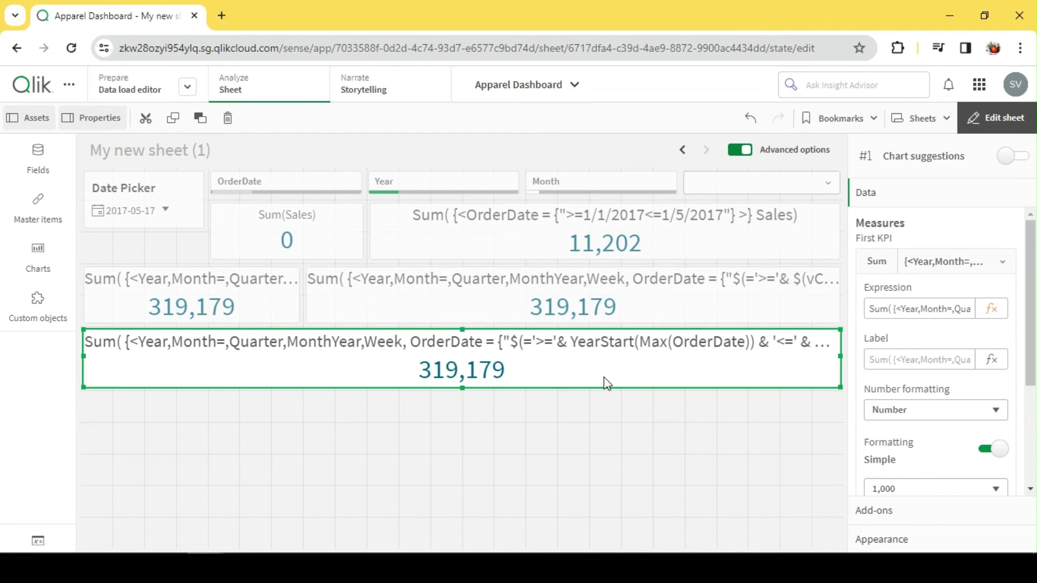
{"action": "key", "text": "Delete"}
Duplicate the vCurrYearStart/vCurrYearEnd KPI and fit the copy as a full-width tile directly below the two year-to-date KPIs.
{"action": "left_click", "coordinate": [616, 309]}
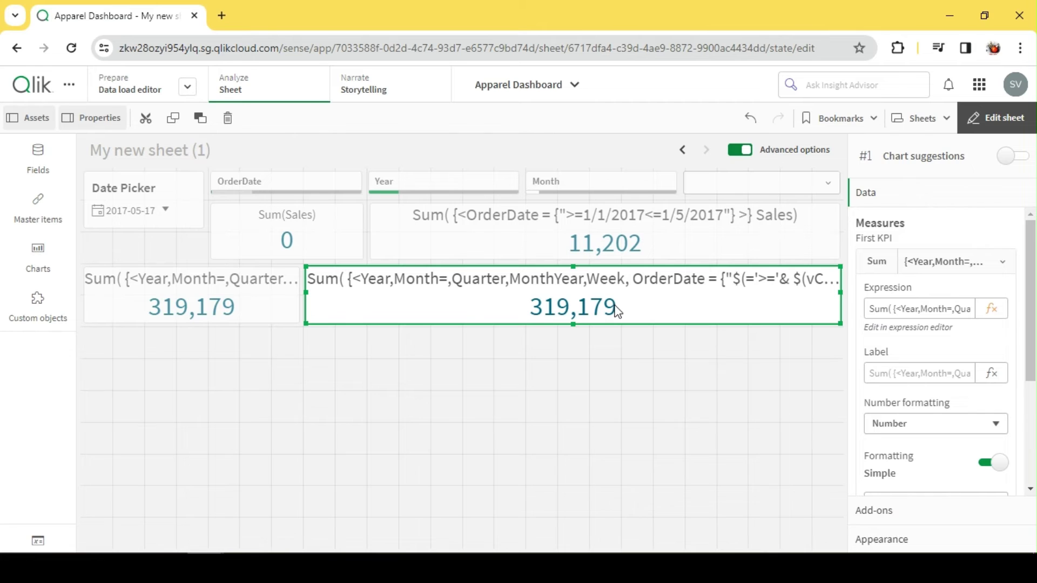
{"action": "left_click", "coordinate": [463, 358]}
{"action": "key", "text": "ctrl+v"}
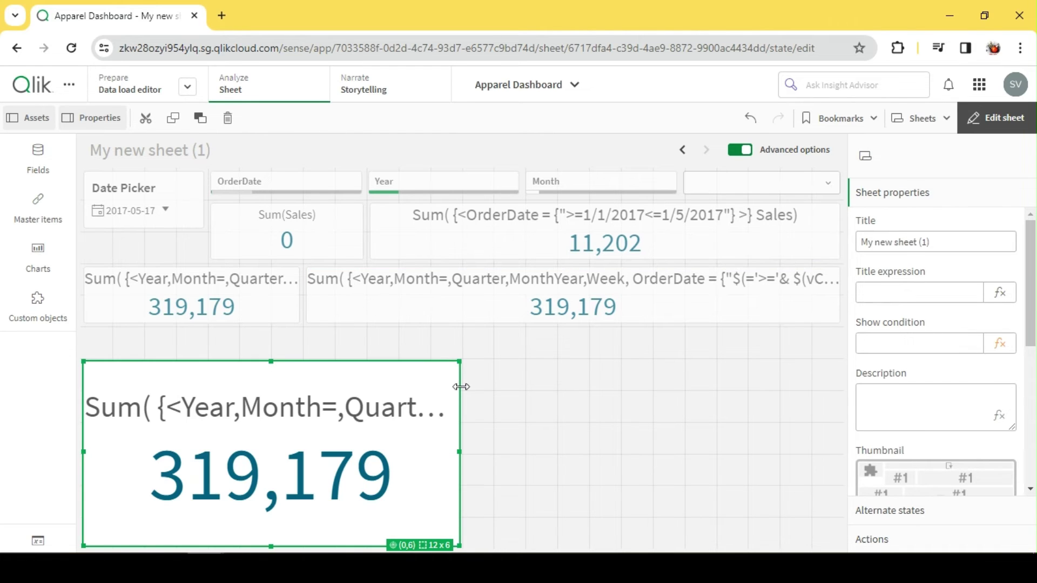
{"action": "left_click_drag", "start_coordinate": [463, 548], "coordinate": [862, 364]}
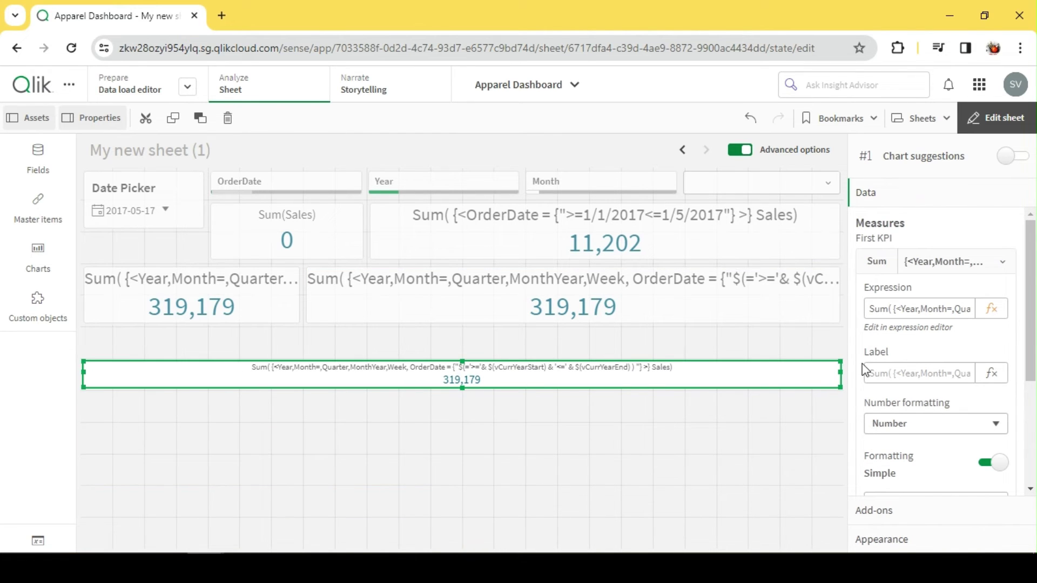
{"action": "left_click_drag", "start_coordinate": [463, 358], "coordinate": [463, 327]}
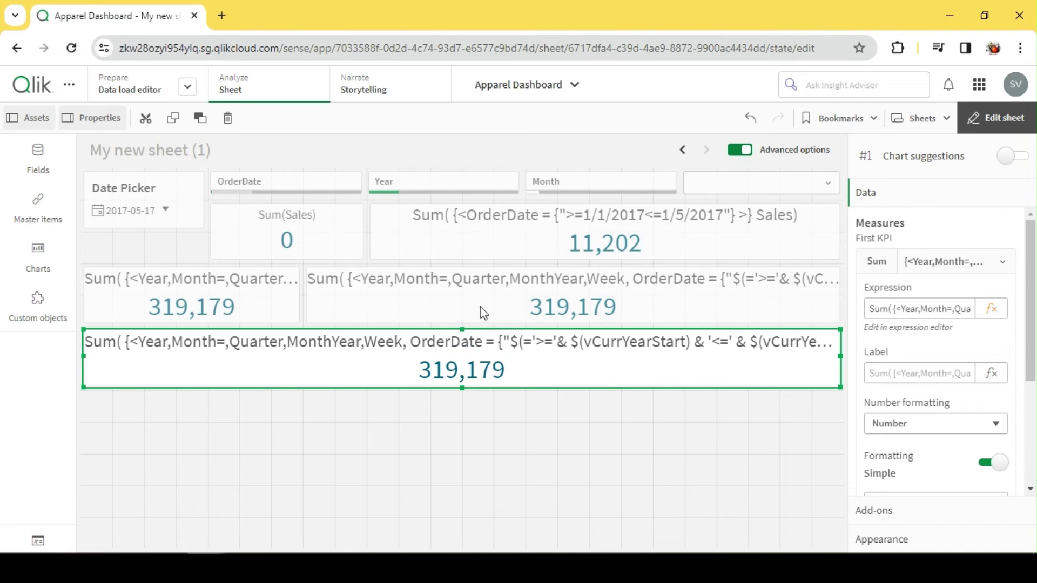
Add the variable names vPrevYearStart and vPrevYearEnd after the end of the copied KPI's expression.
{"action": "left_click", "coordinate": [991, 309]}
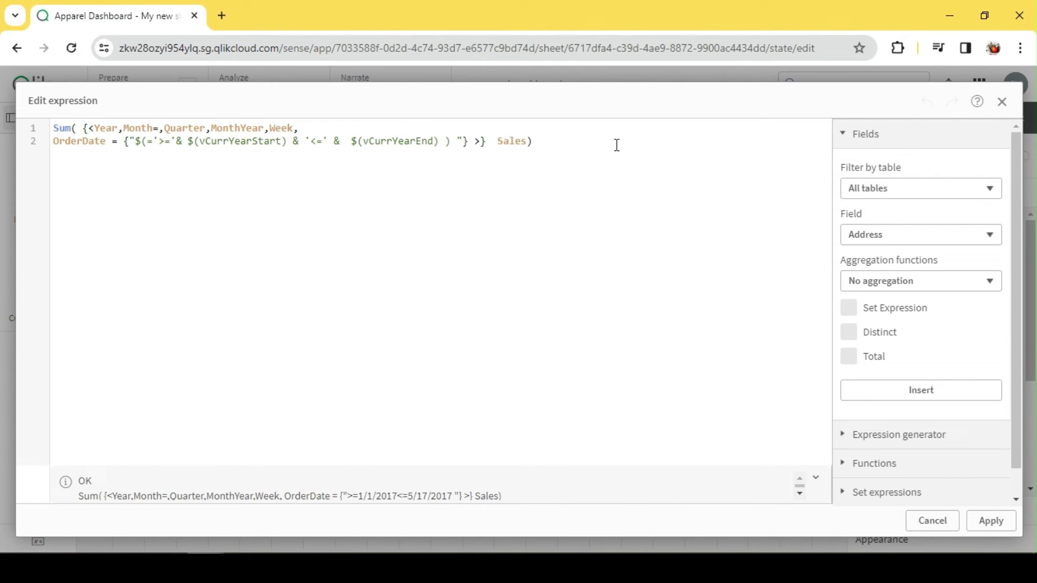
{"action": "type", "text": "vpre"}
{"action": "key", "text": "BackSpace"}
{"action": "type", "text": "pre"}
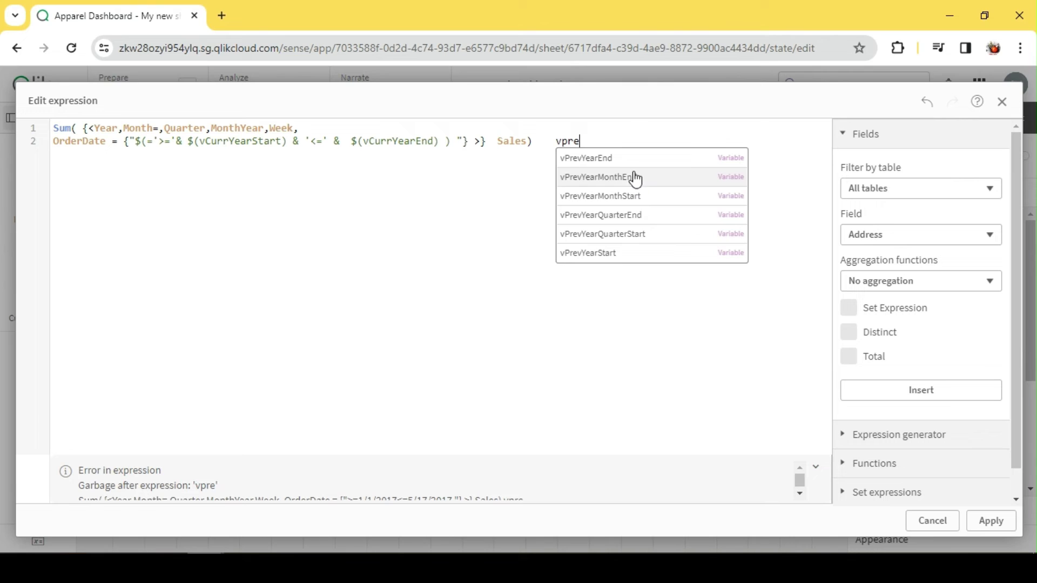
{"action": "left_click", "coordinate": [621, 253]}
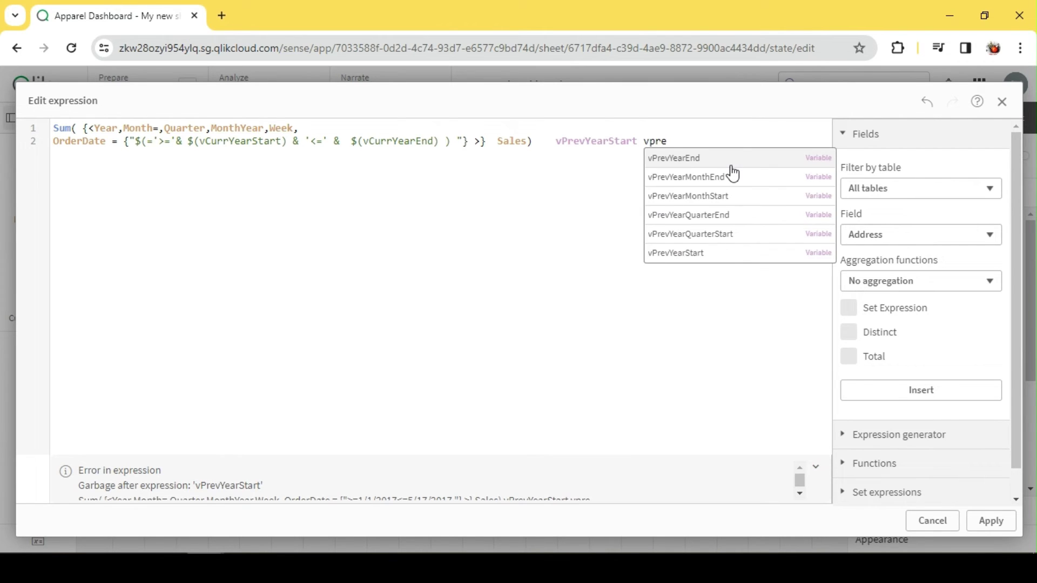
{"action": "left_click", "coordinate": [708, 163]}
Replace vCurrYearStart in the set modifier with vPrevYearStart, moving the variable name from the end of the expression.
{"action": "double_click", "coordinate": [603, 138]}
{"action": "key", "text": "ctrl+c"}
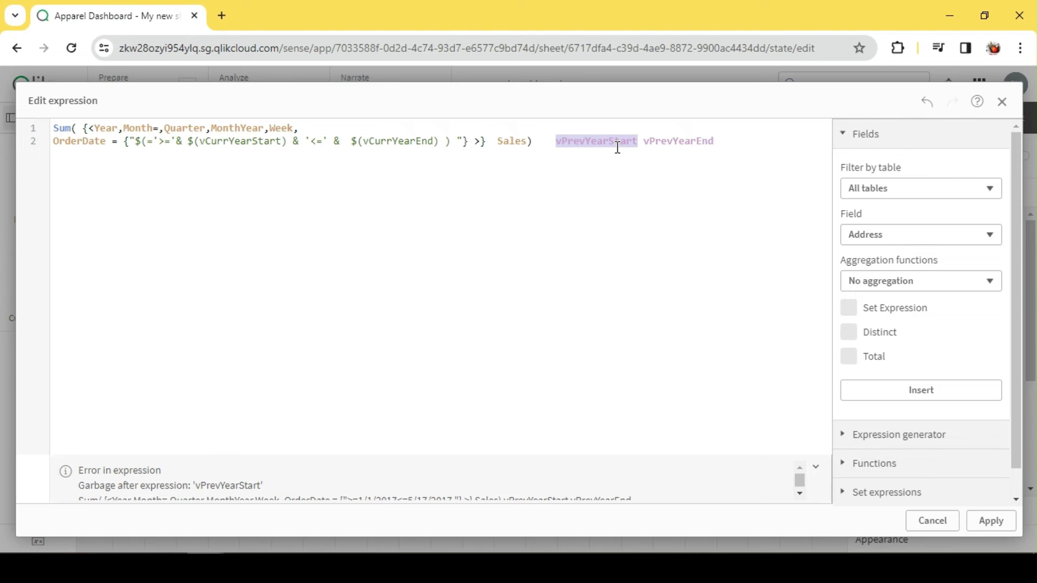
{"action": "key", "text": "BackSpace"}
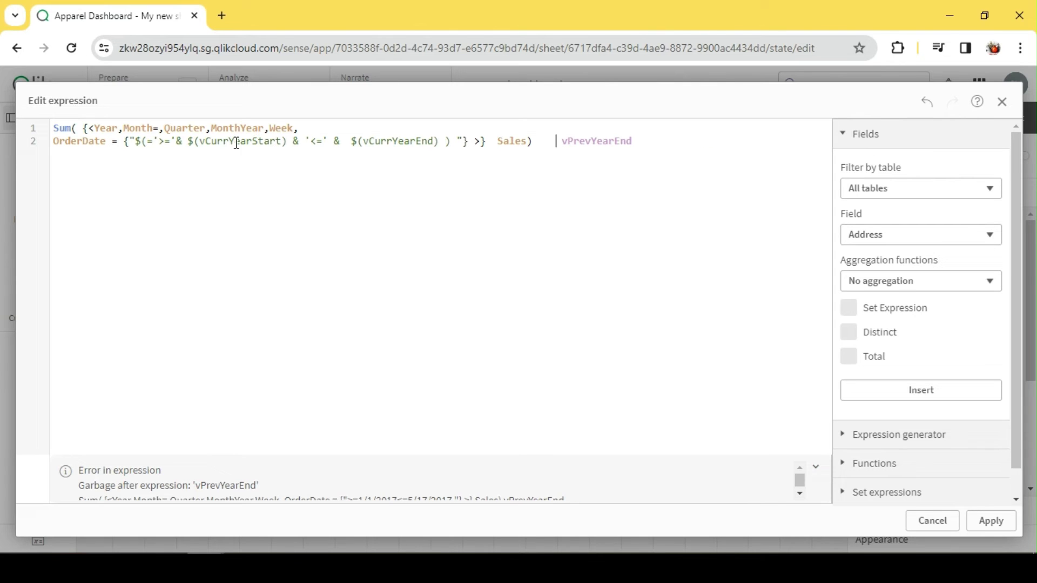
{"action": "double_click", "coordinate": [237, 142]}
{"action": "key", "text": "ctrl+v"}
Replace vCurrYearEnd with vPrevYearEnd moved from the expression's end, then apply it and return to the analysis view.
{"action": "double_click", "coordinate": [605, 142]}
{"action": "key", "text": "ctrl+c"}
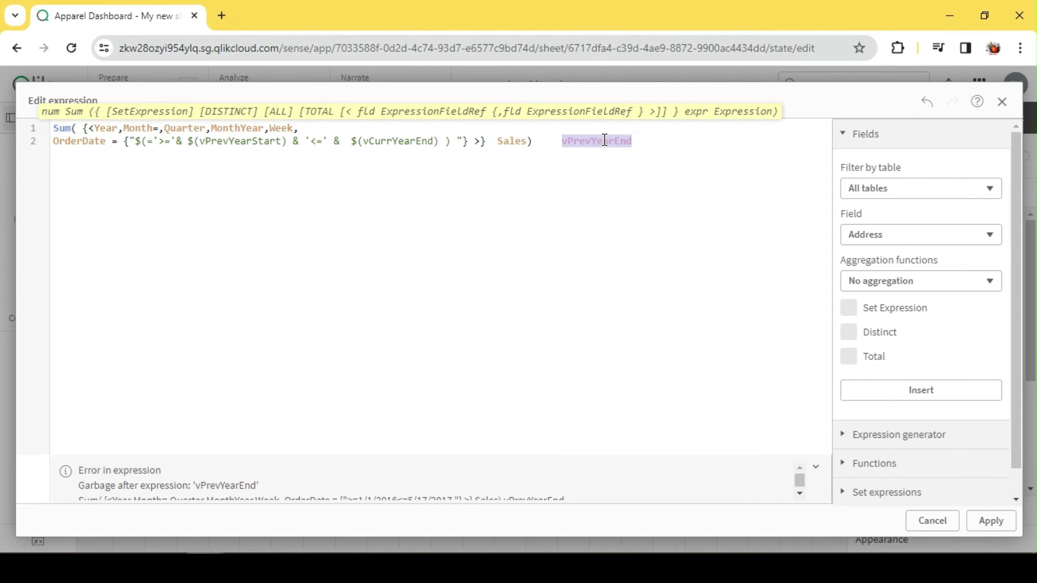
{"action": "key", "text": "BackSpace"}
{"action": "double_click", "coordinate": [407, 142]}
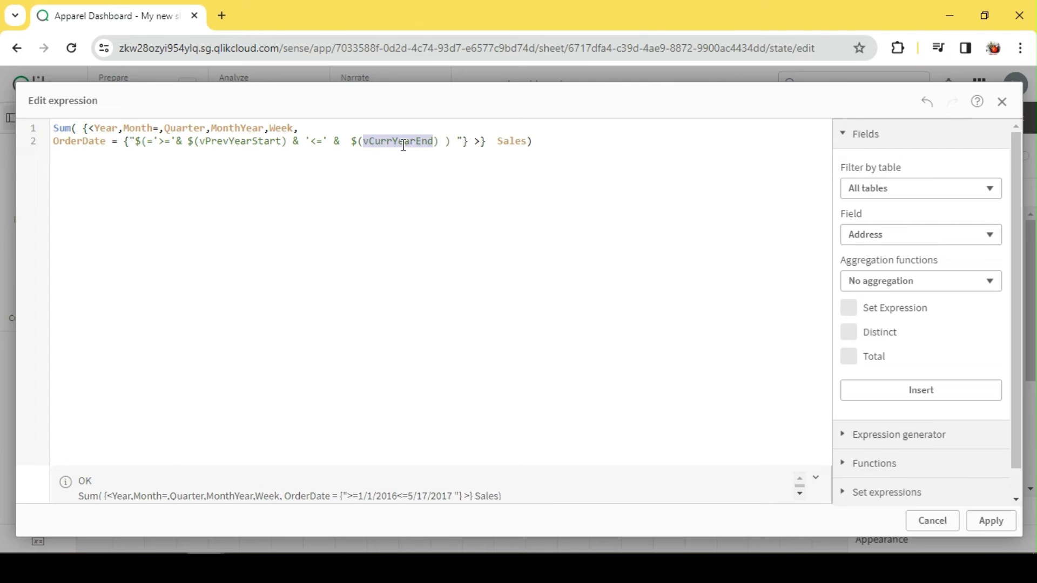
{"action": "key", "text": "ctrl+v"}
{"action": "left_click", "coordinate": [532, 321]}
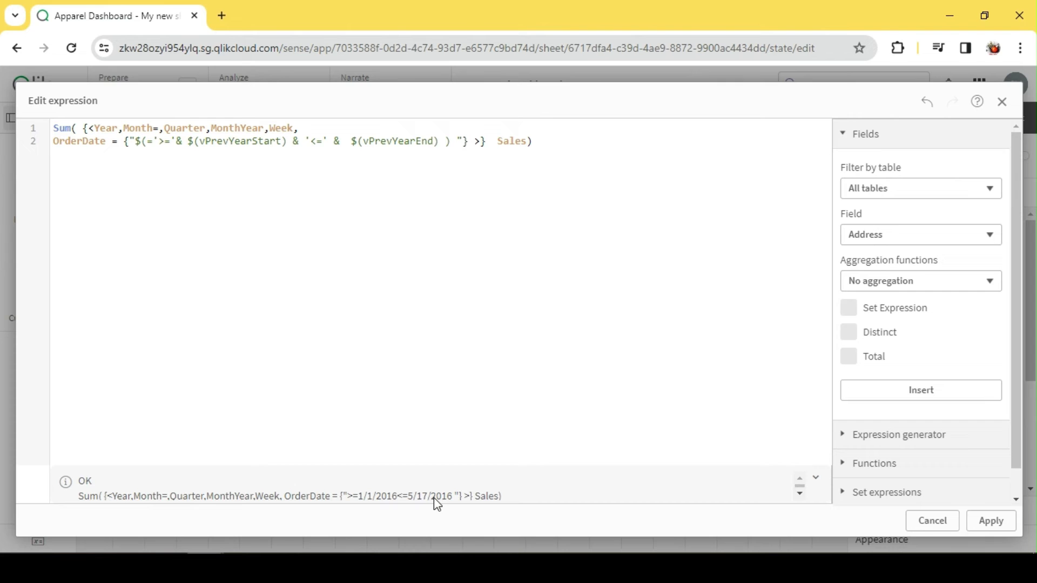
{"action": "left_click", "coordinate": [991, 520]}
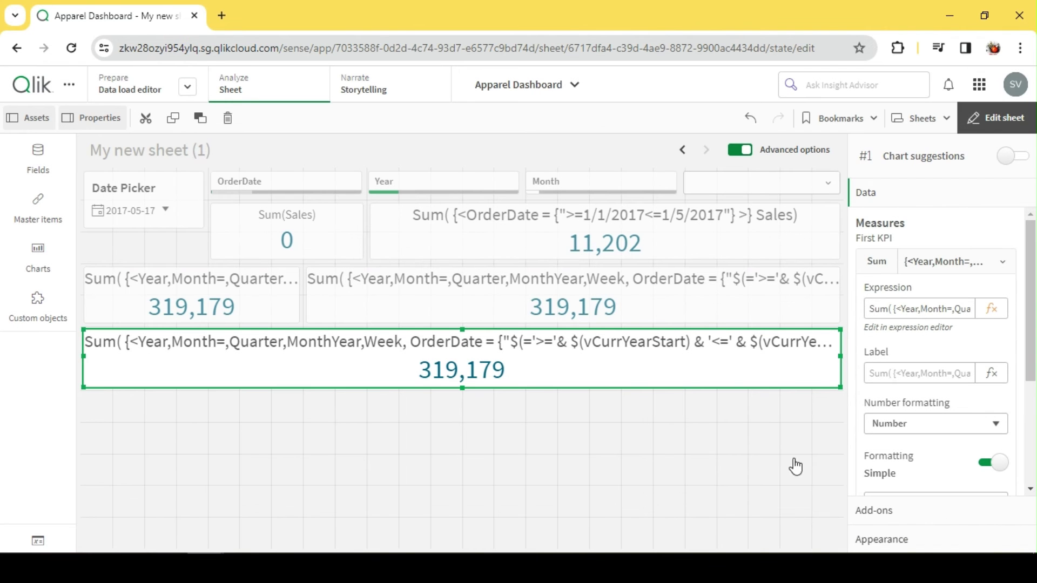
{"action": "left_click", "coordinate": [996, 117]}
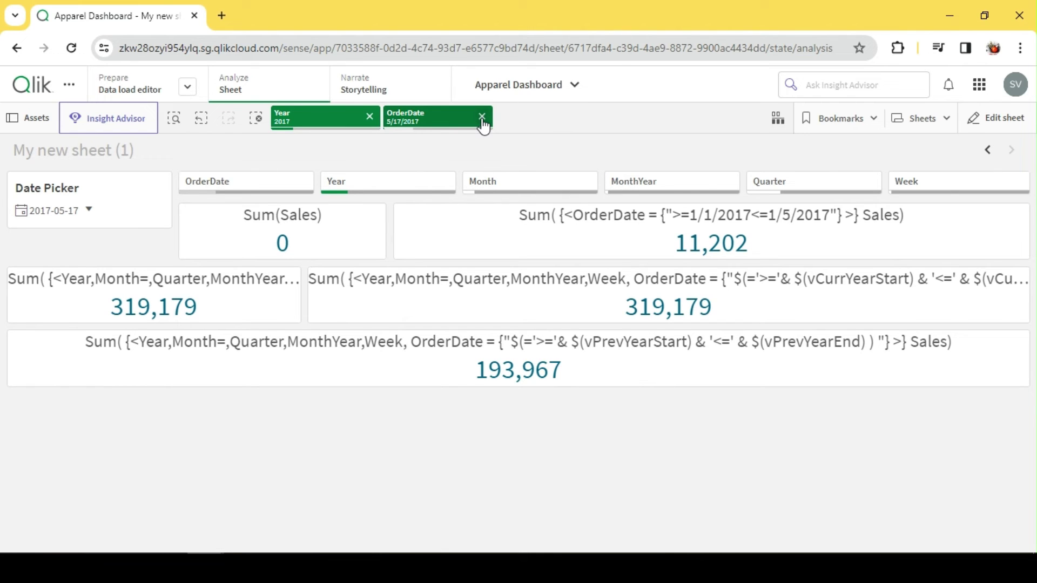
Clear the OrderDate selection and change the Year selection to 2016.
{"action": "left_click", "coordinate": [324, 120]}
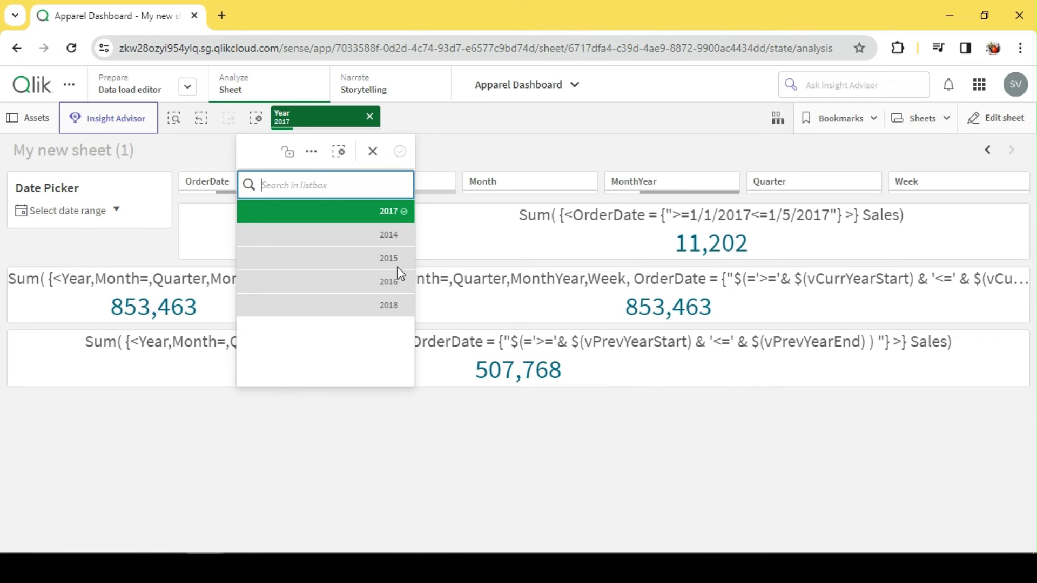
{"action": "left_click", "coordinate": [400, 277]}
{"action": "left_click", "coordinate": [388, 211]}
{"action": "left_click", "coordinate": [111, 223]}
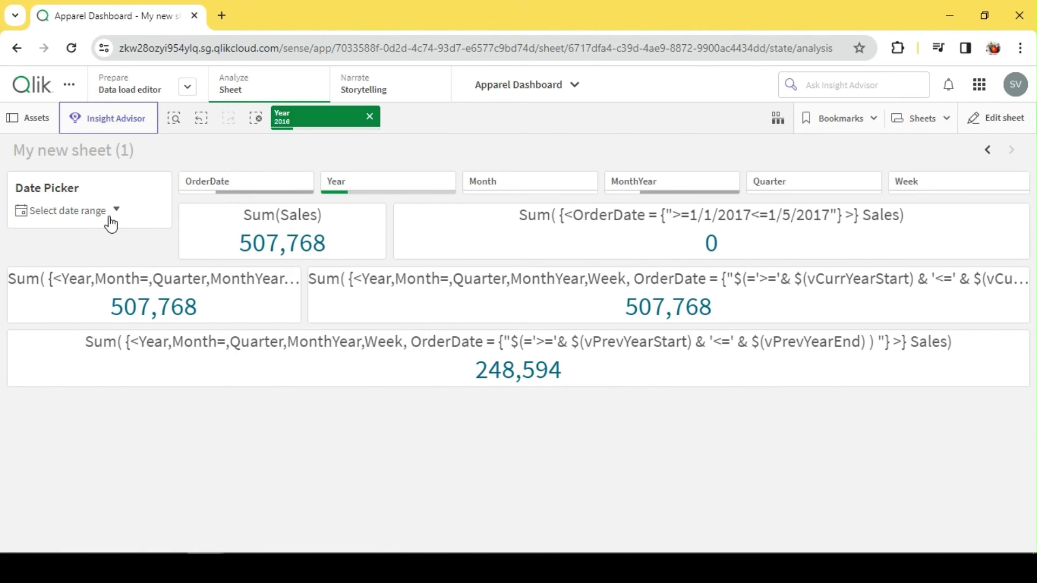
Select the OrderDate range 2016-01-01 to 2016-05-17 to check the previous-year KPI against Sum(Sales).
{"action": "left_click", "coordinate": [111, 223]}
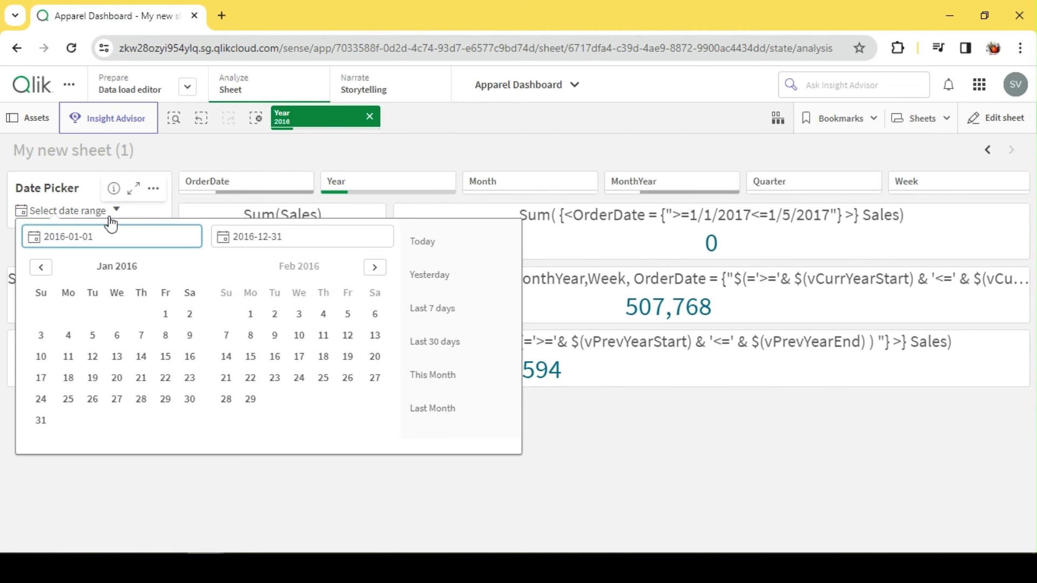
{"action": "left_click", "coordinate": [166, 315]}
{"action": "left_click", "coordinate": [374, 268]}
{"action": "left_click", "coordinate": [375, 267]}
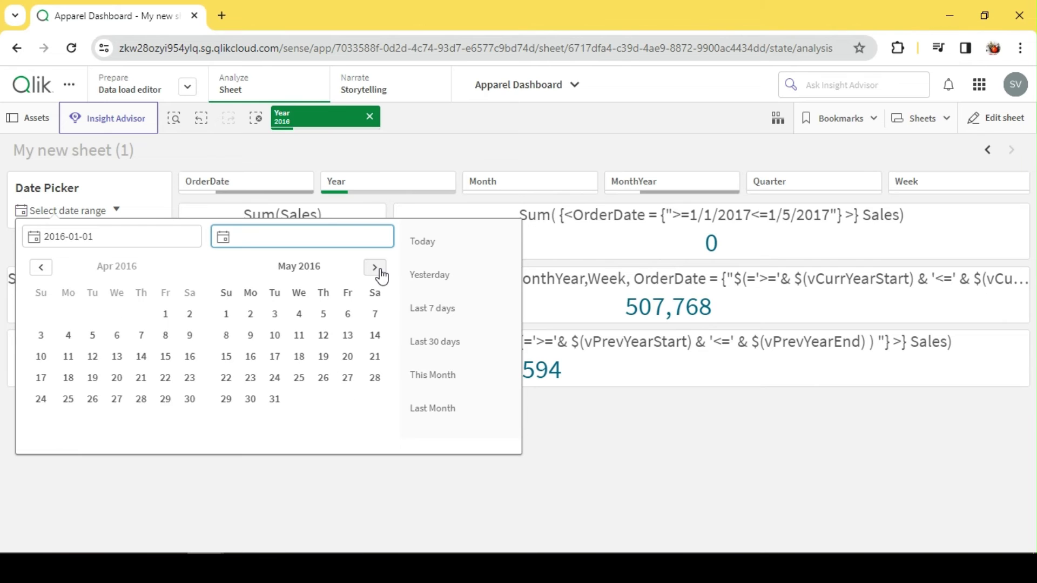
{"action": "left_click", "coordinate": [276, 365]}
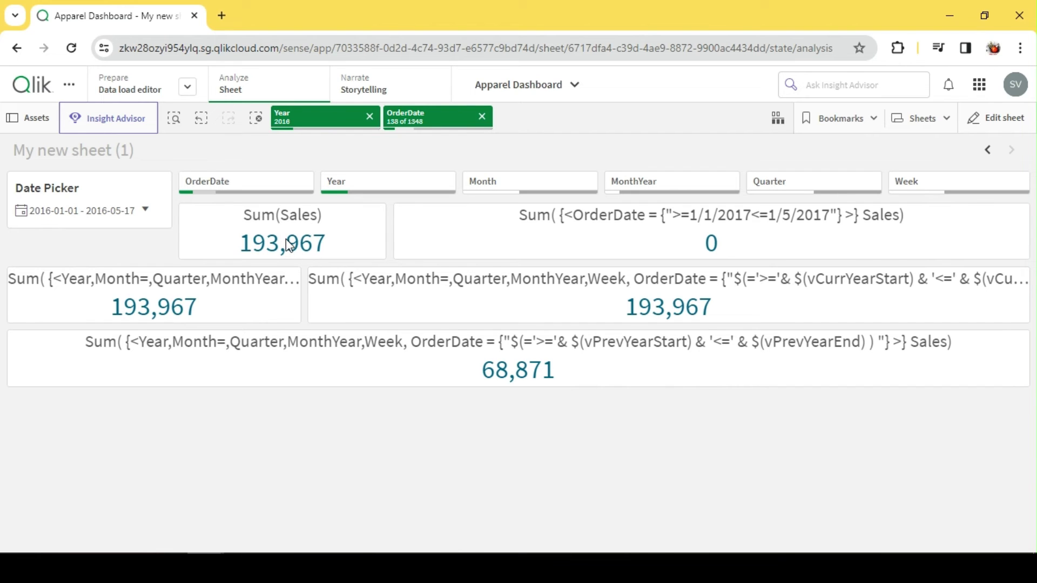
Step back through the selections to restore Year 2017 and OrderDate 5/17/2017.
{"action": "left_click", "coordinate": [201, 129]}
{"action": "left_click", "coordinate": [201, 130]}
{"action": "left_click", "coordinate": [201, 129]}
{"action": "left_click", "coordinate": [202, 130]}
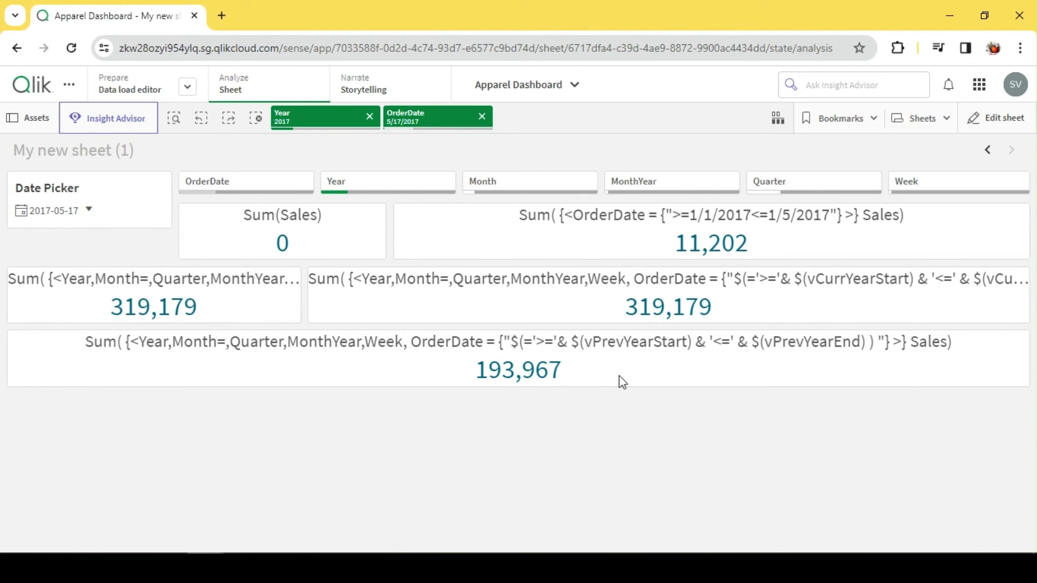
Duplicate the vPrevYearStart/vPrevYearEnd KPI in edit mode and fit the copy as a full-width tile directly below it.
{"action": "left_click", "coordinate": [1015, 118]}
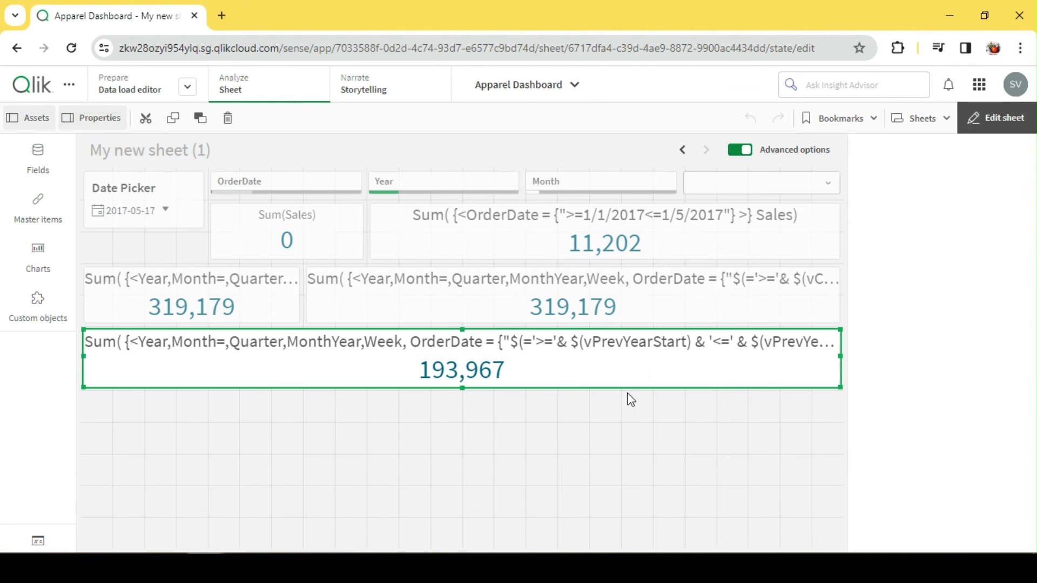
{"action": "left_click", "coordinate": [588, 382]}
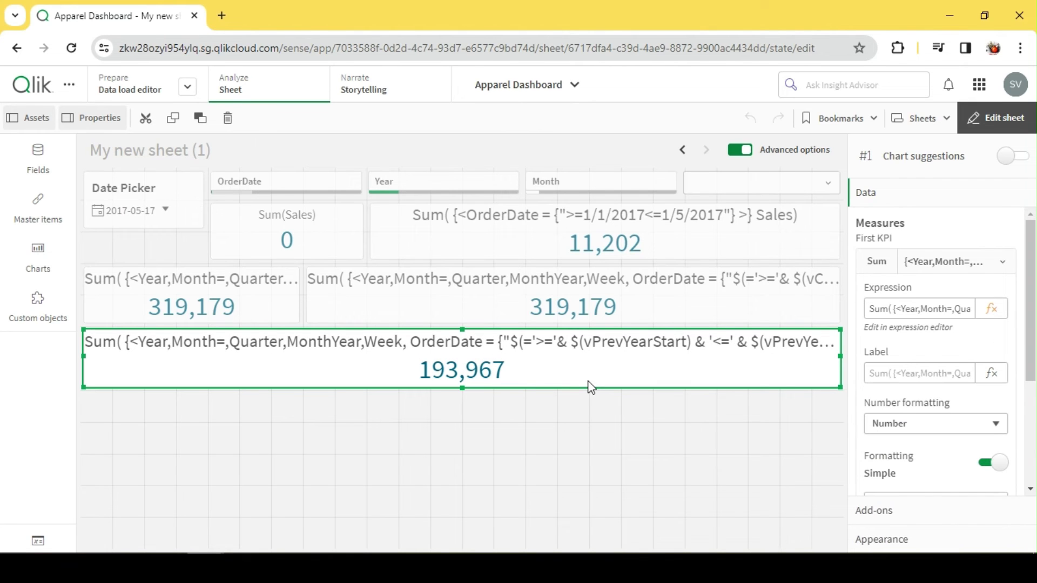
{"action": "left_click", "coordinate": [442, 419]}
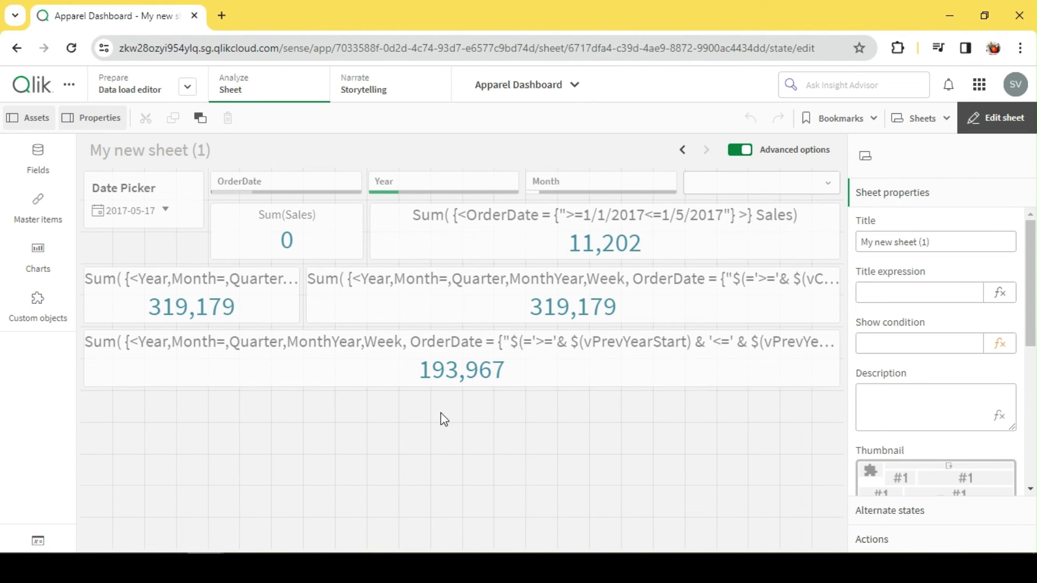
{"action": "key", "text": "ctrl+v"}
{"action": "left_click_drag", "start_coordinate": [456, 546], "coordinate": [848, 438]}
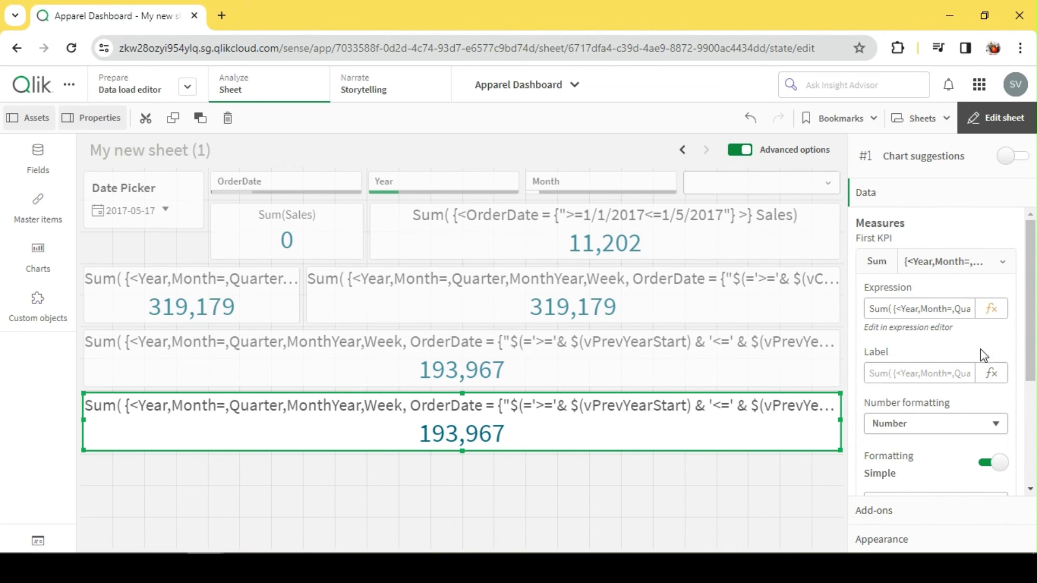
Insert the variable names vCurrMonthStart and vCurrMonthEnd below the duplicated KPI's Sales expression.
{"action": "left_click", "coordinate": [992, 309]}
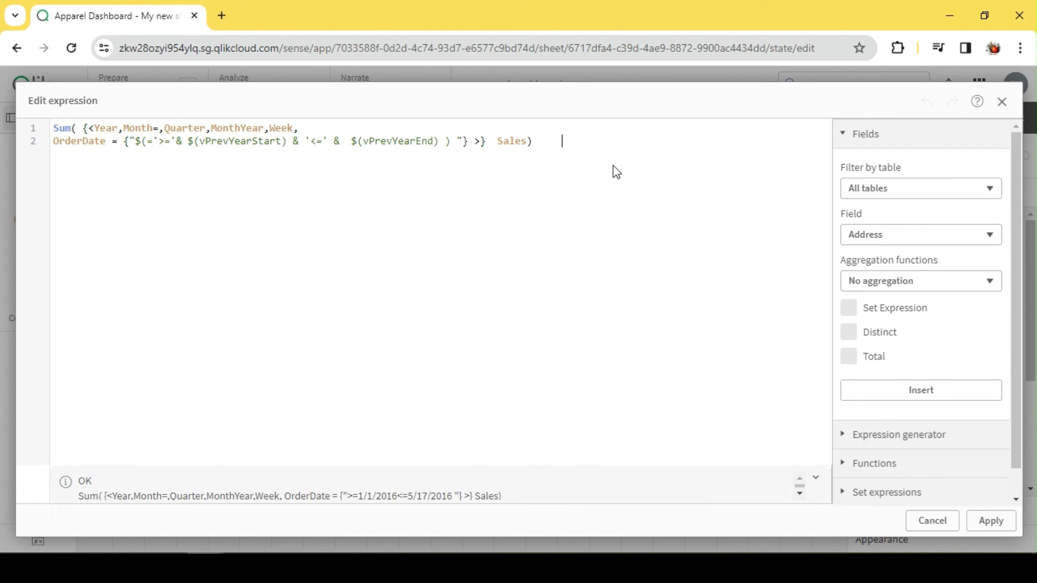
{"action": "key", "text": "Return"}
{"action": "key", "text": "Return"}
{"action": "type", "text": "vcu"}
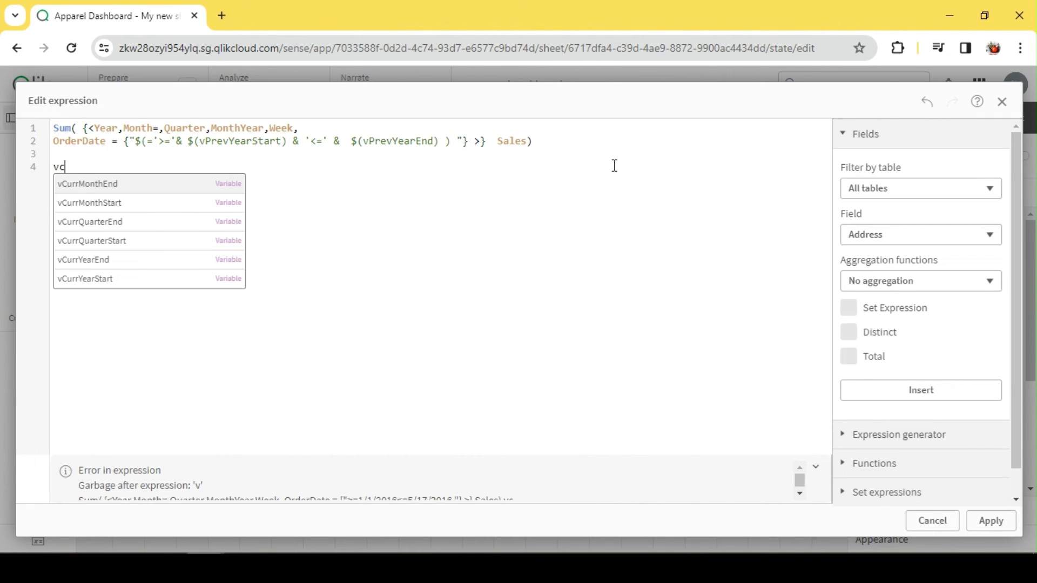
{"action": "left_click", "coordinate": [219, 202]}
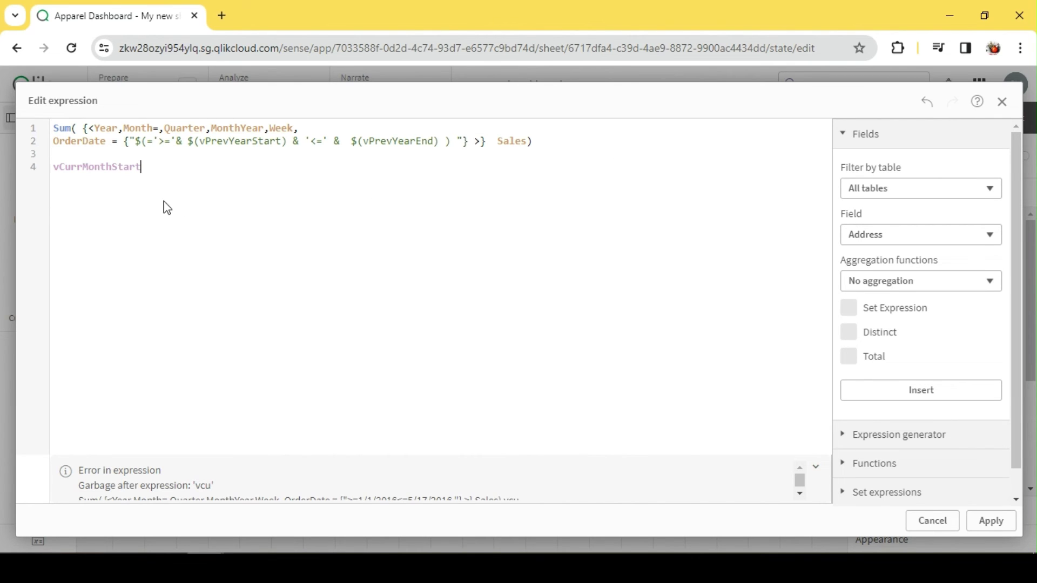
{"action": "type", "text": "vcu"}
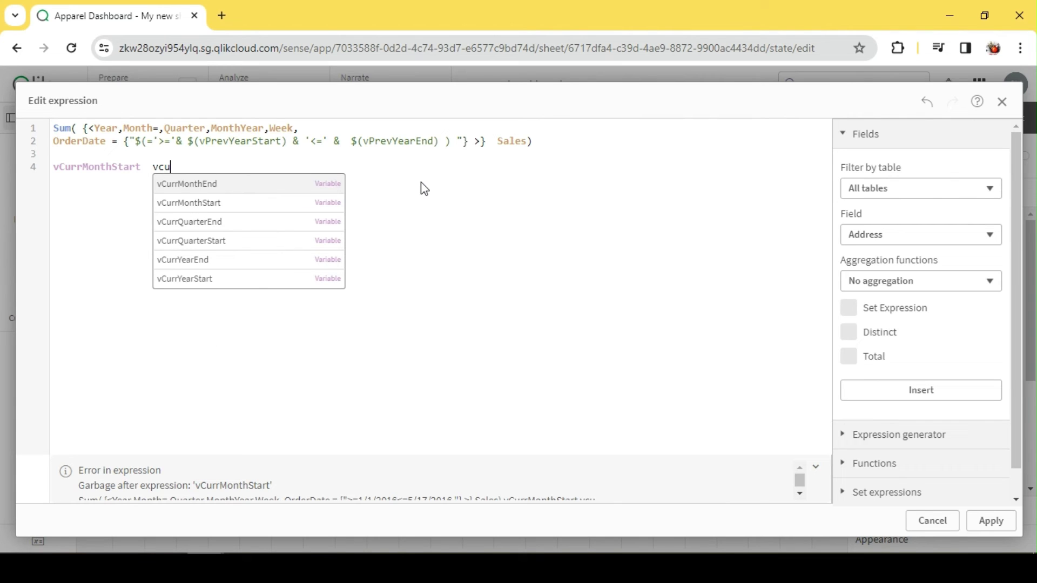
{"action": "left_click", "coordinate": [227, 186]}
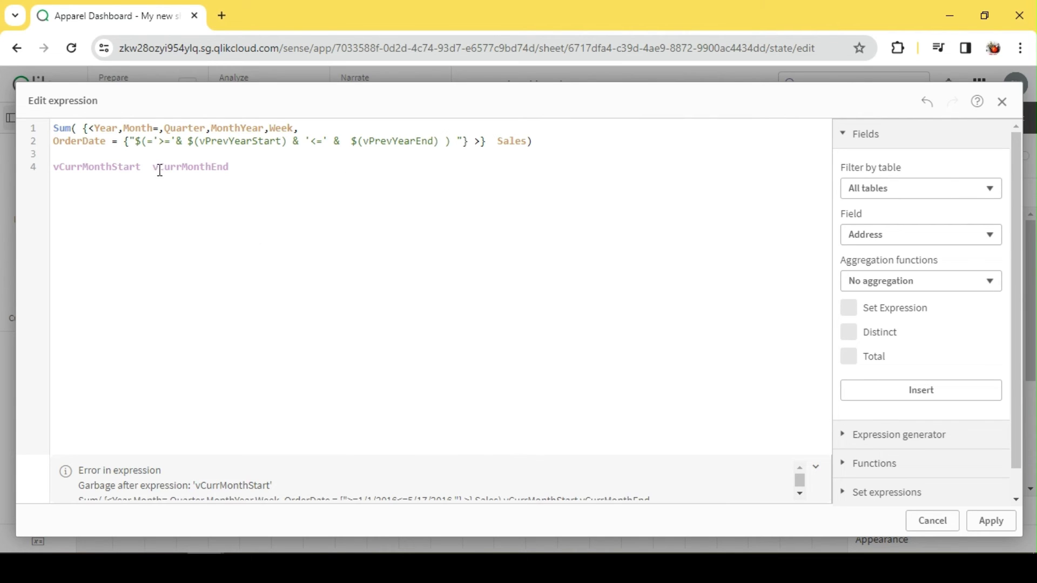
Replace vPrevYearStart with vCurrMonthStart and vPrevYearEnd with vCurrMonthEnd in the set expression, clear the spare names, and apply it.
{"action": "double_click", "coordinate": [91, 169]}
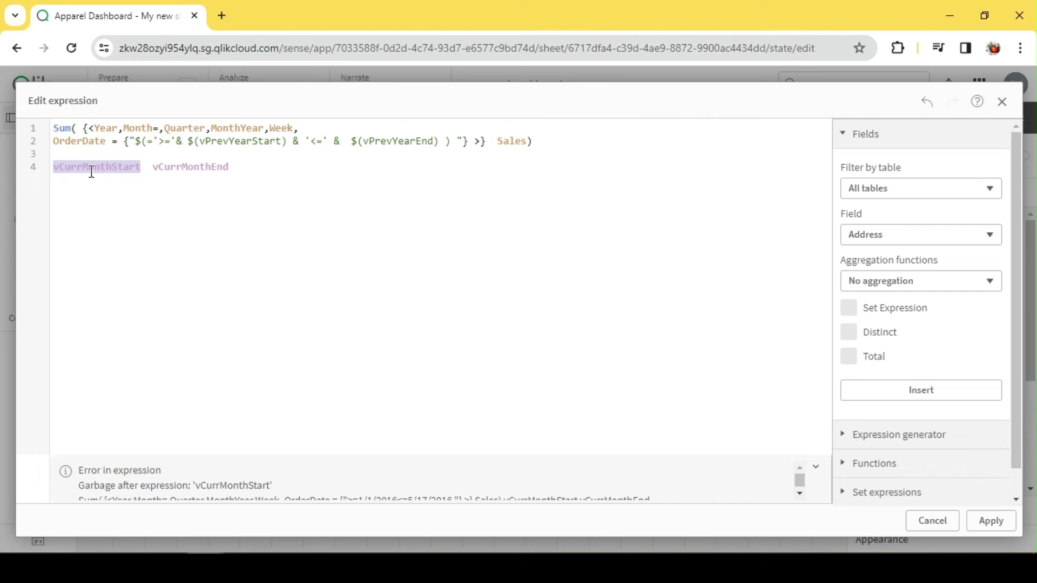
{"action": "key", "text": "ctrl+x"}
{"action": "double_click", "coordinate": [225, 142]}
{"action": "key", "text": "ctrl+v"}
{"action": "double_click", "coordinate": [118, 169]}
{"action": "key", "text": "ctrl+x"}
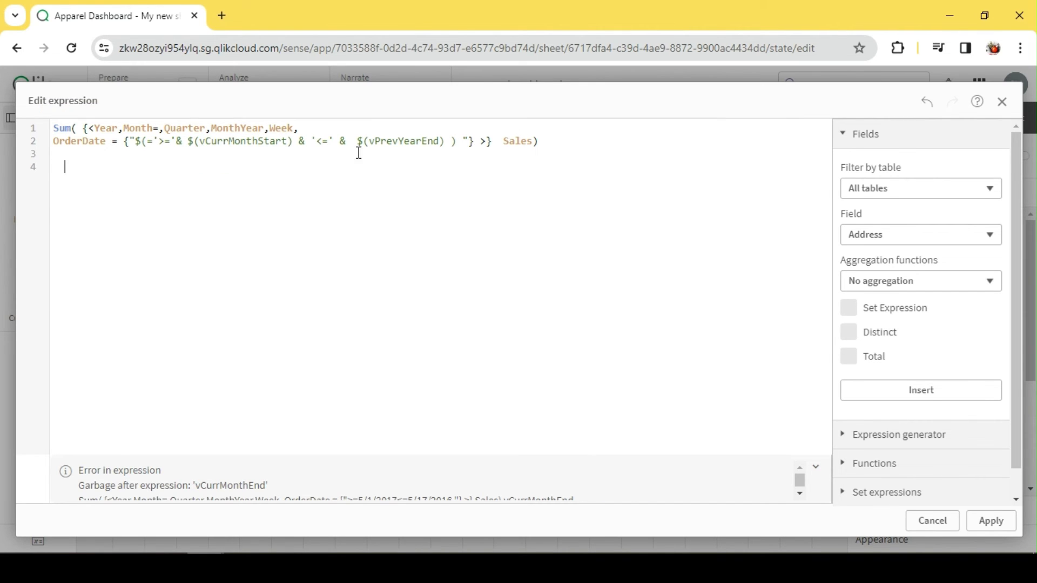
{"action": "double_click", "coordinate": [392, 142]}
{"action": "key", "text": "ctrl+v"}
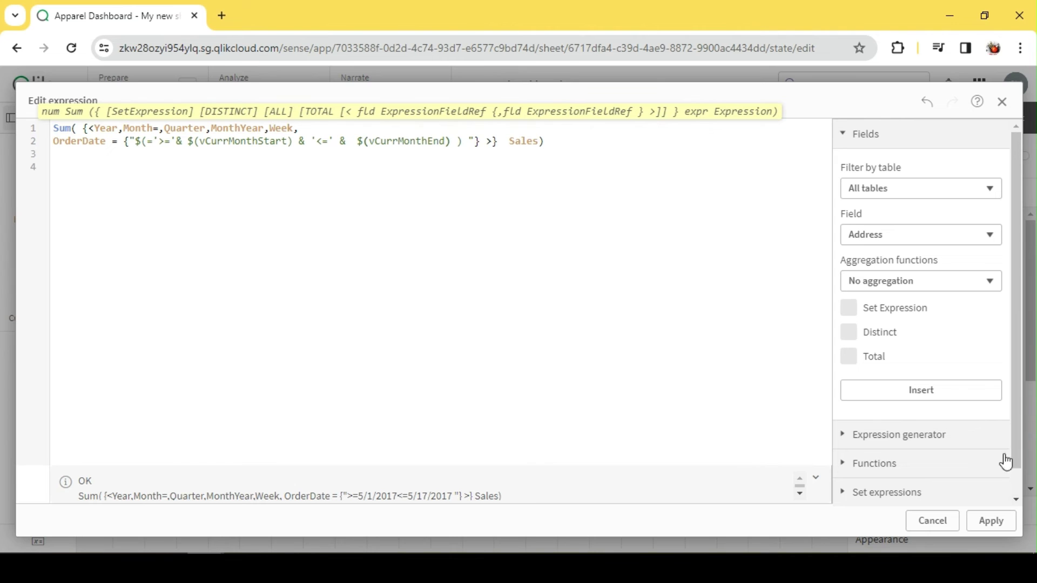
{"action": "left_click", "coordinate": [988, 519]}
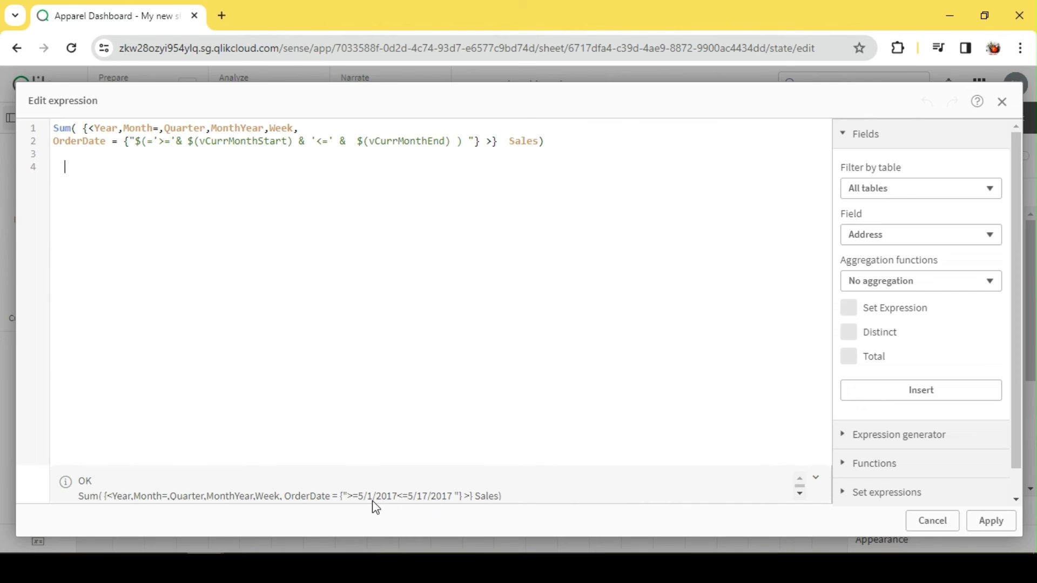
{"action": "left_click", "coordinate": [991, 520]}
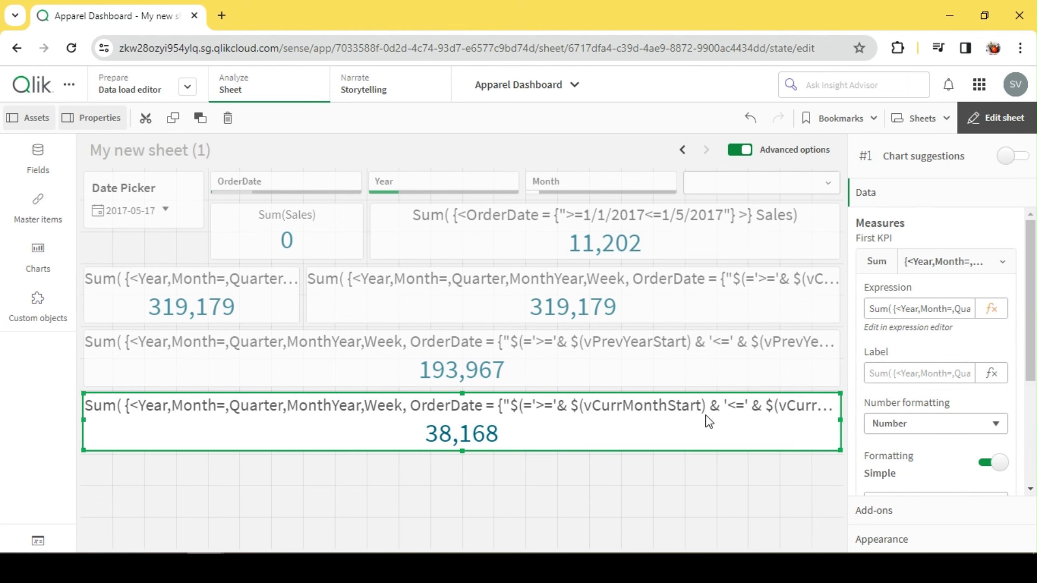
Narrow the current-month KPI to just under half the sheet width and fit a copy of it into the freed space beside it.
{"action": "left_click_drag", "start_coordinate": [838, 426], "coordinate": [430, 425]}
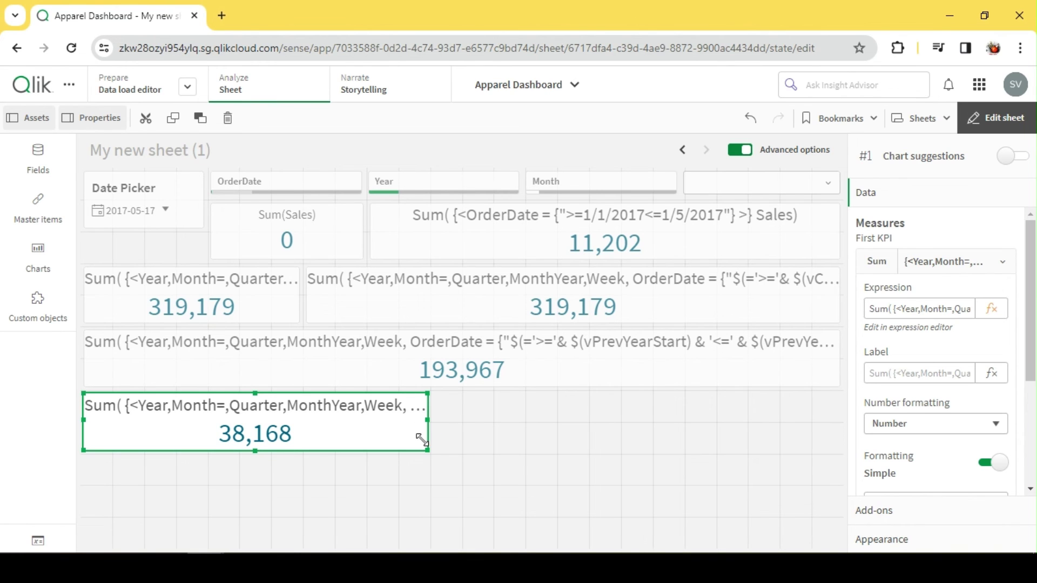
{"action": "left_click", "coordinate": [478, 409]}
{"action": "key", "text": "ctrl+v"}
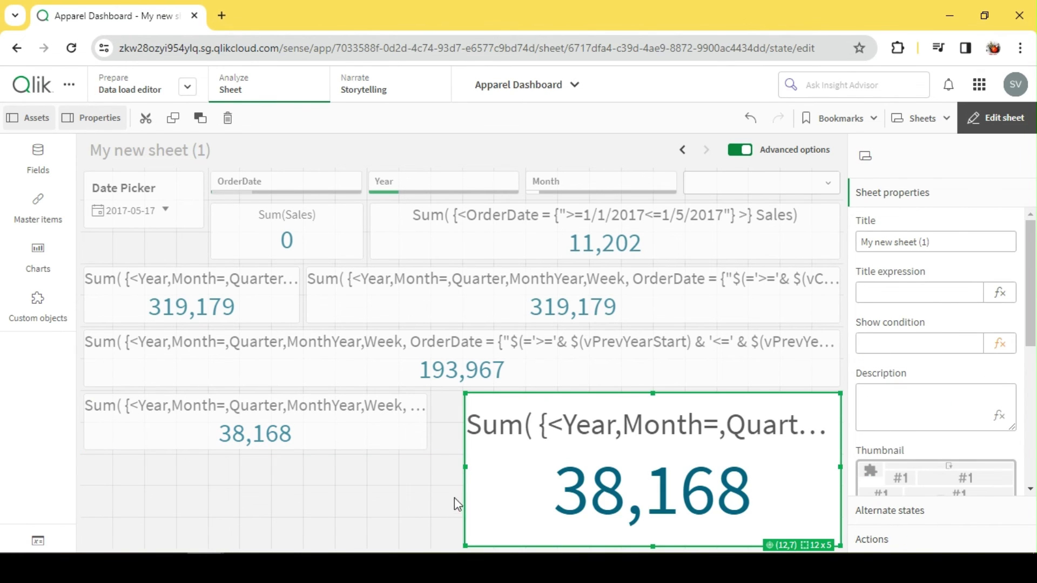
{"action": "left_click_drag", "start_coordinate": [465, 545], "coordinate": [443, 453]}
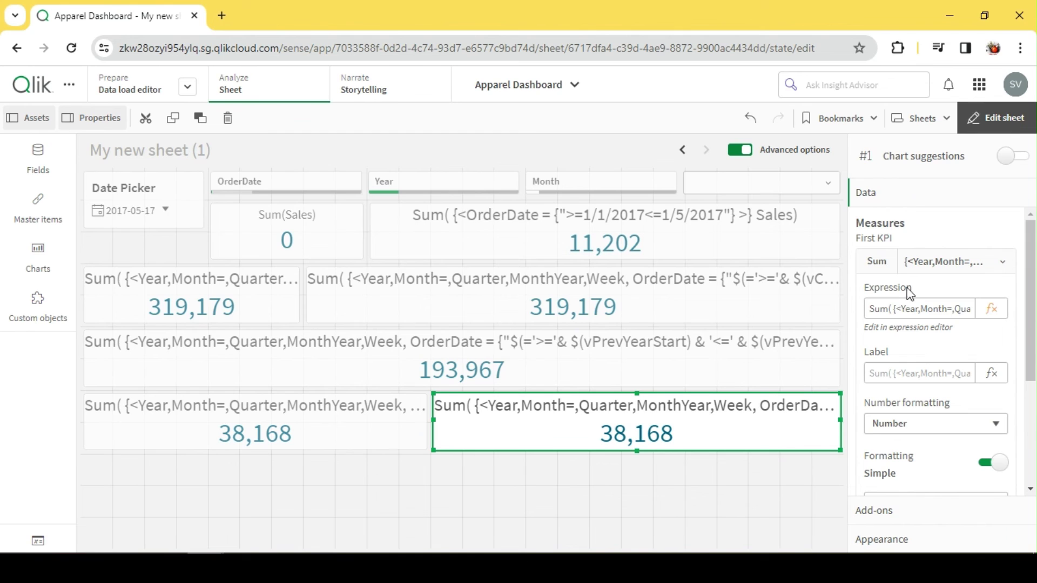
Insert the variable names vPrevYearMonthStart and vPrevYearMonthEnd after the expression of the new KPI copy.
{"action": "left_click", "coordinate": [992, 309]}
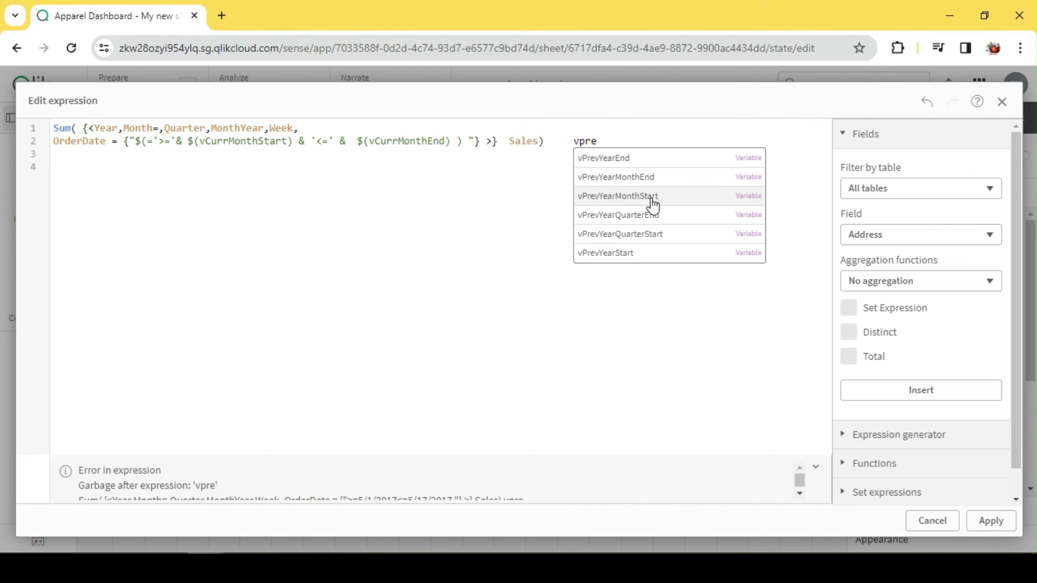
{"action": "left_click", "coordinate": [652, 198]}
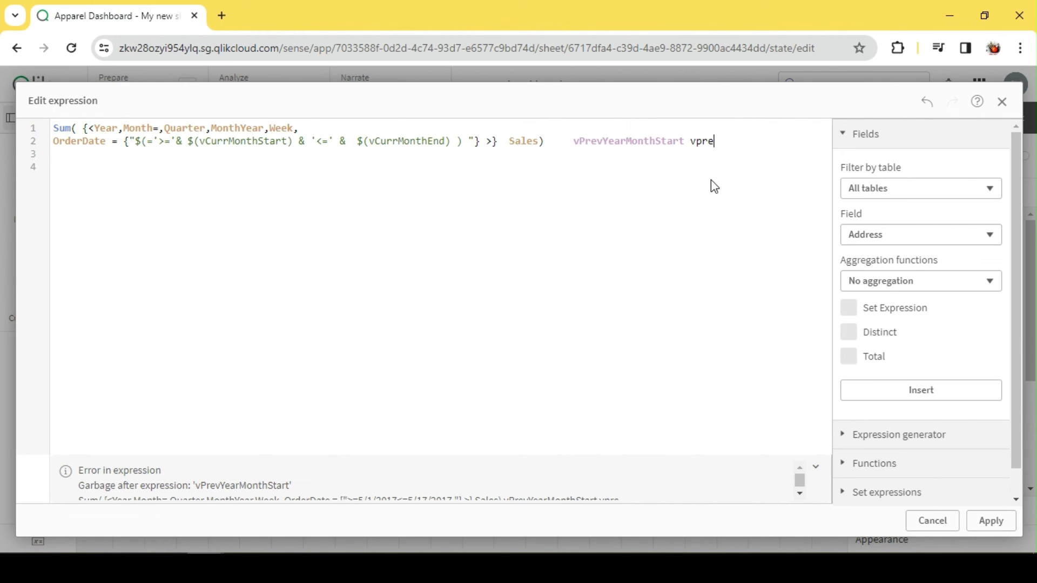
{"action": "left_click", "coordinate": [774, 194]}
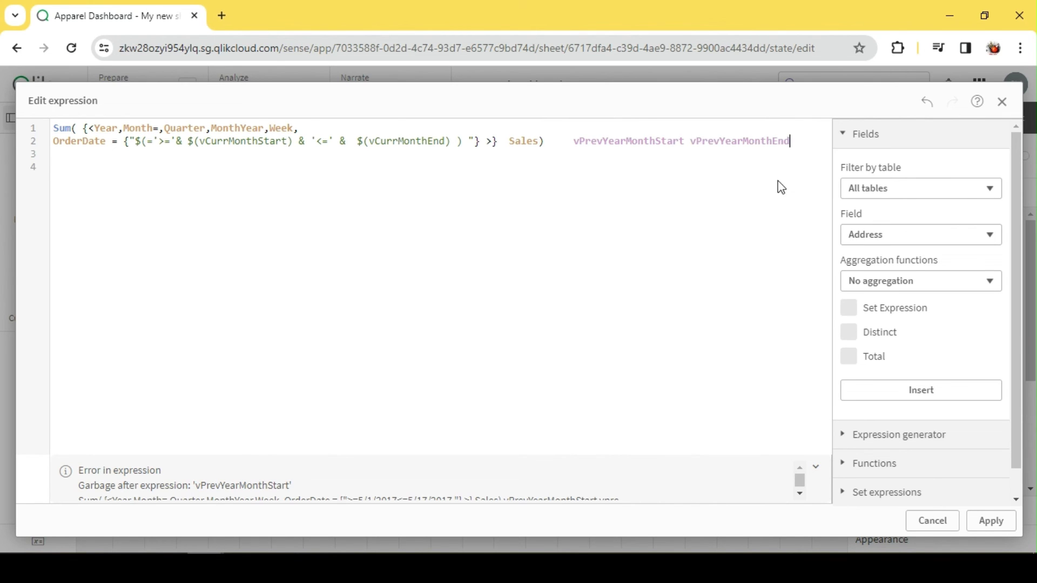
Replace vCurrMonthStart with vPrevYearMonthStart and vCurrMonthEnd with vPrevYearMonthEnd in the set expression and apply it.
{"action": "double_click", "coordinate": [643, 142]}
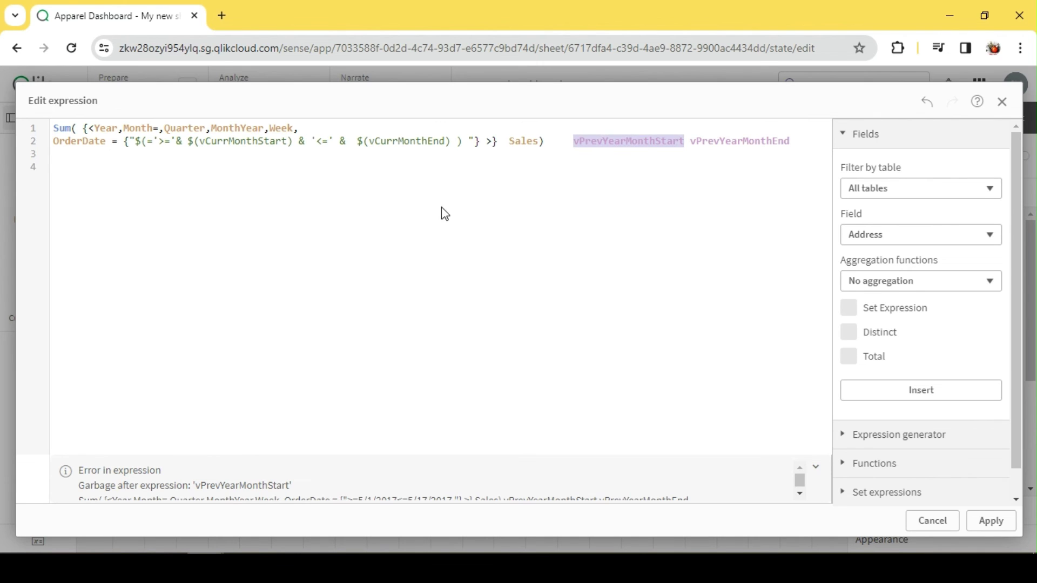
{"action": "key", "text": "ctrl+x"}
{"action": "double_click", "coordinate": [240, 142]}
{"action": "key", "text": "ctrl+v"}
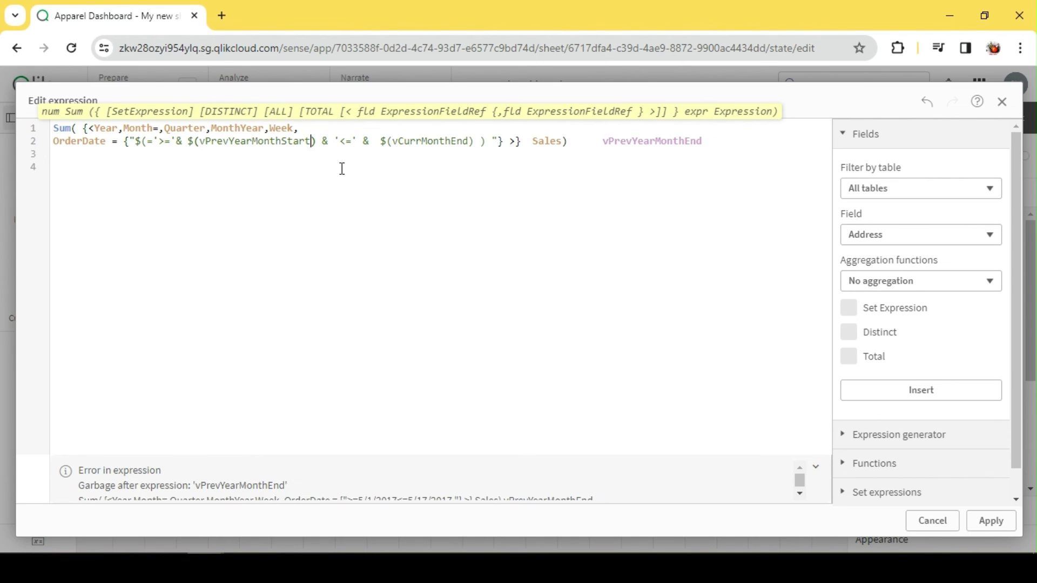
{"action": "double_click", "coordinate": [672, 140]}
{"action": "key", "text": "Delete"}
{"action": "left_click", "coordinate": [432, 150]}
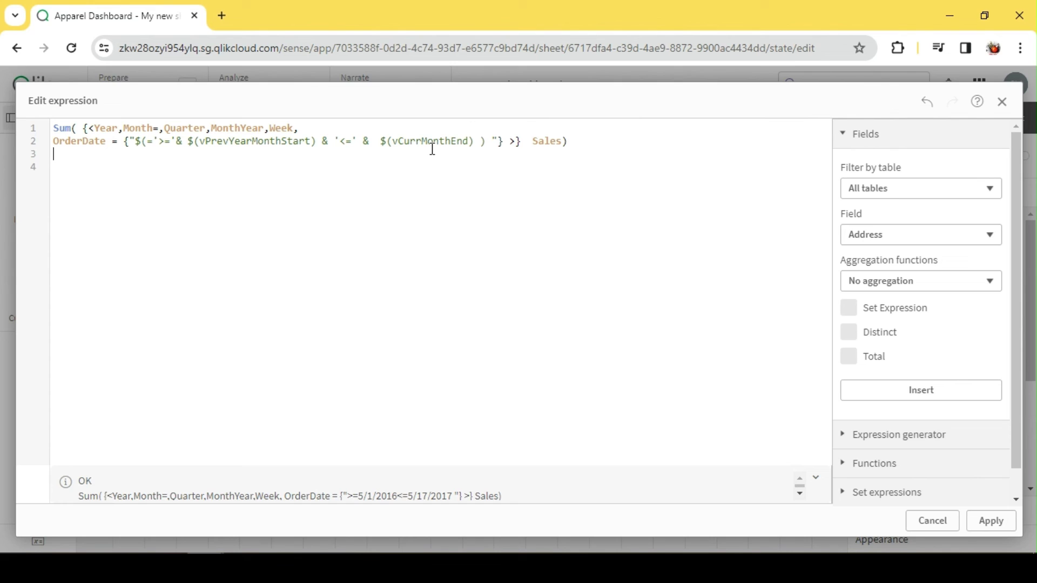
{"action": "double_click", "coordinate": [437, 142]}
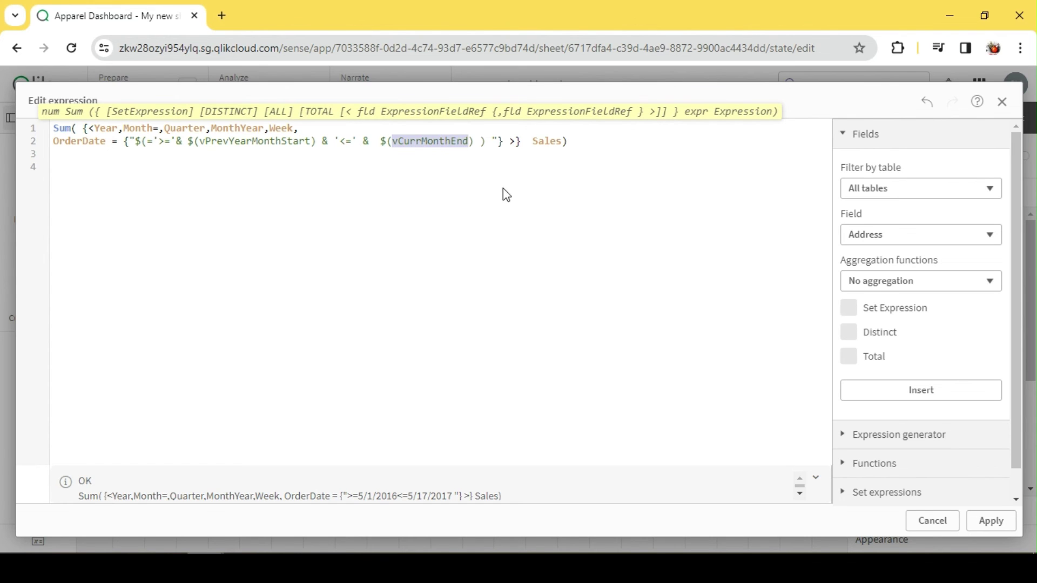
{"action": "key", "text": "ctrl+v"}
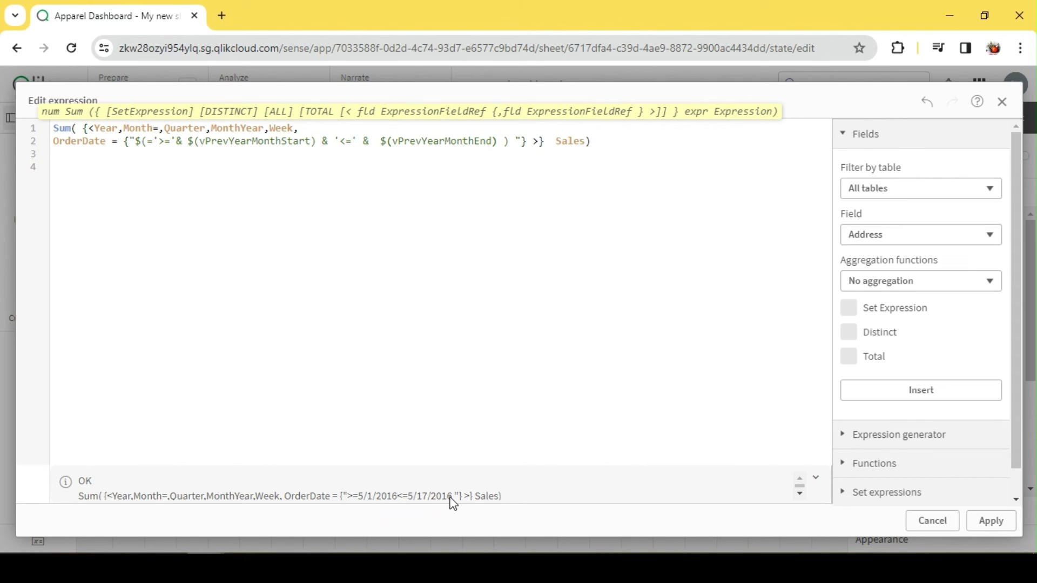
{"action": "left_click", "coordinate": [1014, 527]}
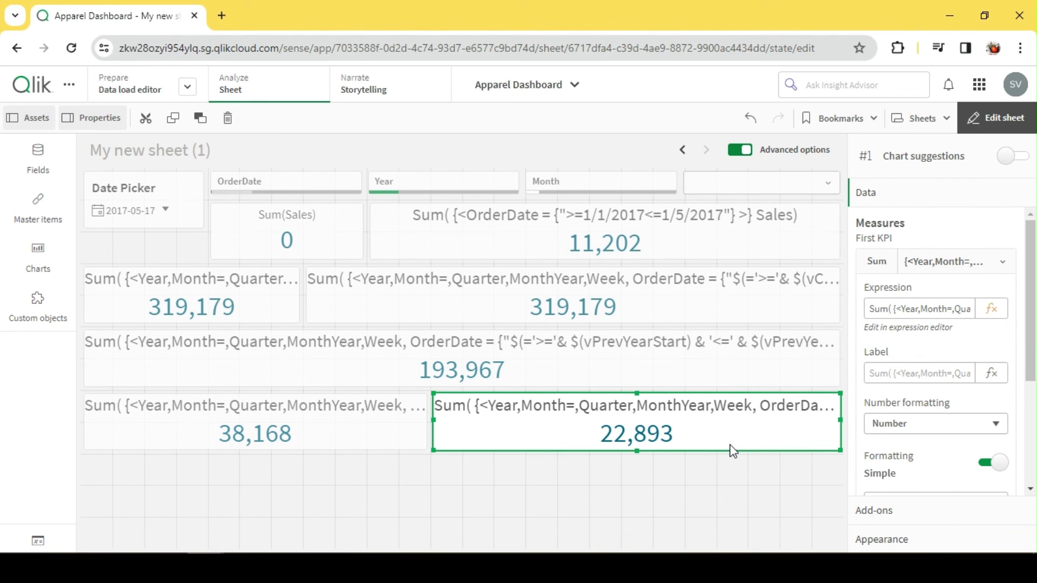
Paste two copies of the current-month KPI side by side in the row below, narrowing the first to 11 x 3 grid cells.
{"action": "left_click", "coordinate": [563, 488]}
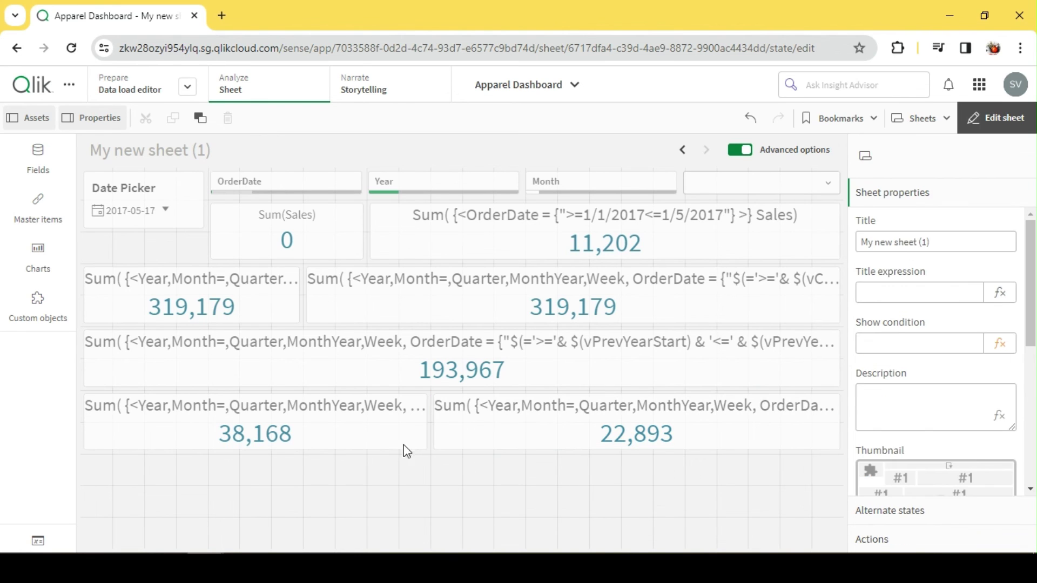
{"action": "left_click", "coordinate": [397, 447]}
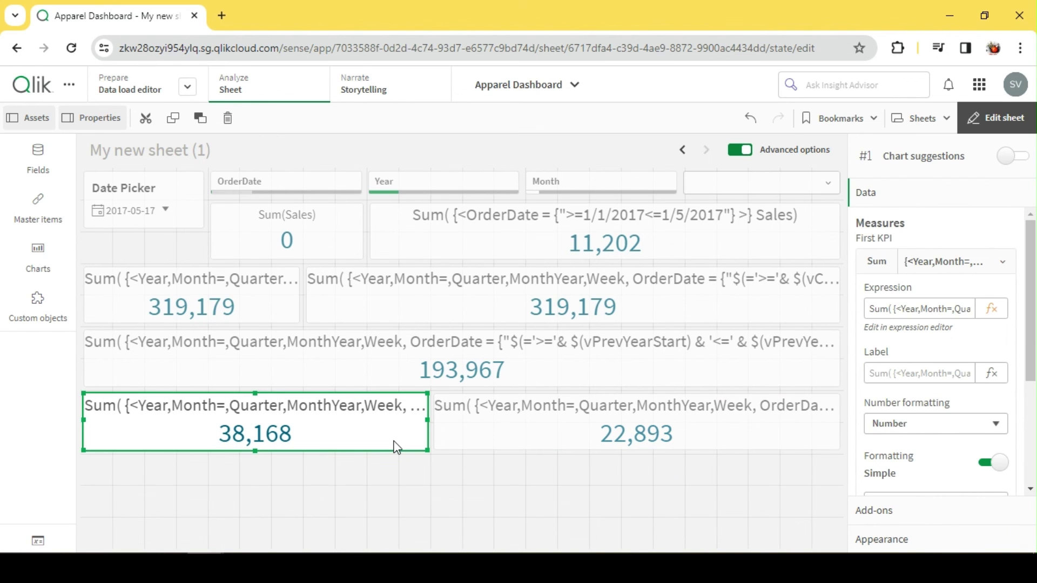
{"action": "left_click", "coordinate": [278, 469]}
{"action": "key", "text": "ctrl+v"}
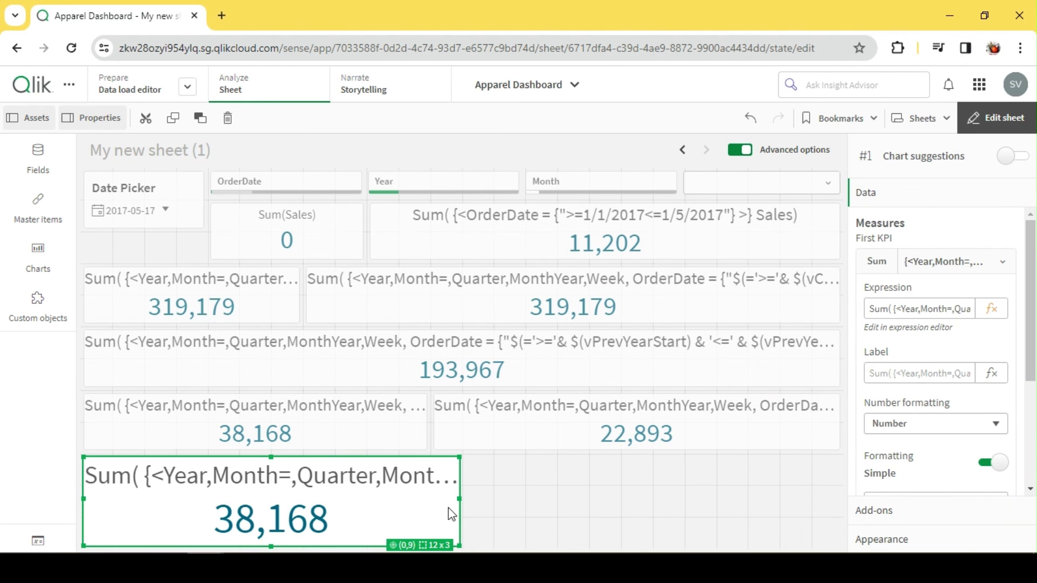
{"action": "left_click_drag", "start_coordinate": [446, 502], "coordinate": [419, 495]}
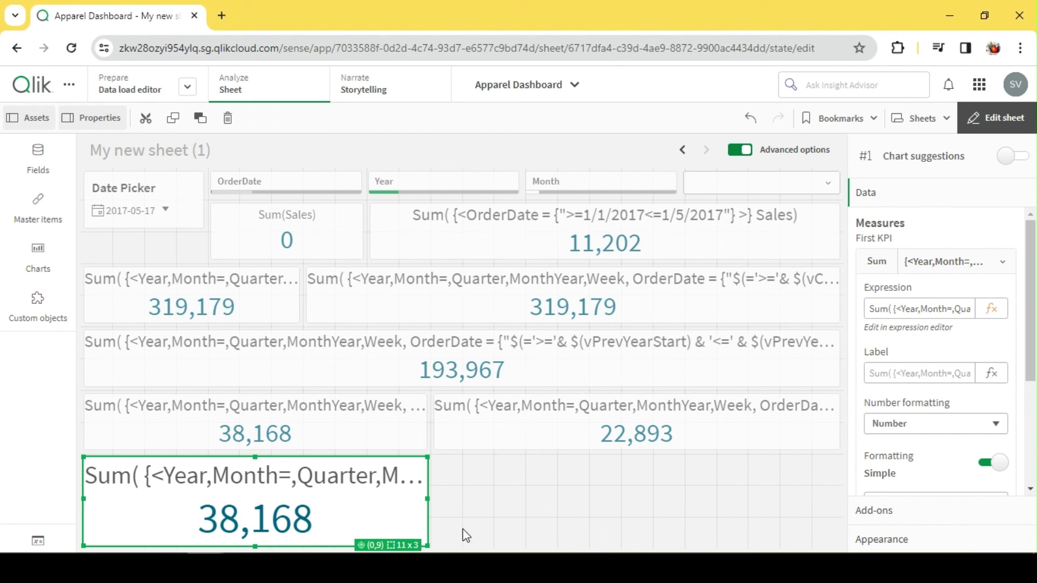
{"action": "left_click", "coordinate": [508, 510]}
{"action": "key", "text": "ctrl+v"}
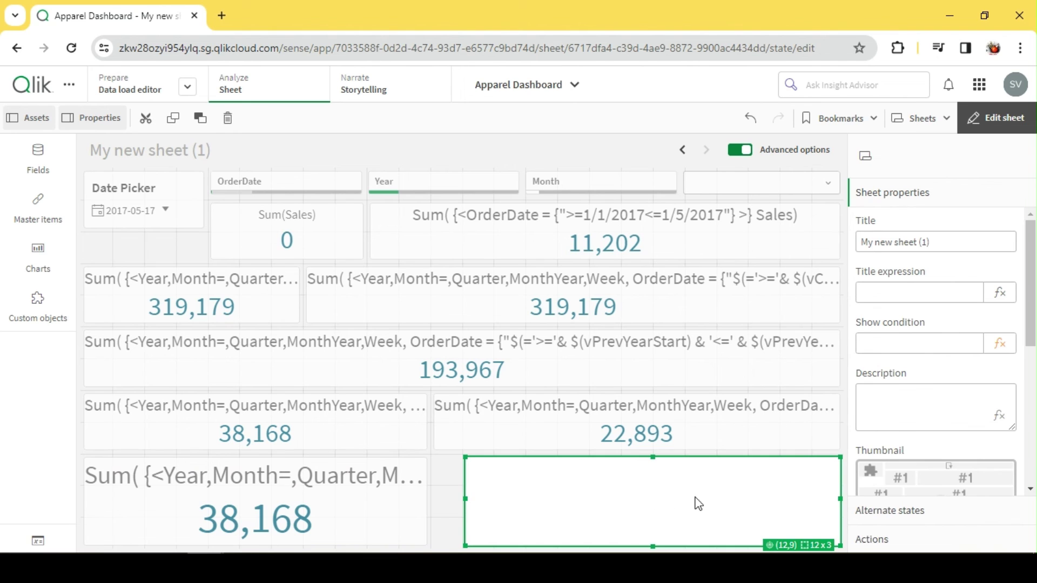
Insert the variable names vCurrQuarterEnd and vCurrQuarterStart after the expression of the narrowed 11 x 3 KPI copy.
{"action": "left_click", "coordinate": [396, 520]}
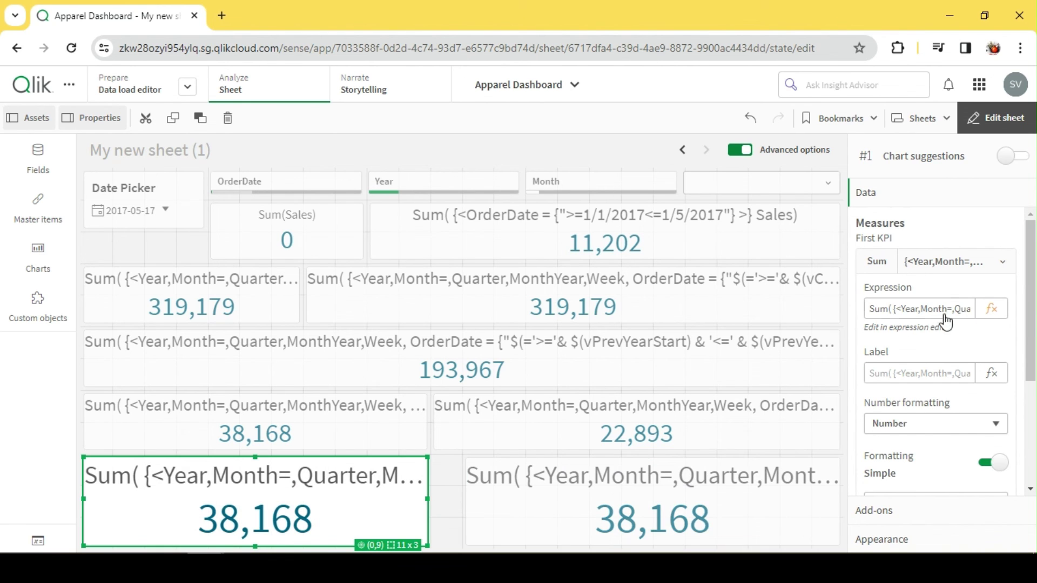
{"action": "left_click", "coordinate": [991, 309]}
{"action": "left_click", "coordinate": [646, 139]}
{"action": "type", "text": "vcurr"}
{"action": "left_click", "coordinate": [637, 197]}
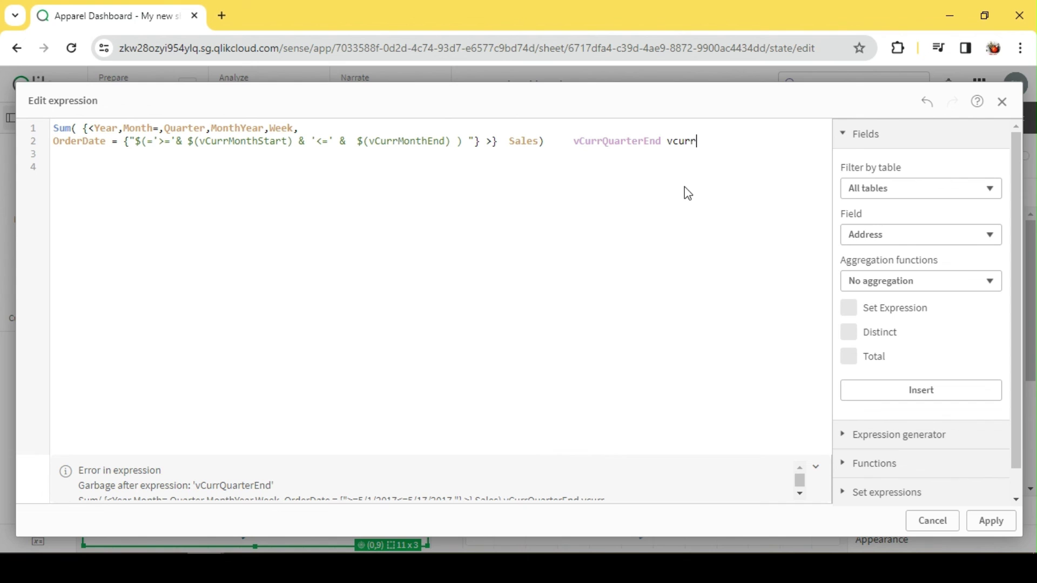
{"action": "type", "text": "vcurr"}
{"action": "left_click", "coordinate": [725, 217]}
Replace vCurrMonthStart with vCurrQuarterStart and vCurrMonthEnd with vCurrQuarterEnd in the set expression and apply it.
{"action": "double_click", "coordinate": [716, 142]}
{"action": "key", "text": "BackSpace"}
{"action": "double_click", "coordinate": [238, 142]}
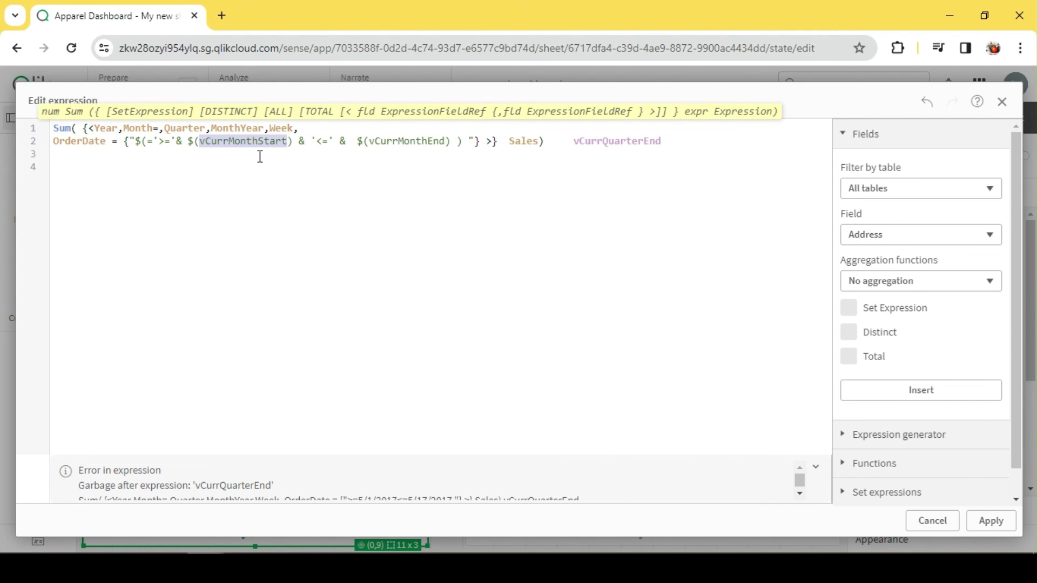
{"action": "key", "text": "ctrl+v"}
{"action": "double_click", "coordinate": [620, 141]}
{"action": "key", "text": "BackSpace"}
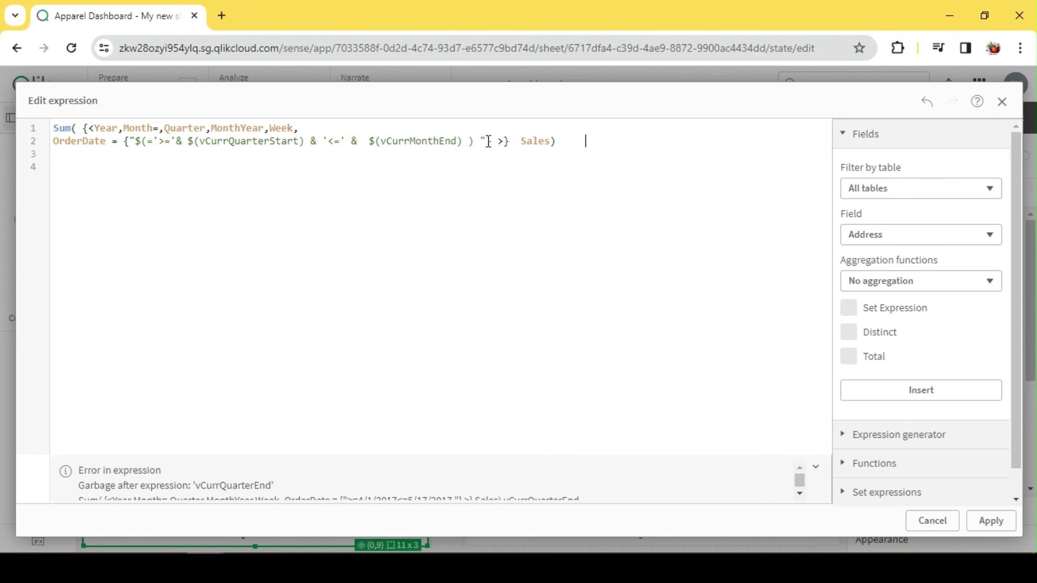
{"action": "double_click", "coordinate": [419, 141]}
{"action": "key", "text": "ctrl+v"}
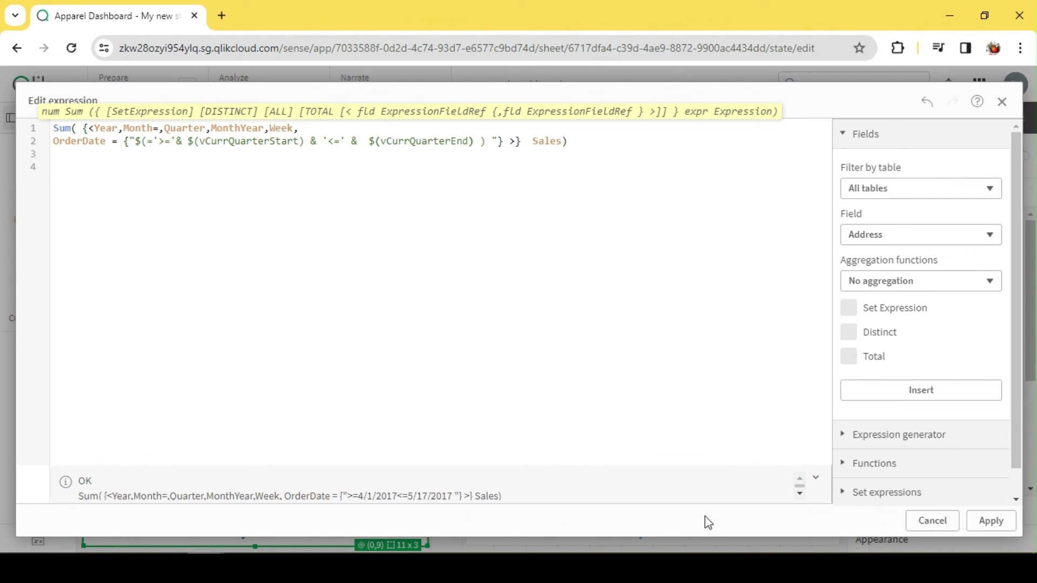
{"action": "left_click", "coordinate": [990, 522]}
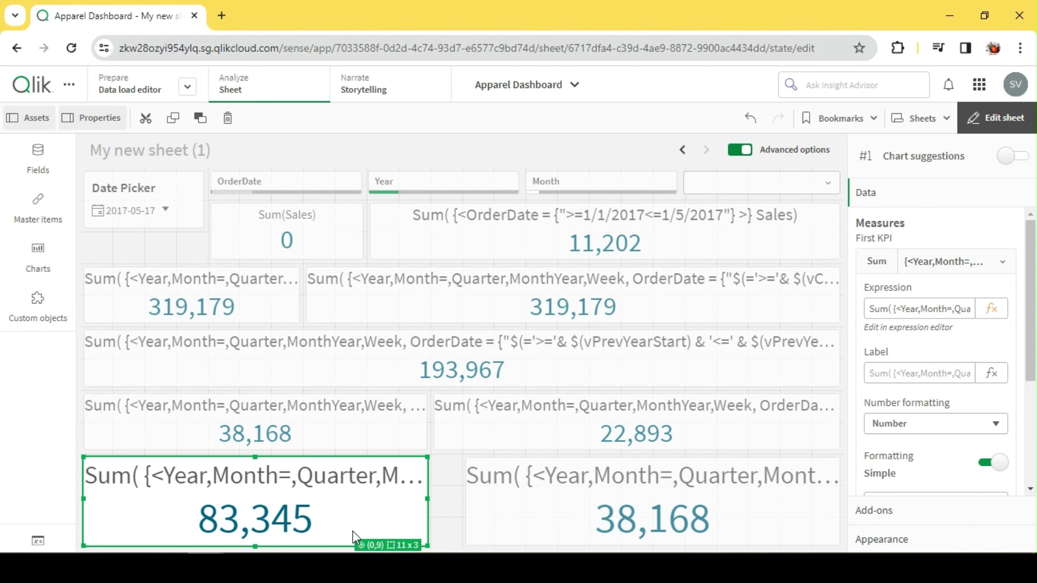
Insert the variable names vPrevYearQuarterStart and vPrevYearQuarterEnd after the expression of the 12 x 3 current-month KPI copy.
{"action": "left_click", "coordinate": [543, 511]}
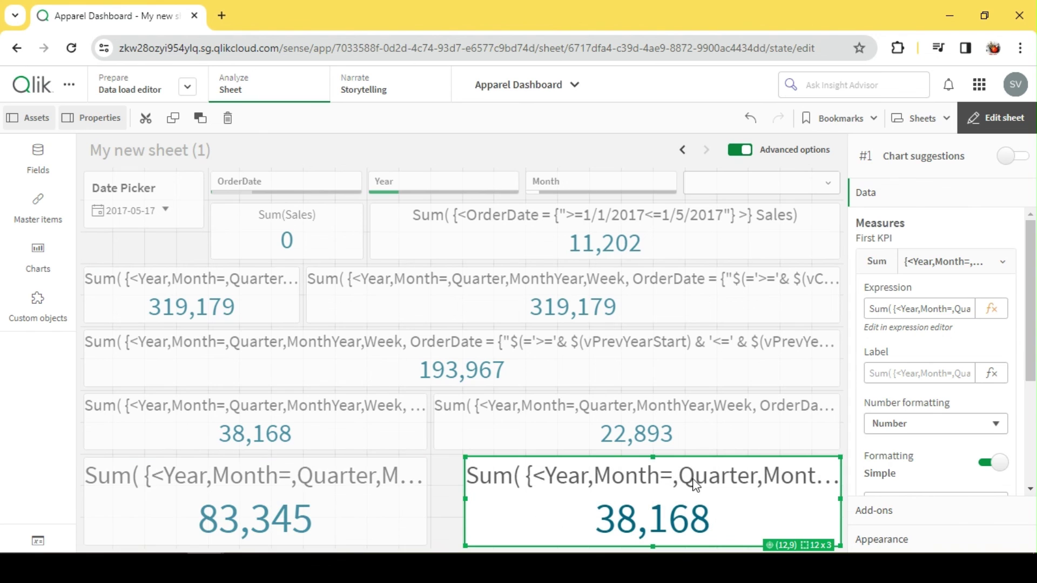
{"action": "left_click", "coordinate": [990, 309]}
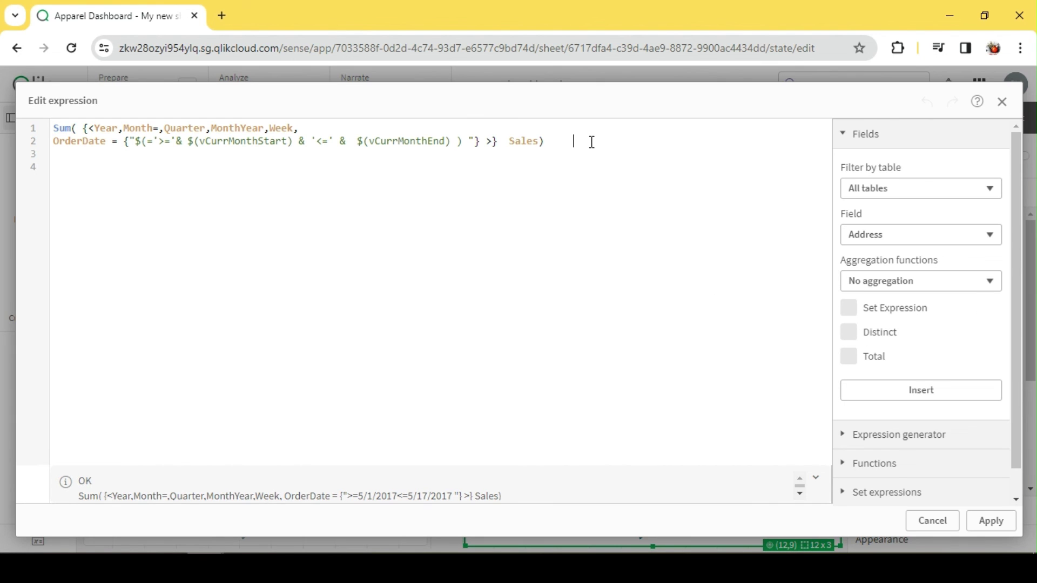
{"action": "type", "text": "vprev"}
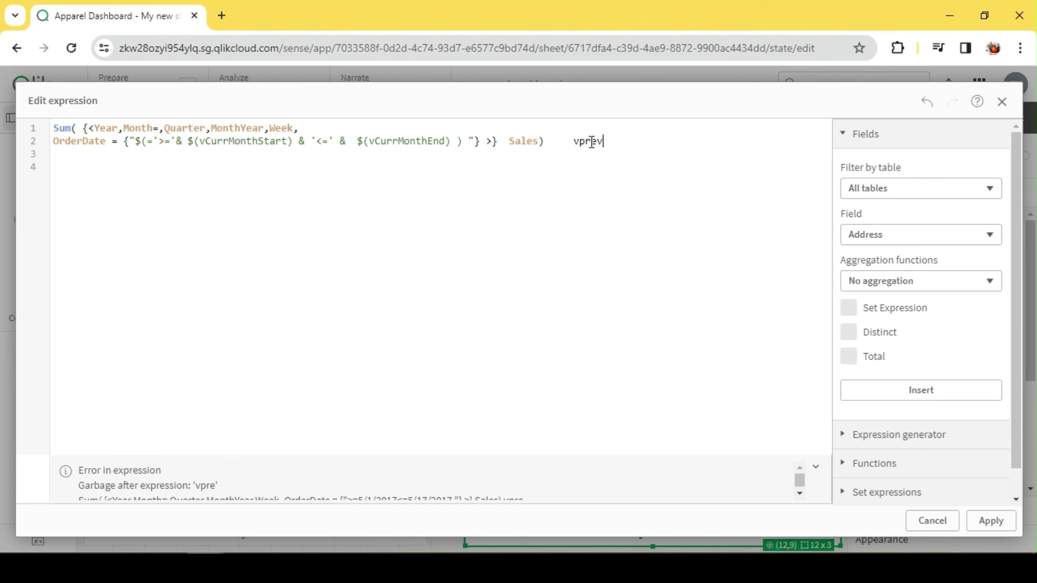
{"action": "left_click", "coordinate": [644, 242]}
{"action": "type", "text": "vprev"}
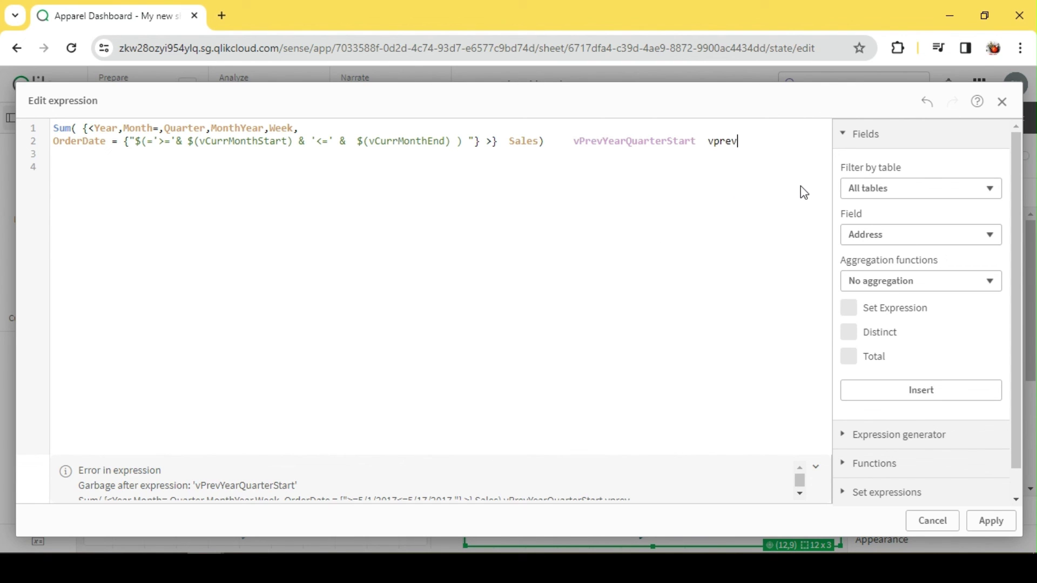
{"action": "left_click", "coordinate": [766, 219]}
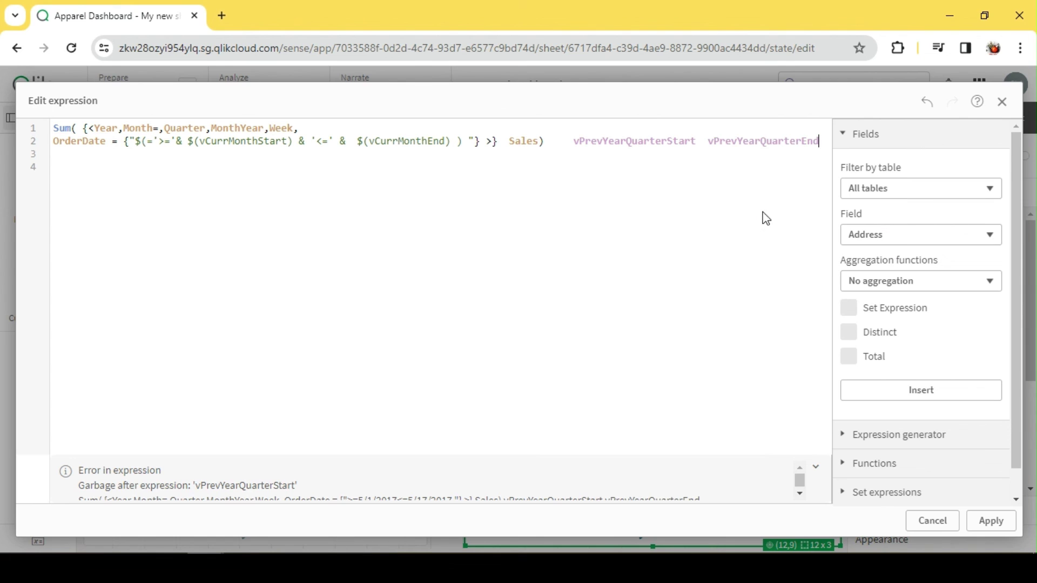
Replace vCurrMonthEnd with vPrevYearQuarterEnd and vCurrMonthStart with vPrevYearQuarterStart in the set expression, removing the spare names after it.
{"action": "double_click", "coordinate": [778, 141]}
{"action": "key", "text": "ctrl+c"}
{"action": "key", "text": "BackSpace"}
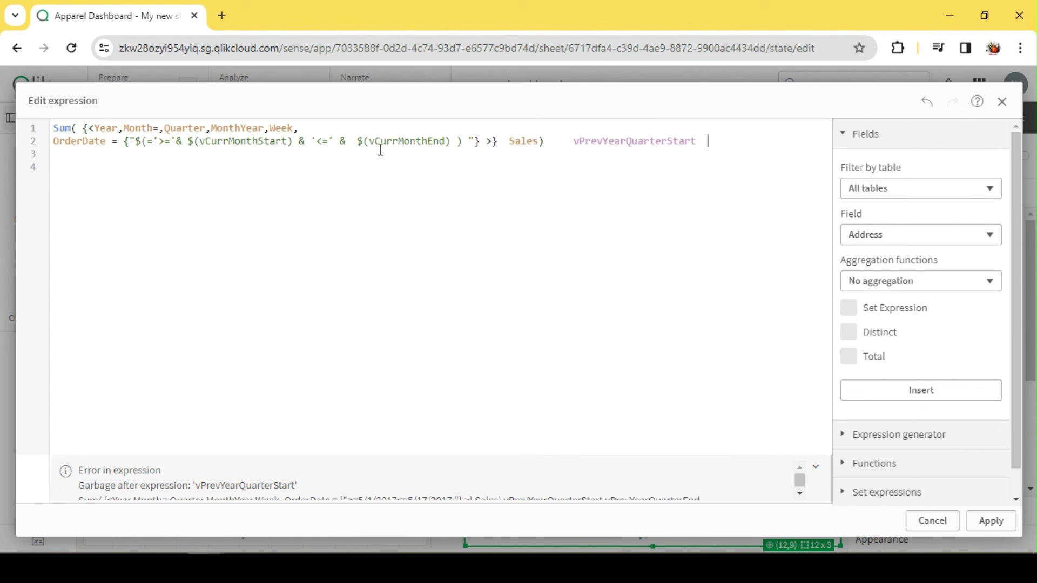
{"action": "double_click", "coordinate": [400, 141]}
{"action": "key", "text": "ctrl+v"}
{"action": "double_click", "coordinate": [656, 141]}
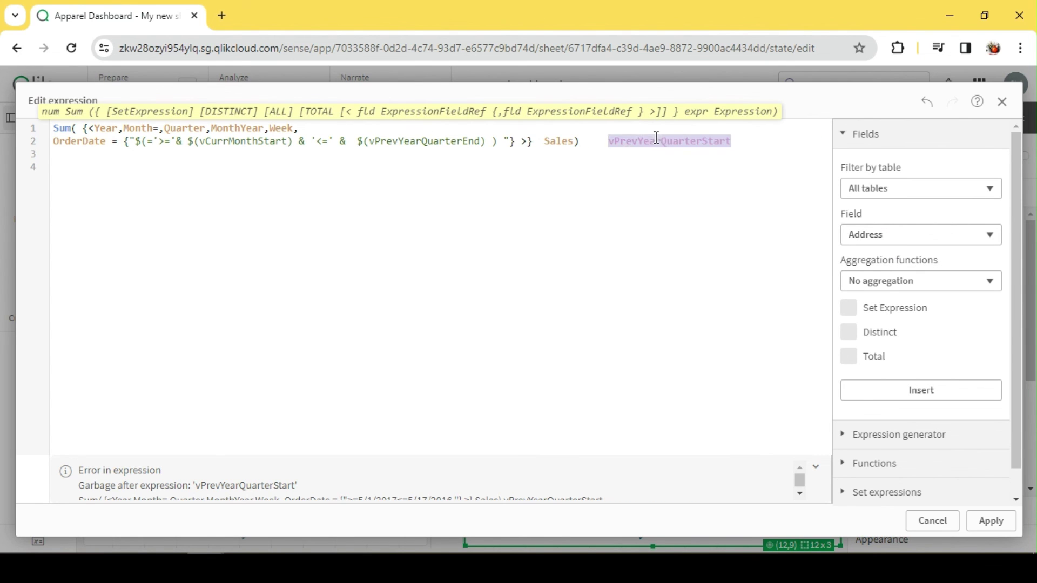
{"action": "key", "text": "BackSpace"}
{"action": "double_click", "coordinate": [239, 141]}
{"action": "type", "text": "vPrevYearQuarterStart"}
{"action": "left_click", "coordinate": [327, 172]}
{"action": "left_click", "coordinate": [275, 141]}
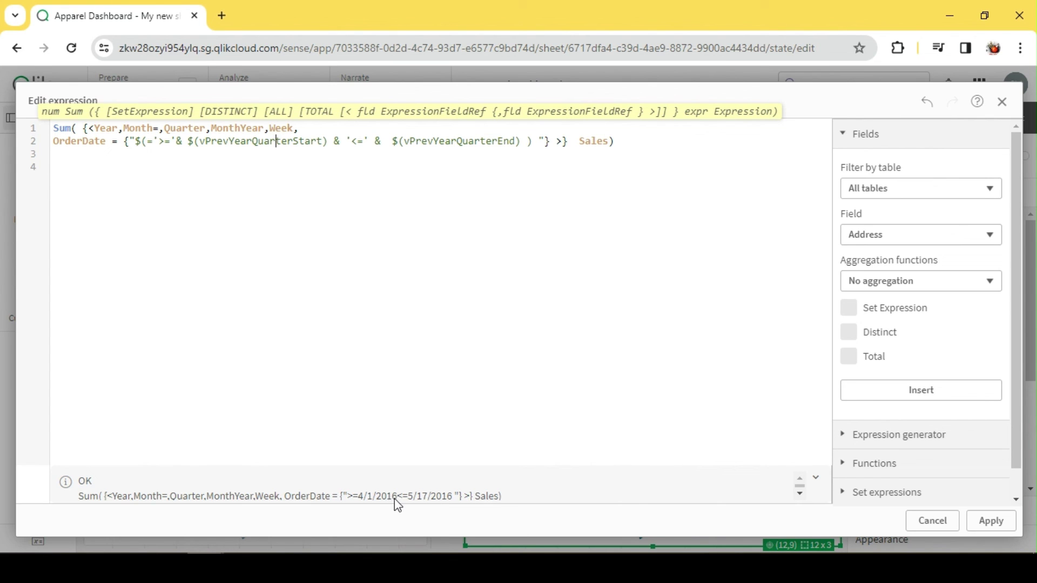
Apply the previous-year quarter expression and widen its KPI to 13 x 3 grid cells, ending sheet editing.
{"action": "double_click", "coordinate": [478, 143]}
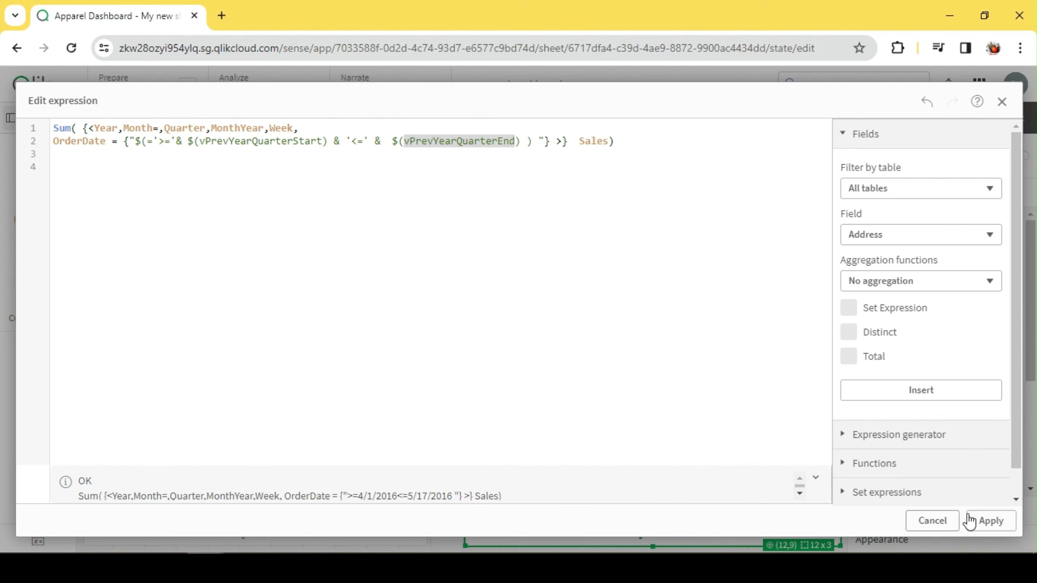
{"action": "left_click", "coordinate": [991, 520]}
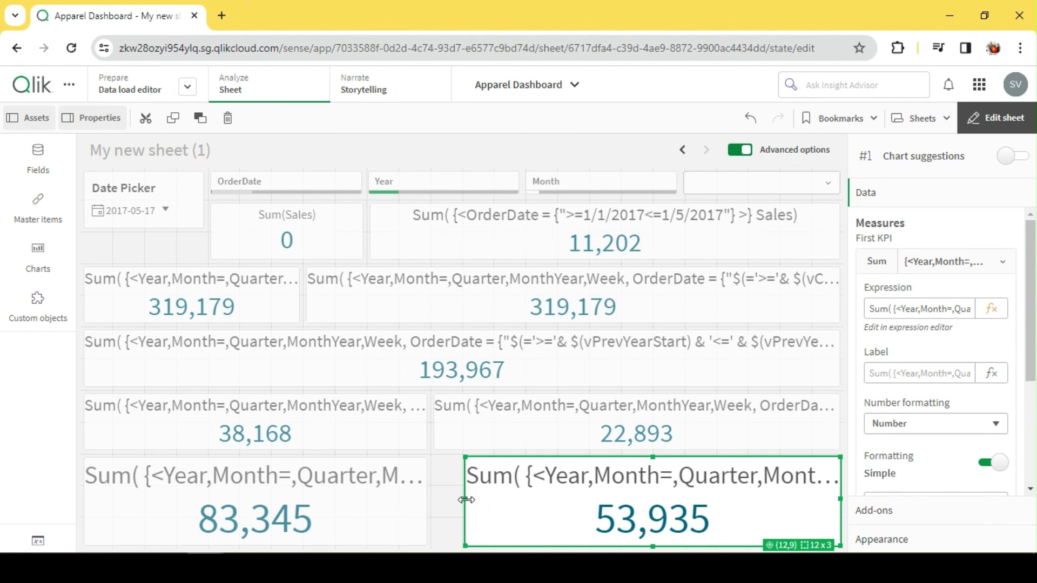
{"action": "left_click_drag", "start_coordinate": [465, 499], "coordinate": [432, 499]}
{"action": "left_click", "coordinate": [997, 118]}
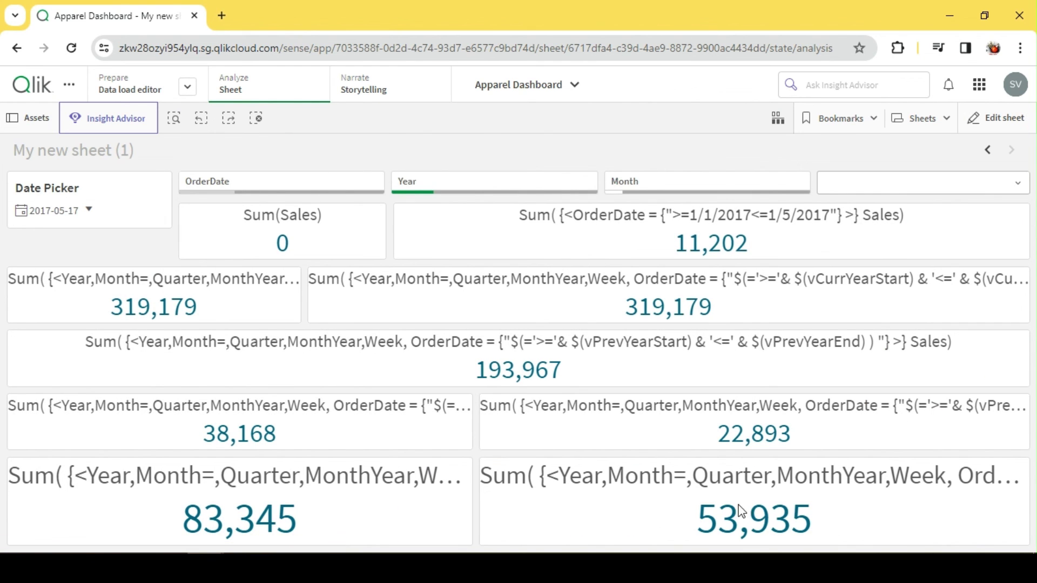
Review the definitions of all year, month and quarter start and end variables in the variable list, and return to the sheet's analysis view.
{"action": "left_click", "coordinate": [1008, 124]}
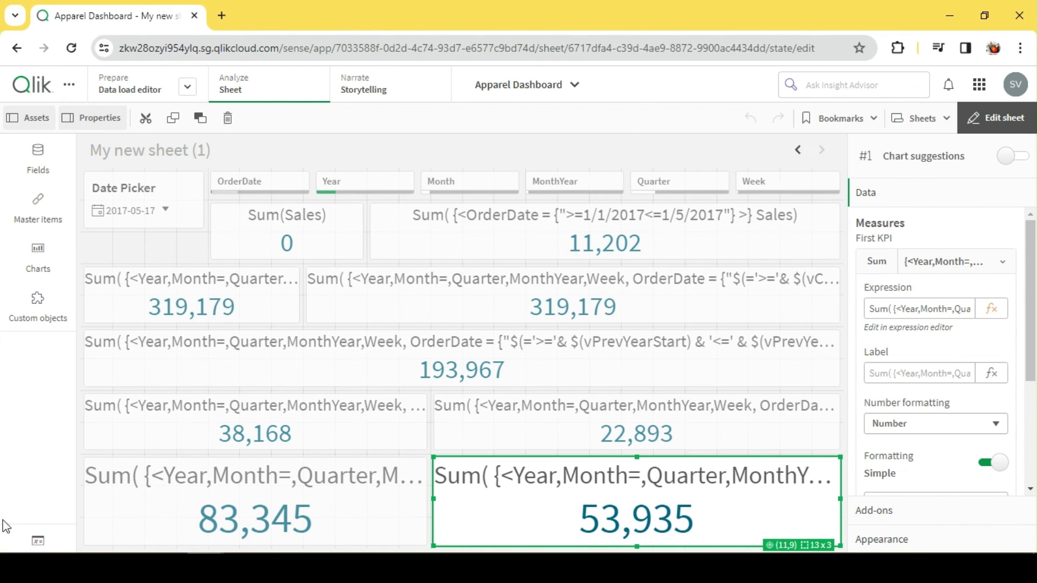
{"action": "left_click", "coordinate": [24, 540]}
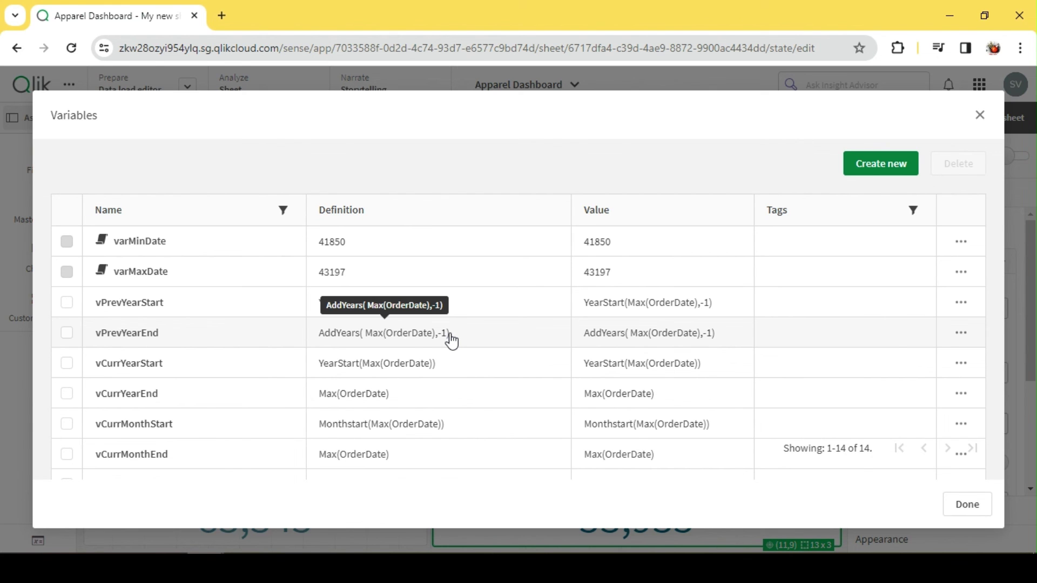
{"action": "key", "text": "ctrl+minus"}
{"action": "key", "text": "ctrl+minus"}
{"action": "key", "text": "ctrl+minus"}
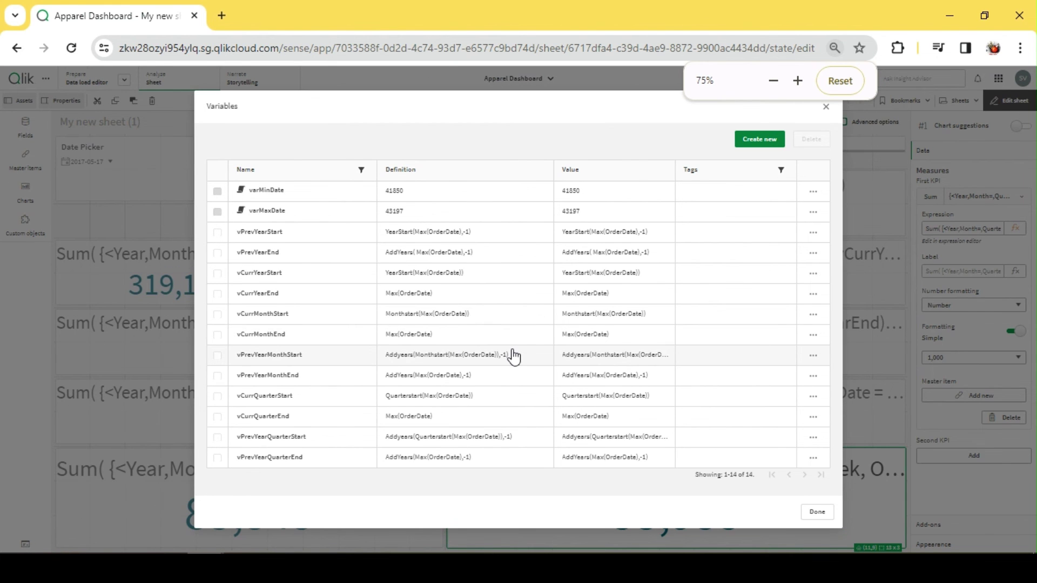
{"action": "key", "text": "ctrl+plus"}
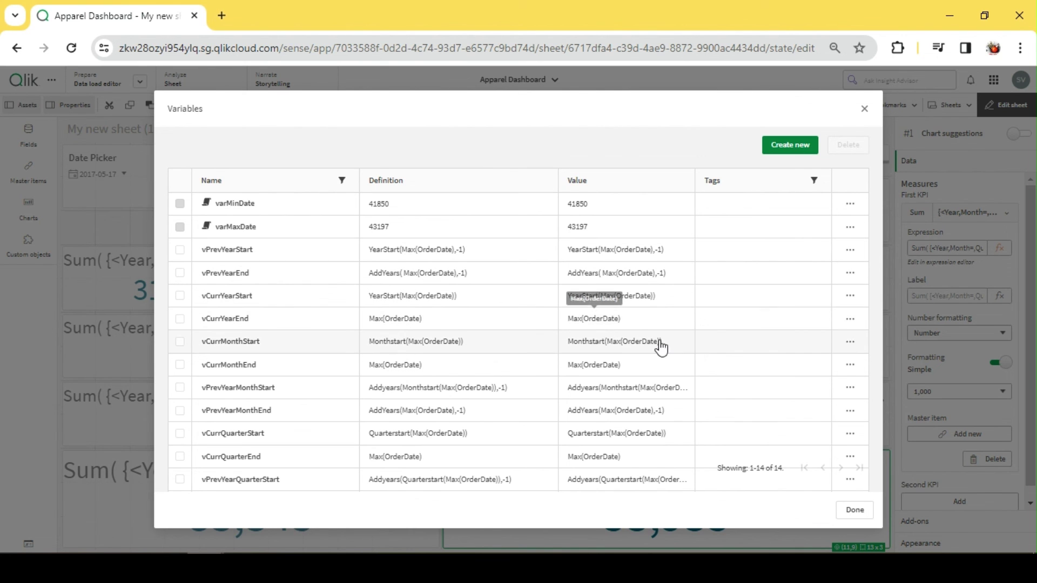
{"action": "key", "text": "ctrl+plus"}
{"action": "key", "text": "ctrl+plus"}
{"action": "left_click", "coordinate": [839, 80]}
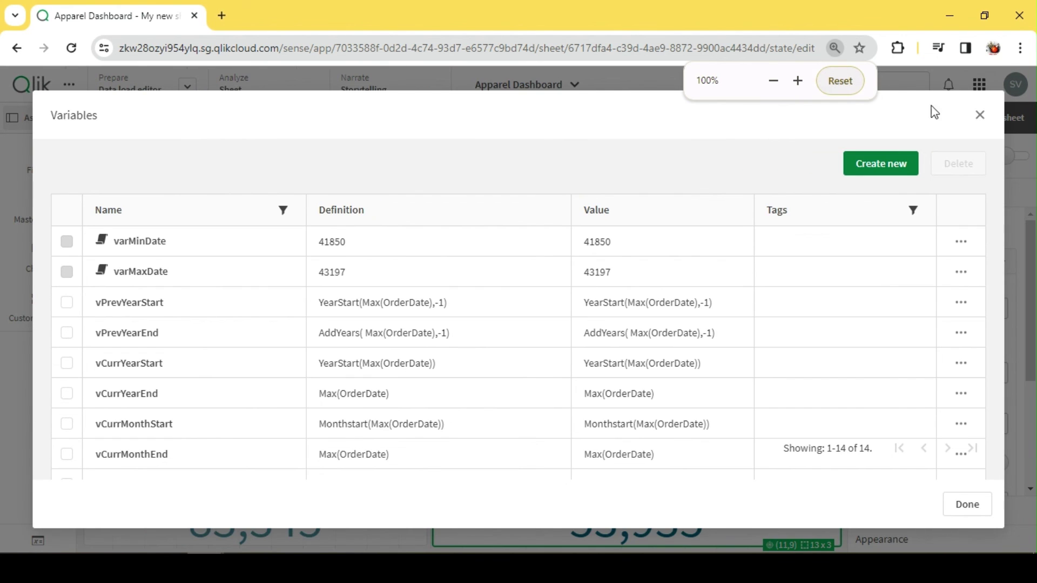
{"action": "left_click", "coordinate": [980, 115]}
{"action": "left_click", "coordinate": [996, 118]}
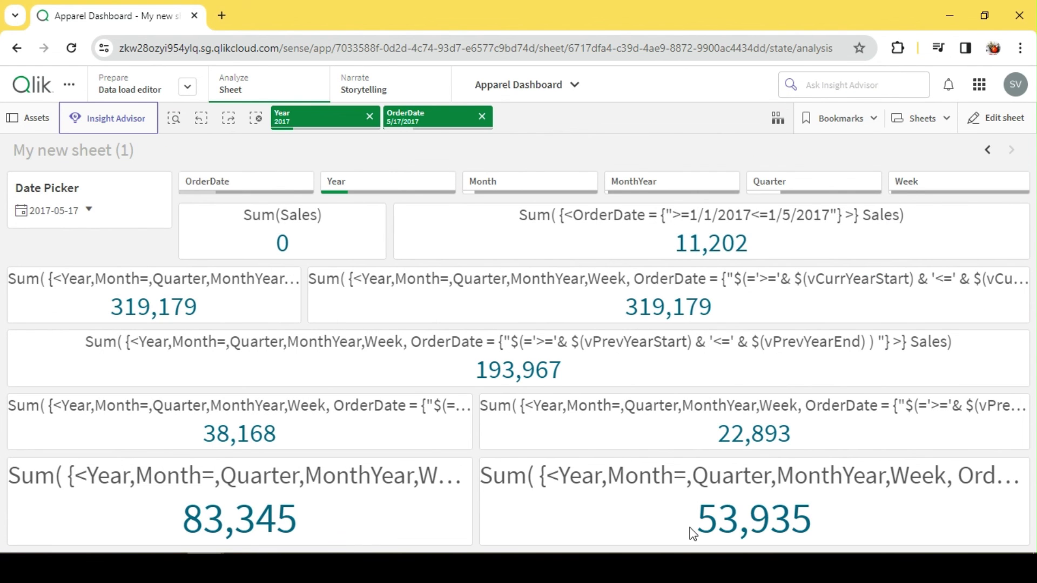